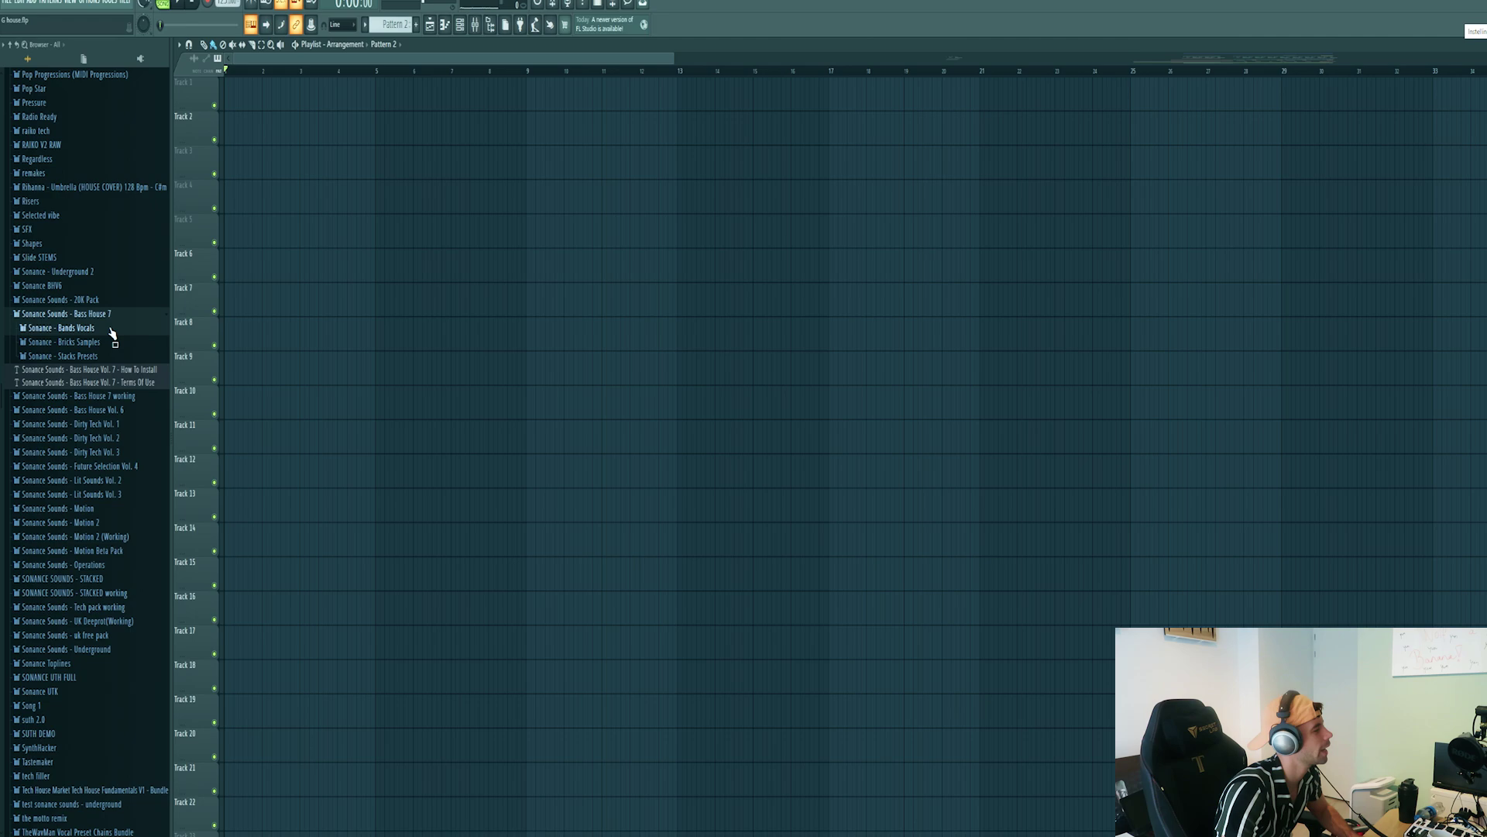
- Place the Sonance Sounds - Sailor - 125 B Min vocal from the Bass House 7 Bands Vocals folder on Track 9 at bar 4
click(110, 329)
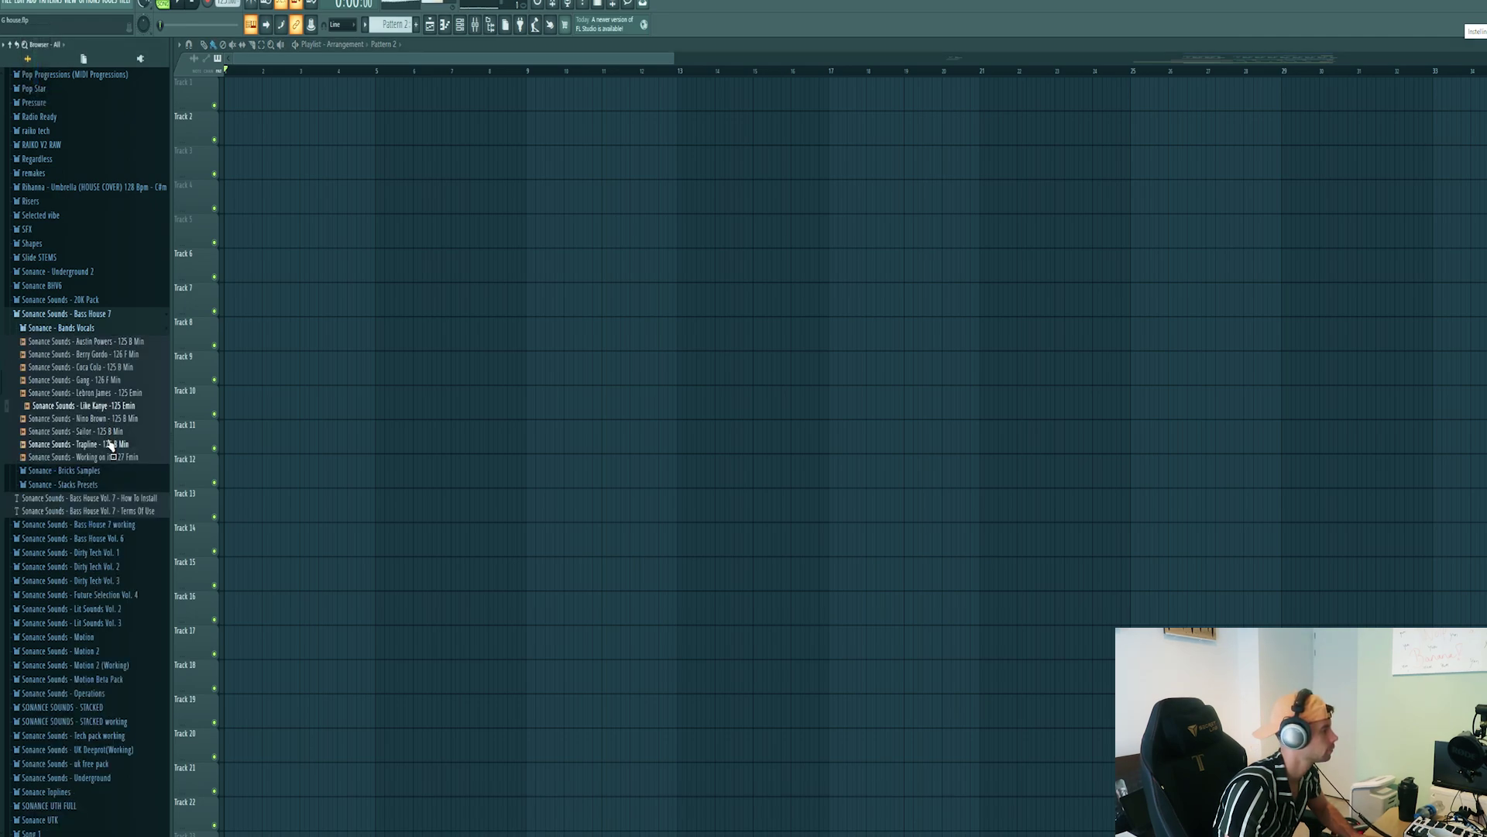
click(105, 433)
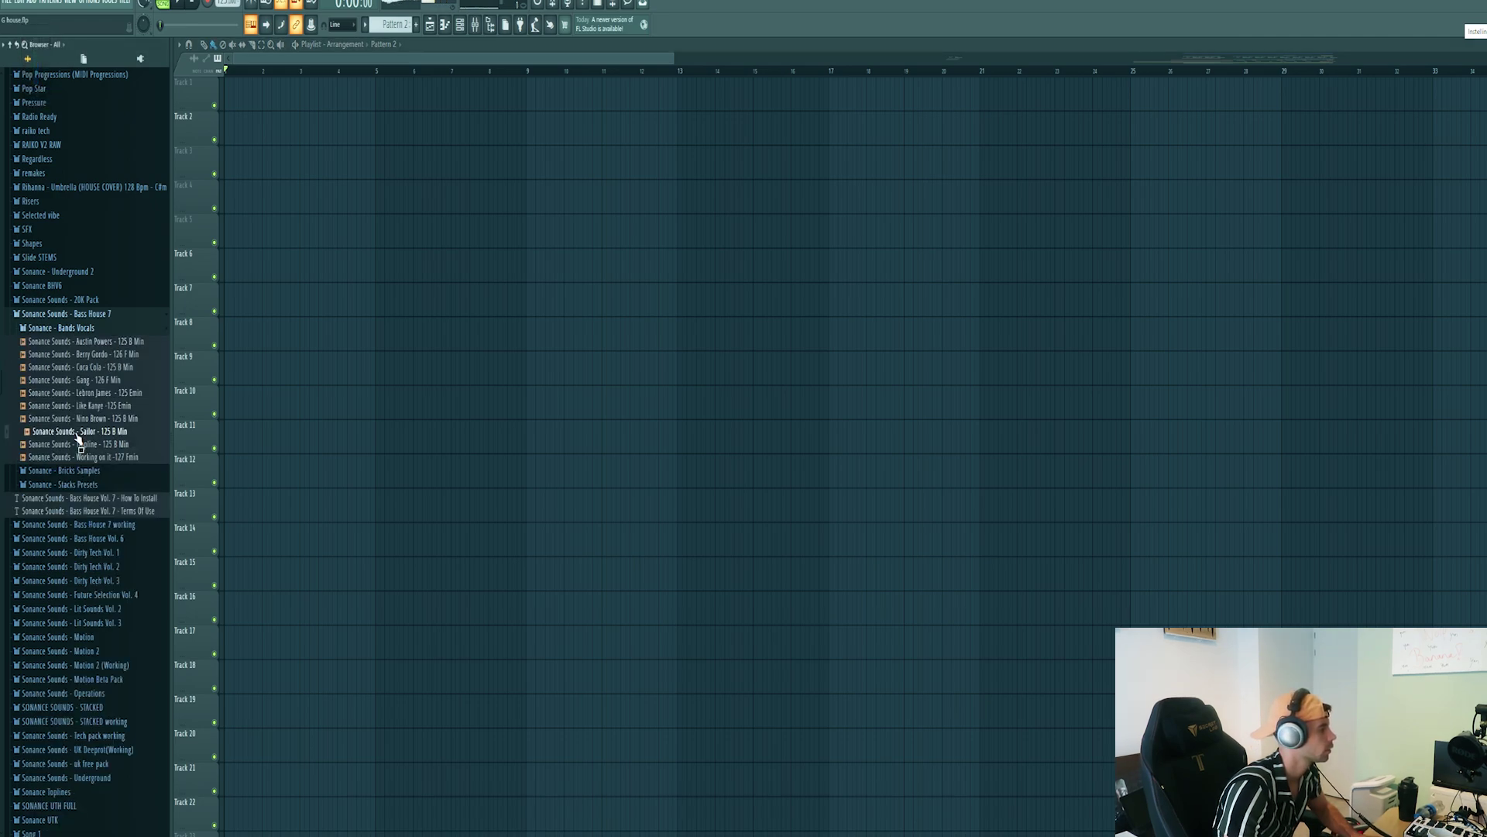
drag(77, 438, 463, 368)
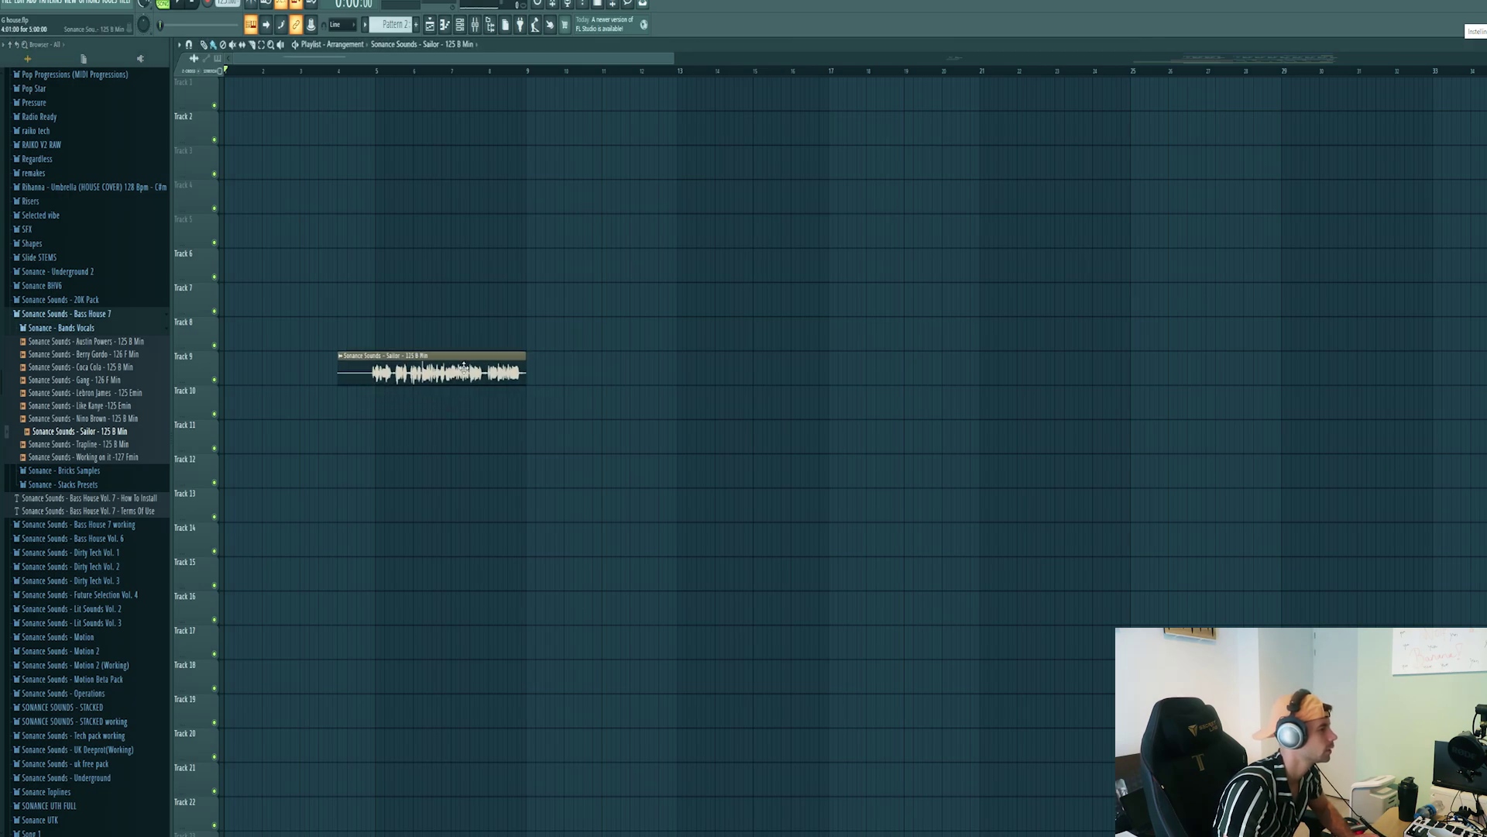
- Adjust the Sailor vocal's time-stretching pitch in its channel settings while auditioning the clip
double_click(463, 367)
key(space)
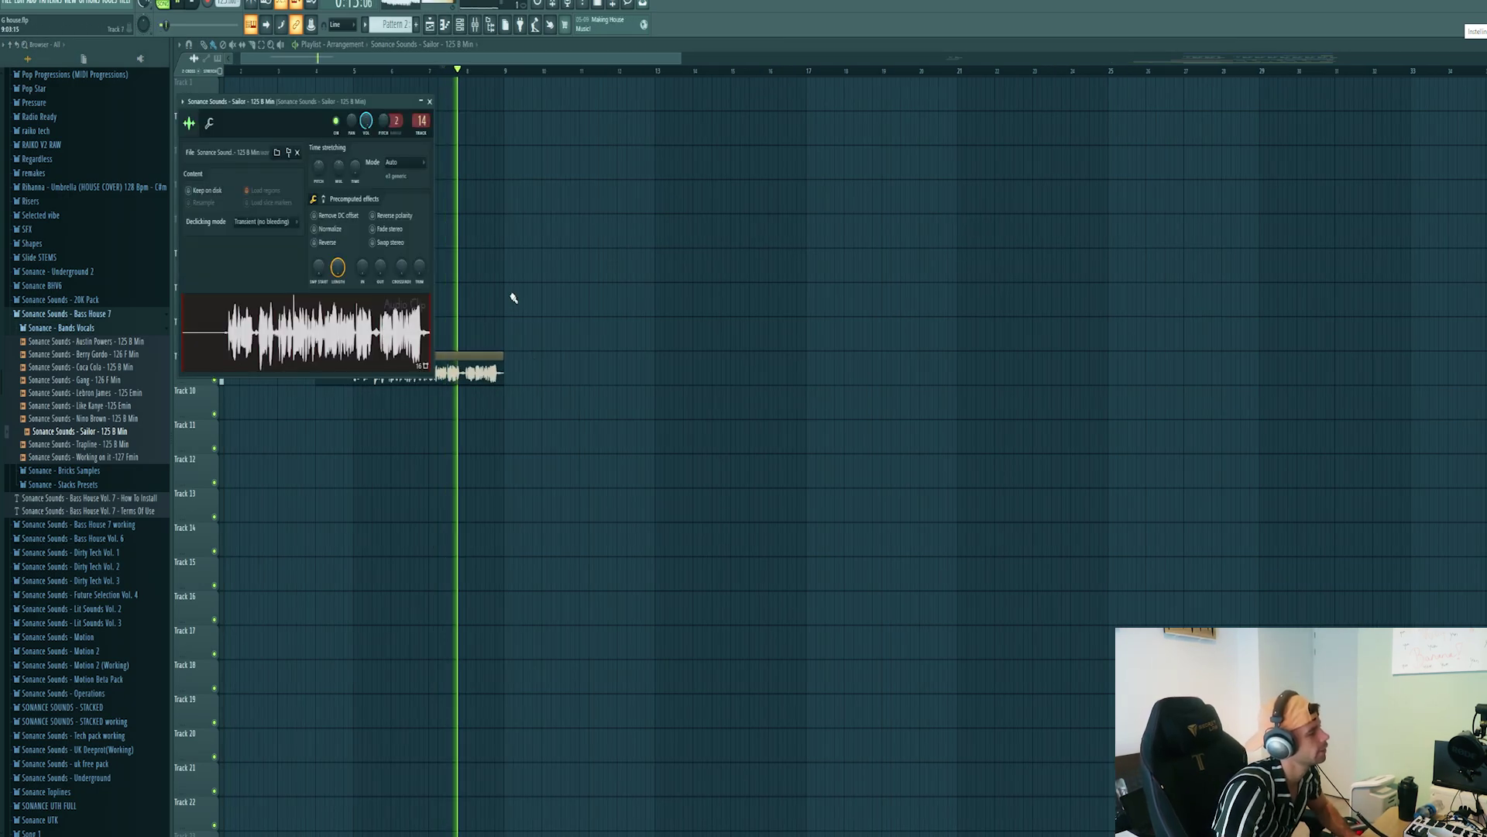
key(space)
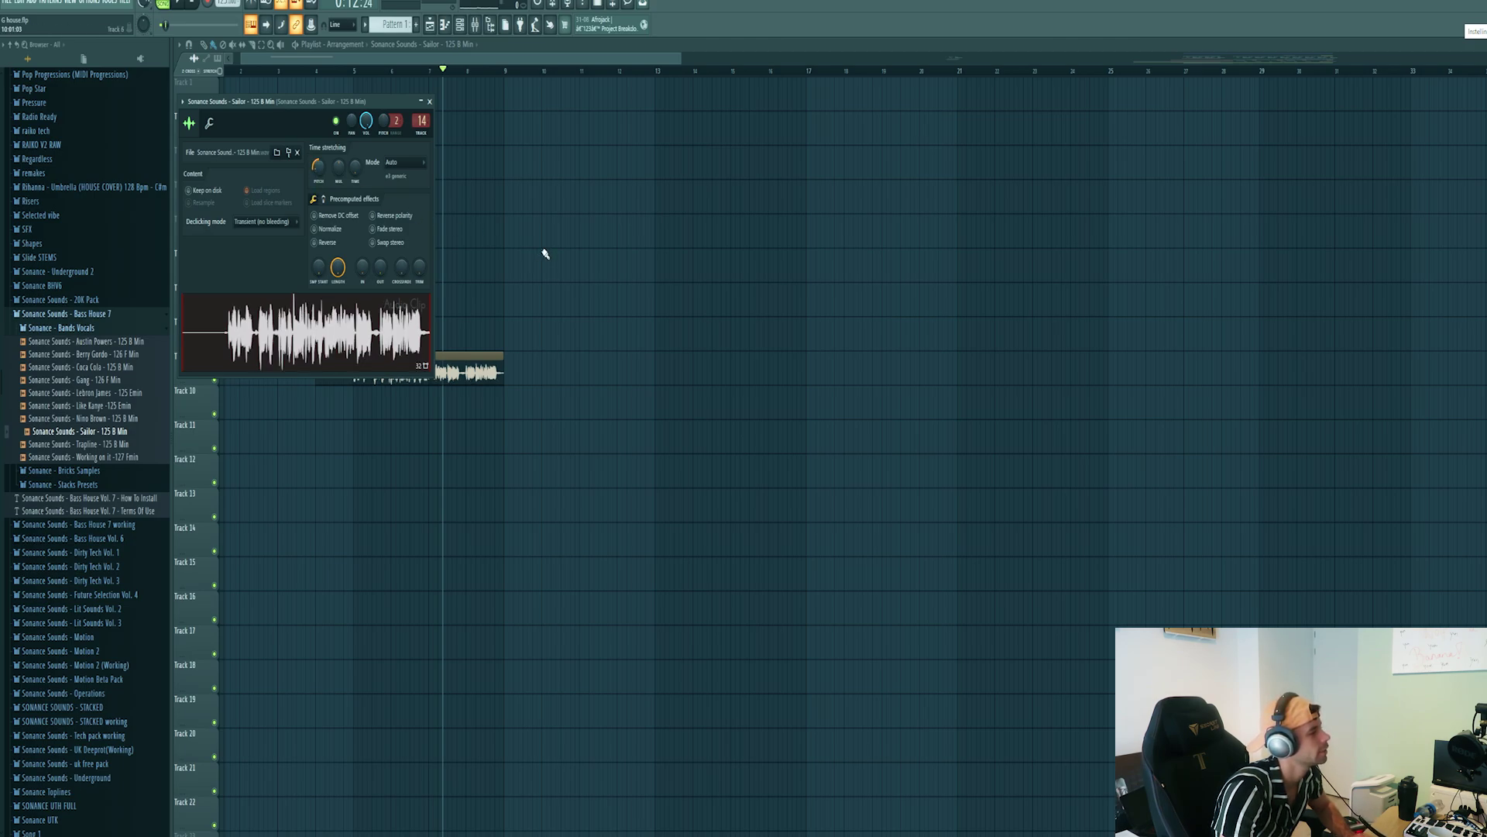
key(Escape)
- Play the vocal from bar 5 and slice off its last phrase at bar 8
click(355, 71)
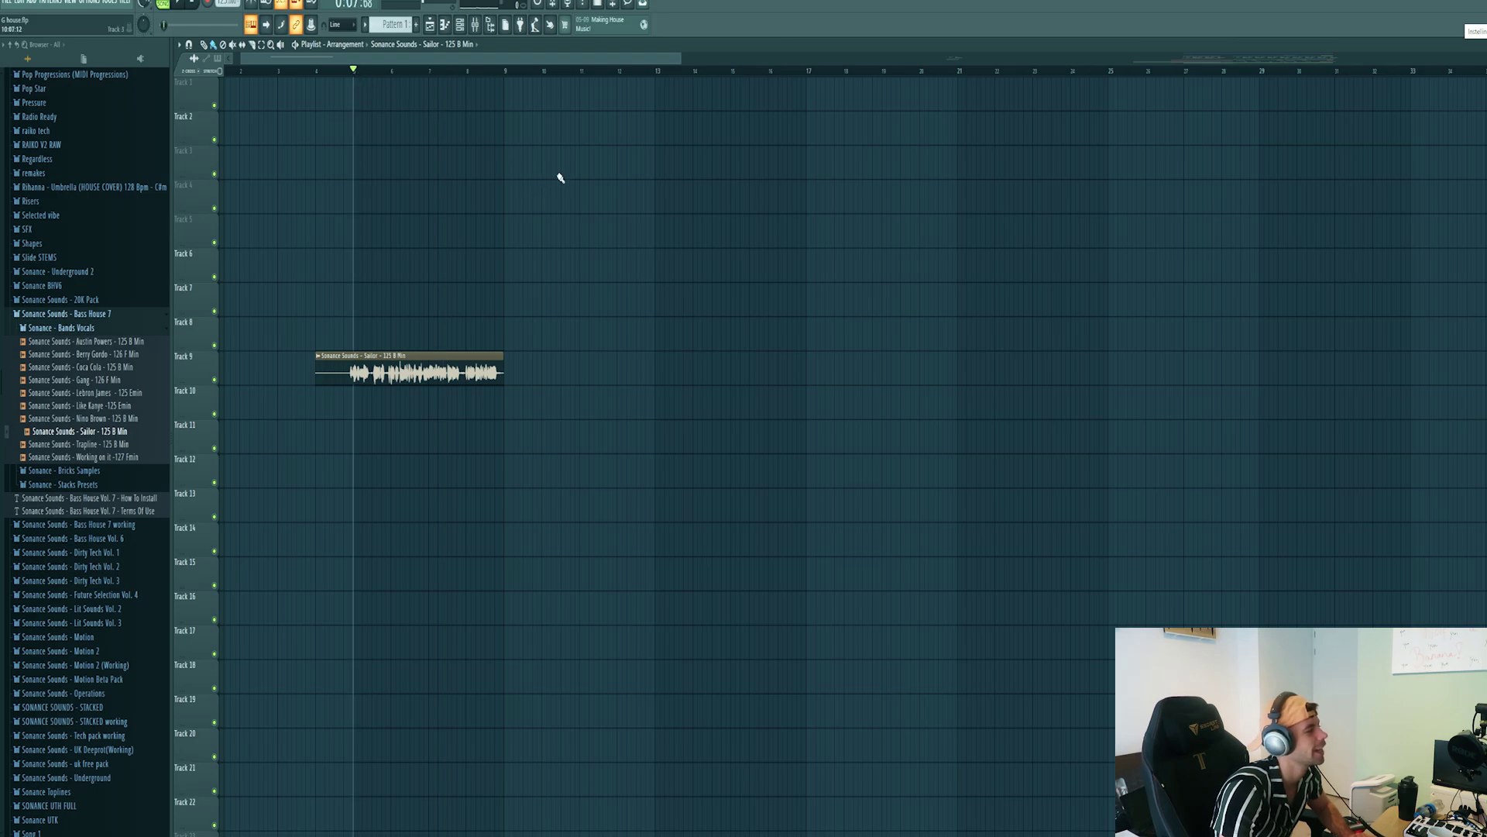
key(space)
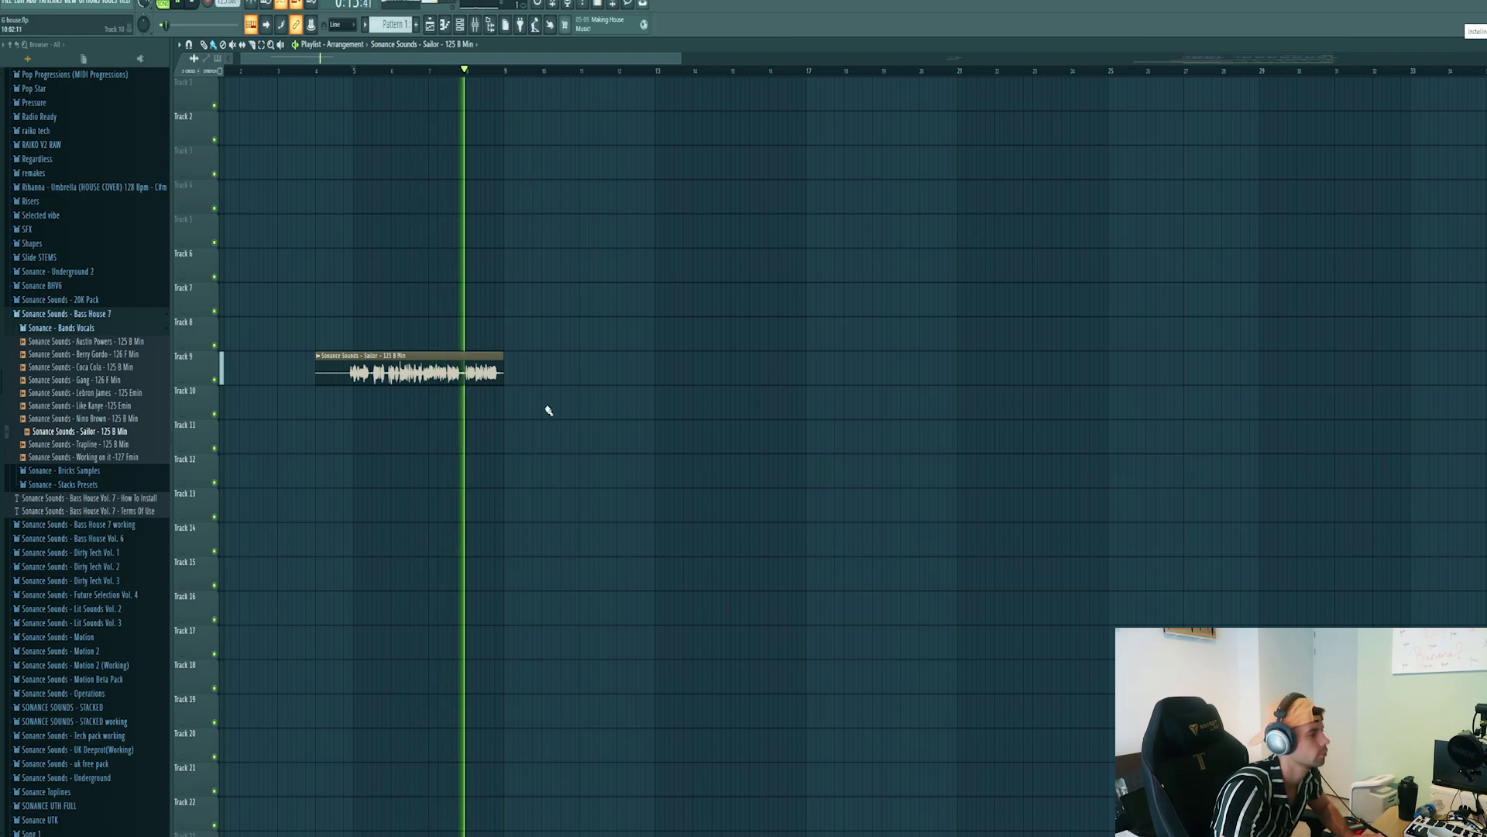
scroll(557, 410, up, 2)
scroll(438, 411, up, 1)
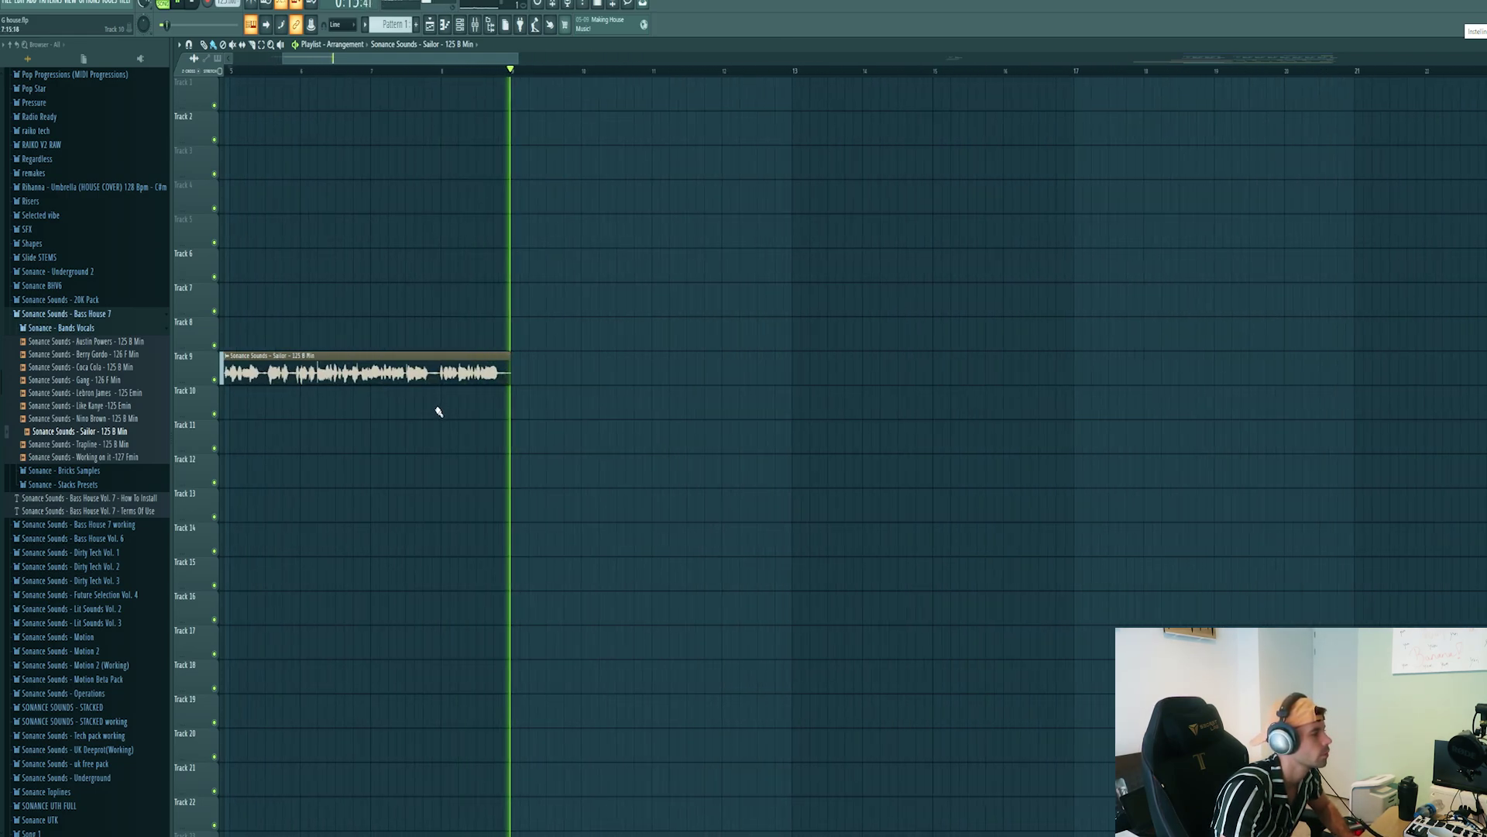
key(space)
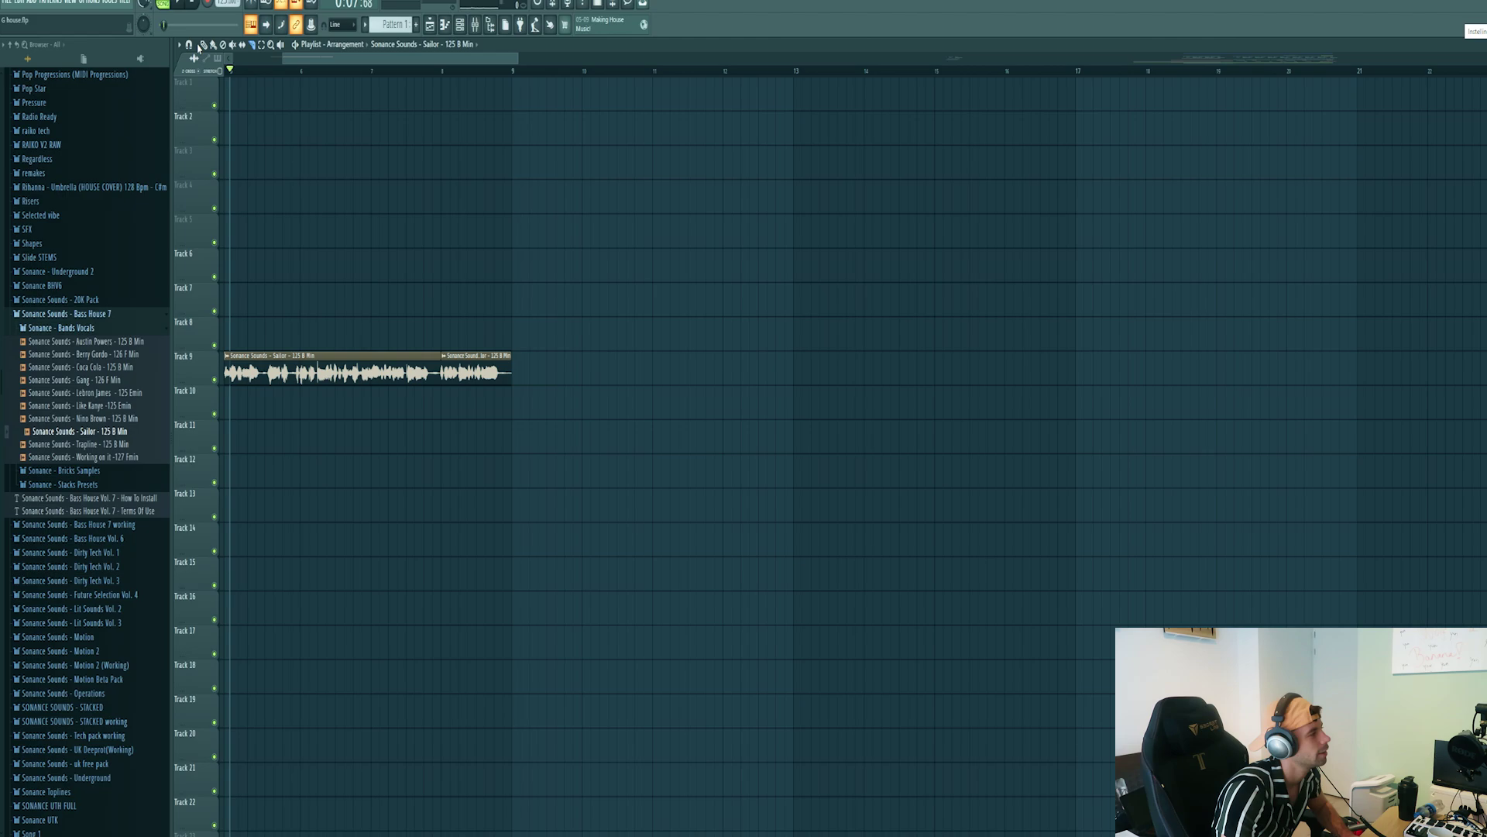
- Select bars 9 to 17 and place a copy of the vocal's last phrase at bar 16 on Track 9
scroll(432, 316, down, 1)
drag(490, 72, 907, 127)
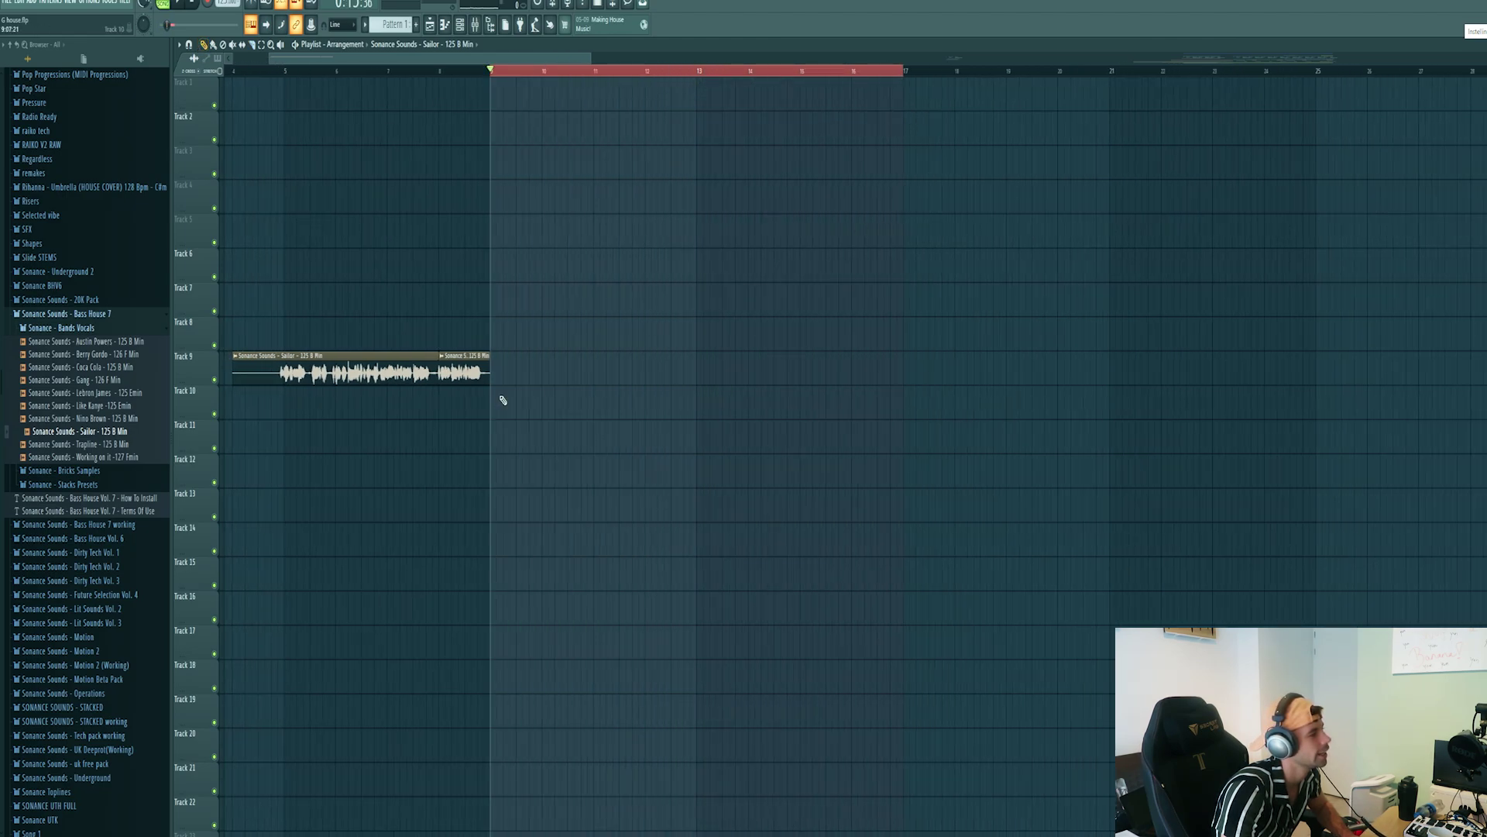
drag(624, 372, 874, 373)
scroll(908, 418, up, 4)
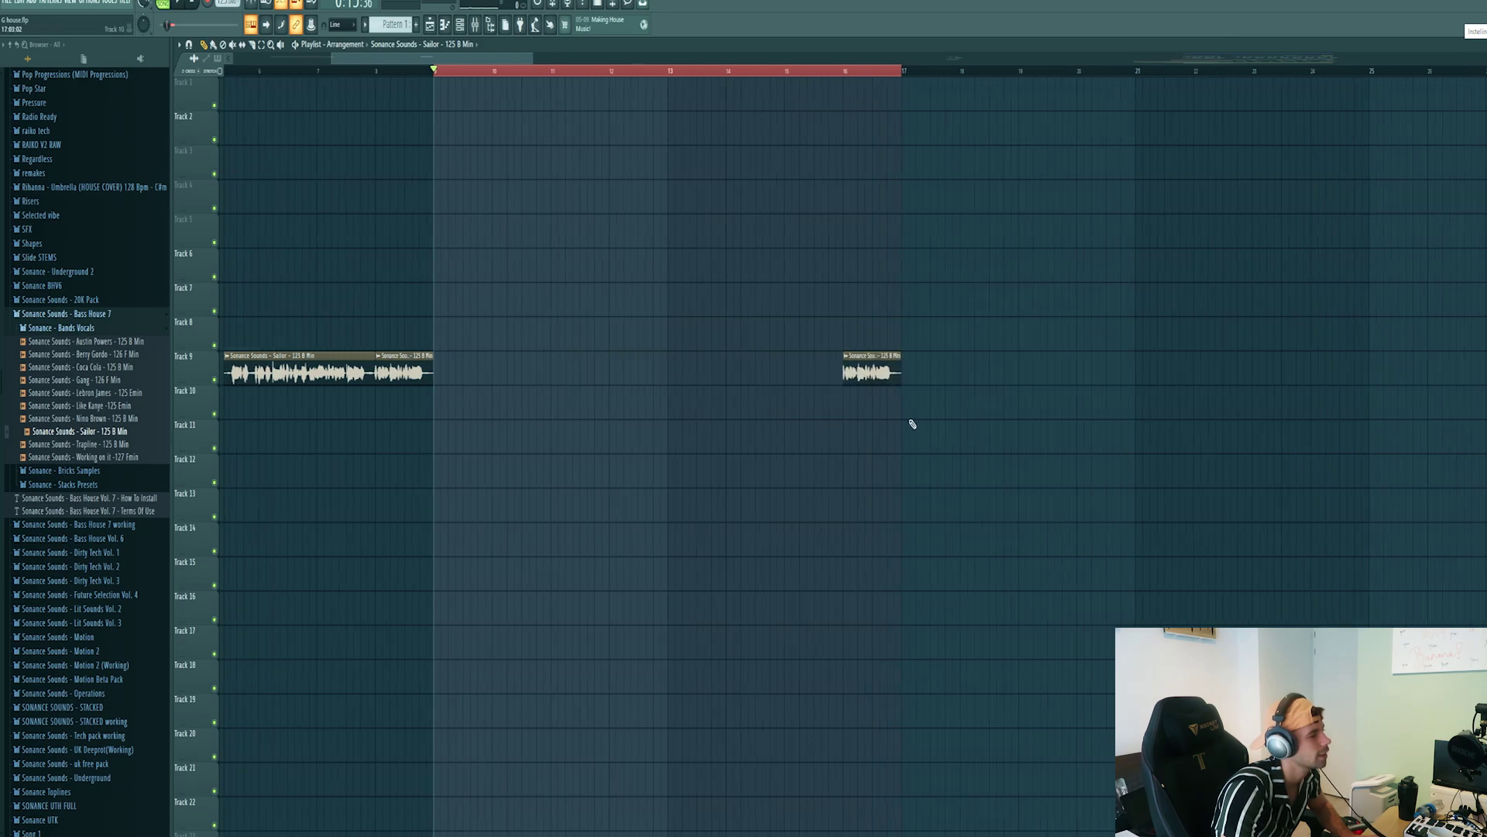
- Slice the copied phrase partway through bar 16 and keep its first part as a short chop halfway through bar 12, removing it from bar 16
key(space)
scroll(856, 420, up, 2)
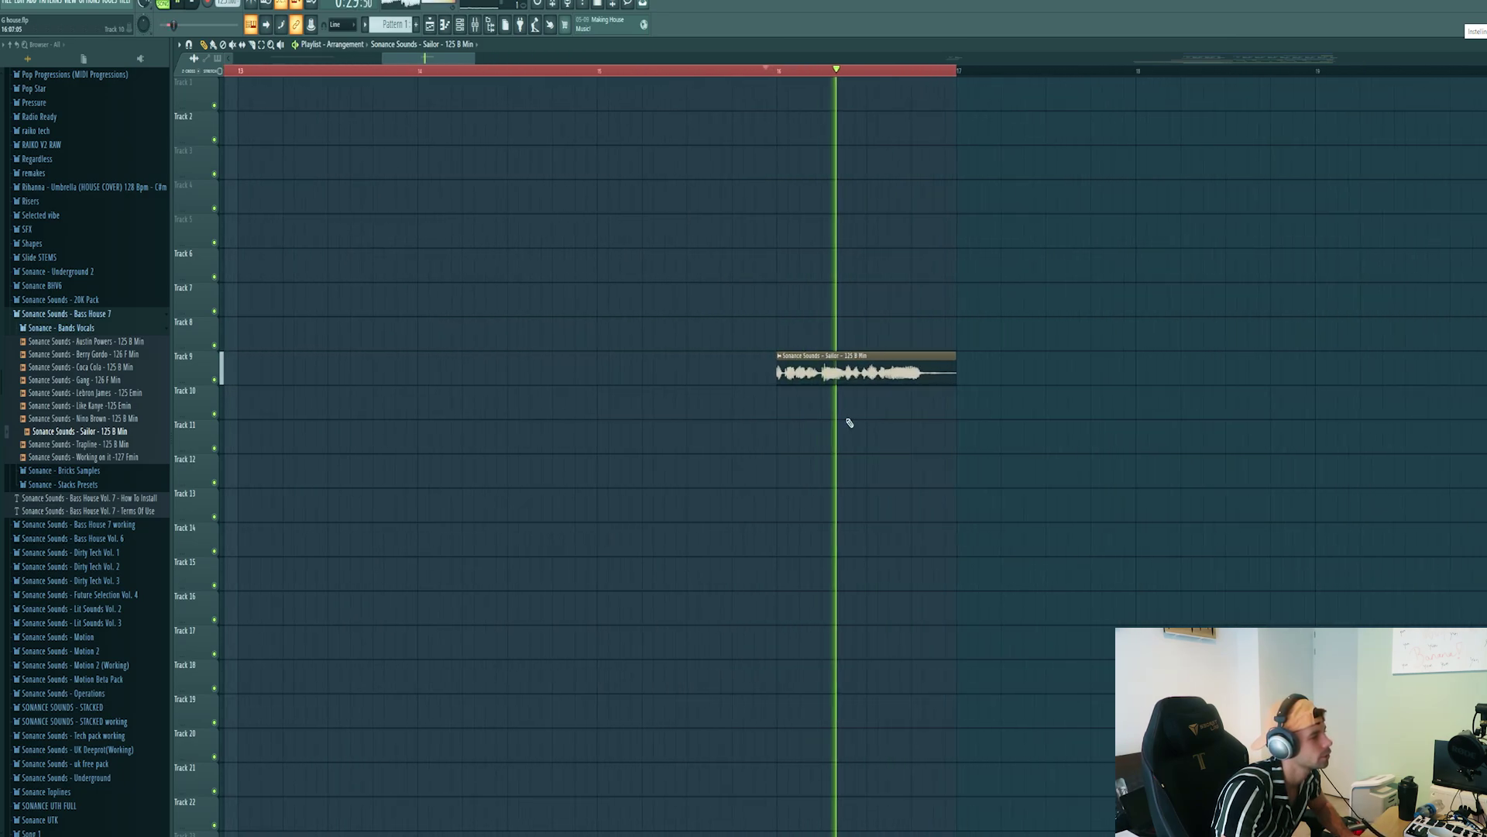
key(space)
scroll(833, 465, down, 2)
key(p)
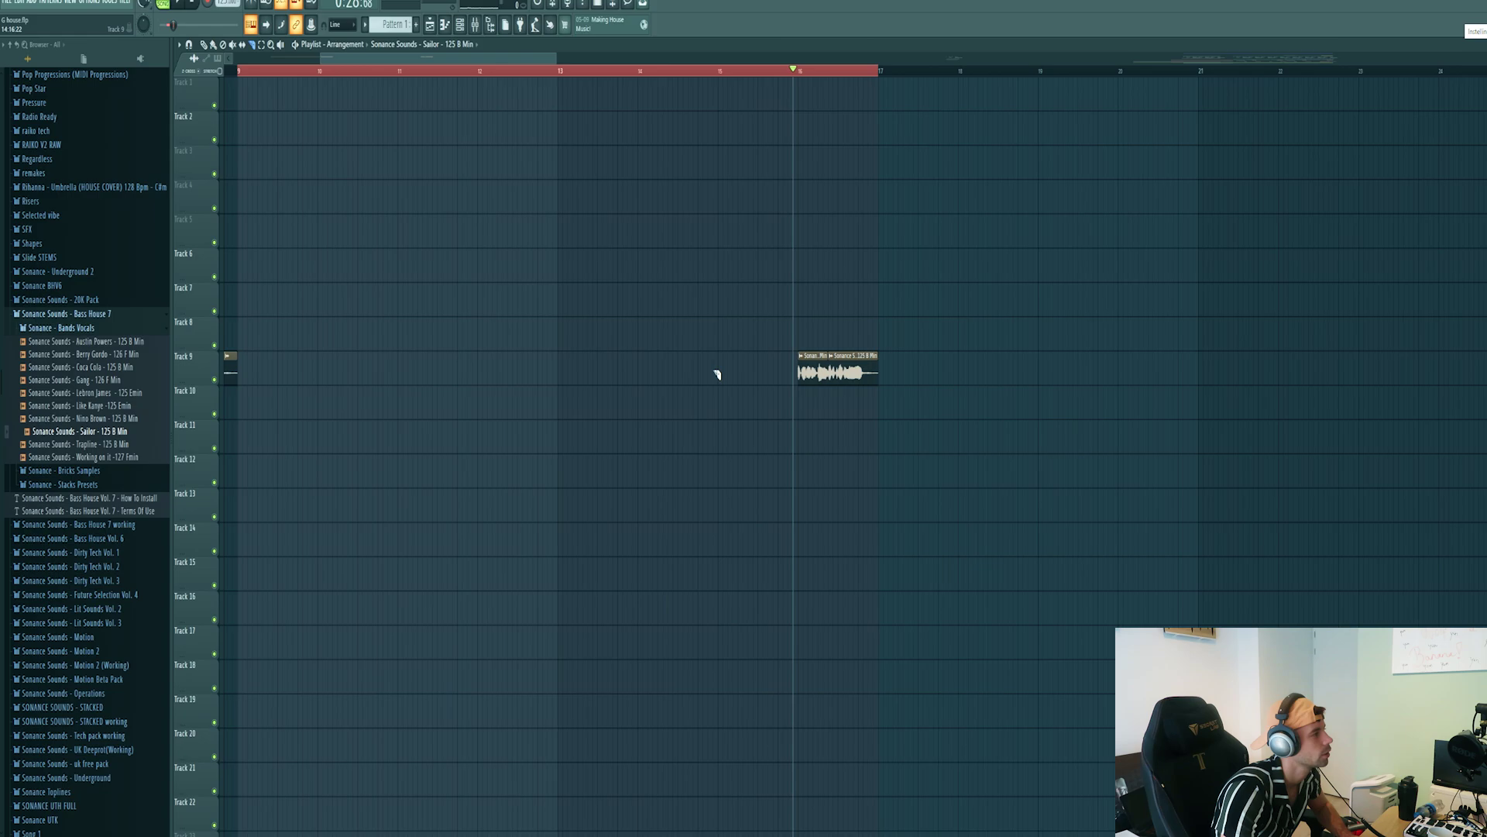
right_click(937, 371)
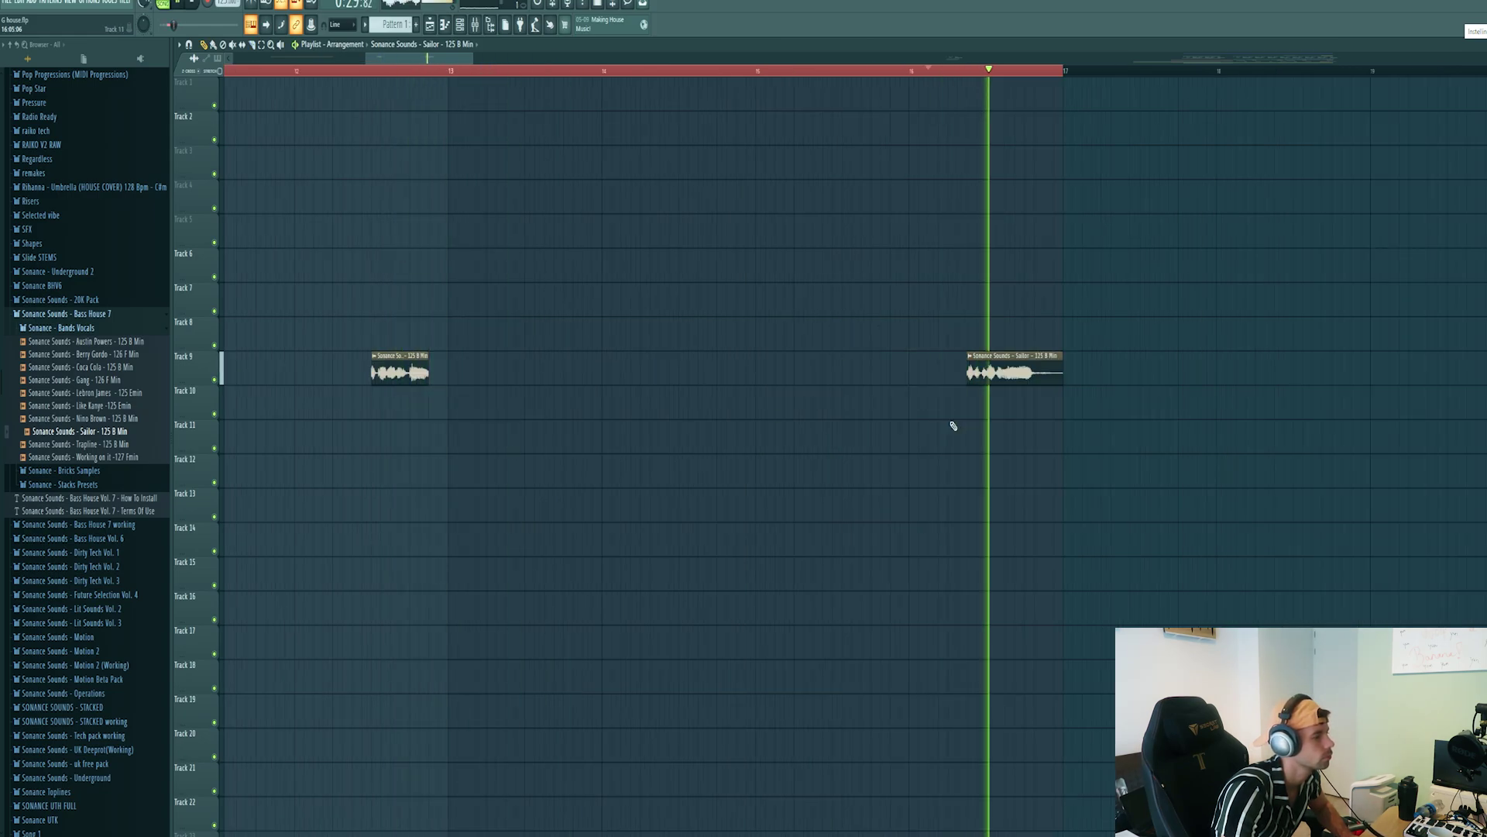
- Duplicate the vocal chops into bars 17 to 25, extend the last chop back to about bar 24, and audition it
scroll(953, 425, down, 2)
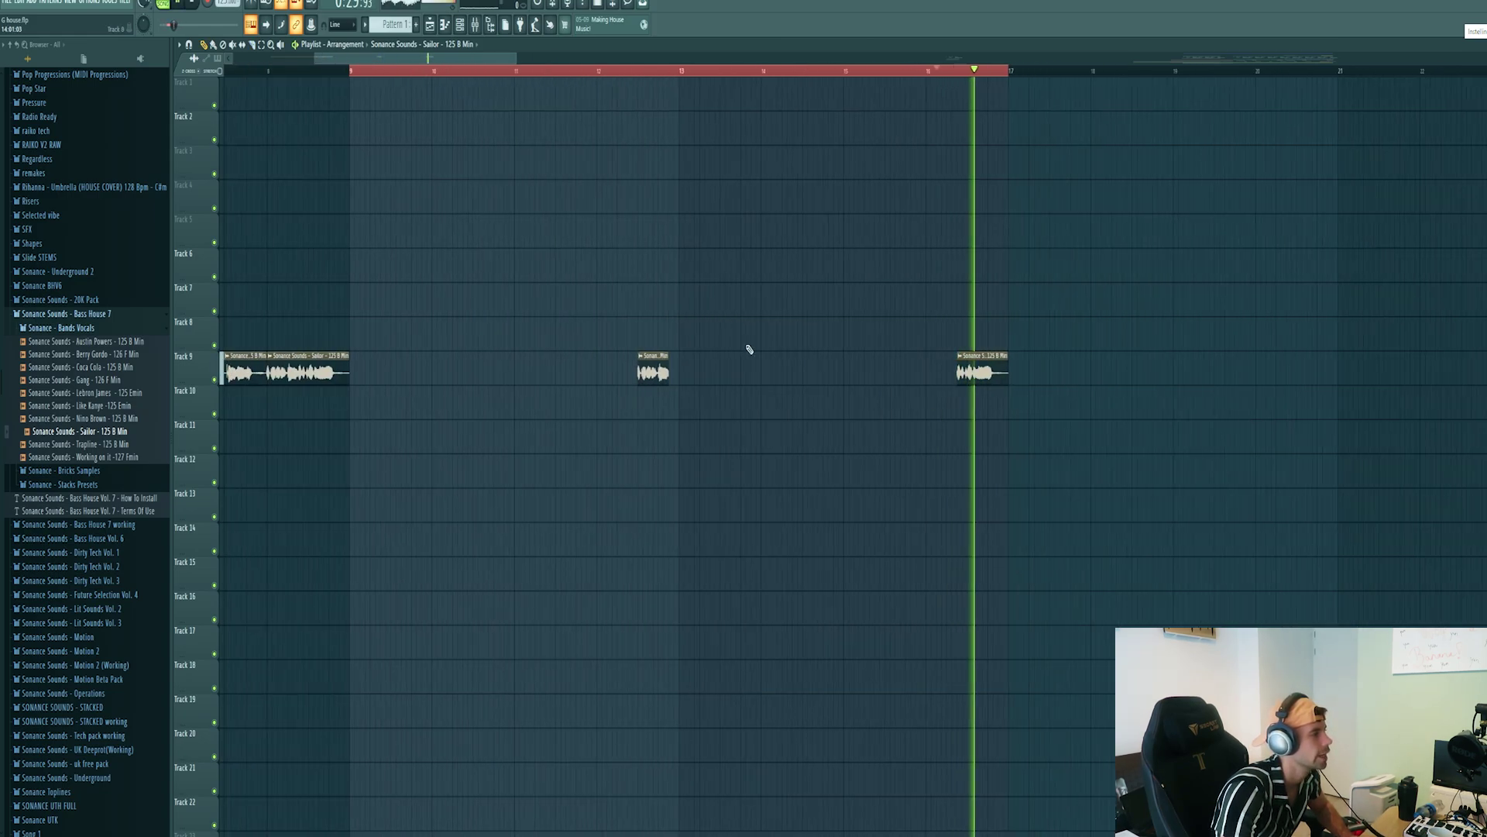
scroll(746, 346, down, 2)
key(space)
key(ctrl+b)
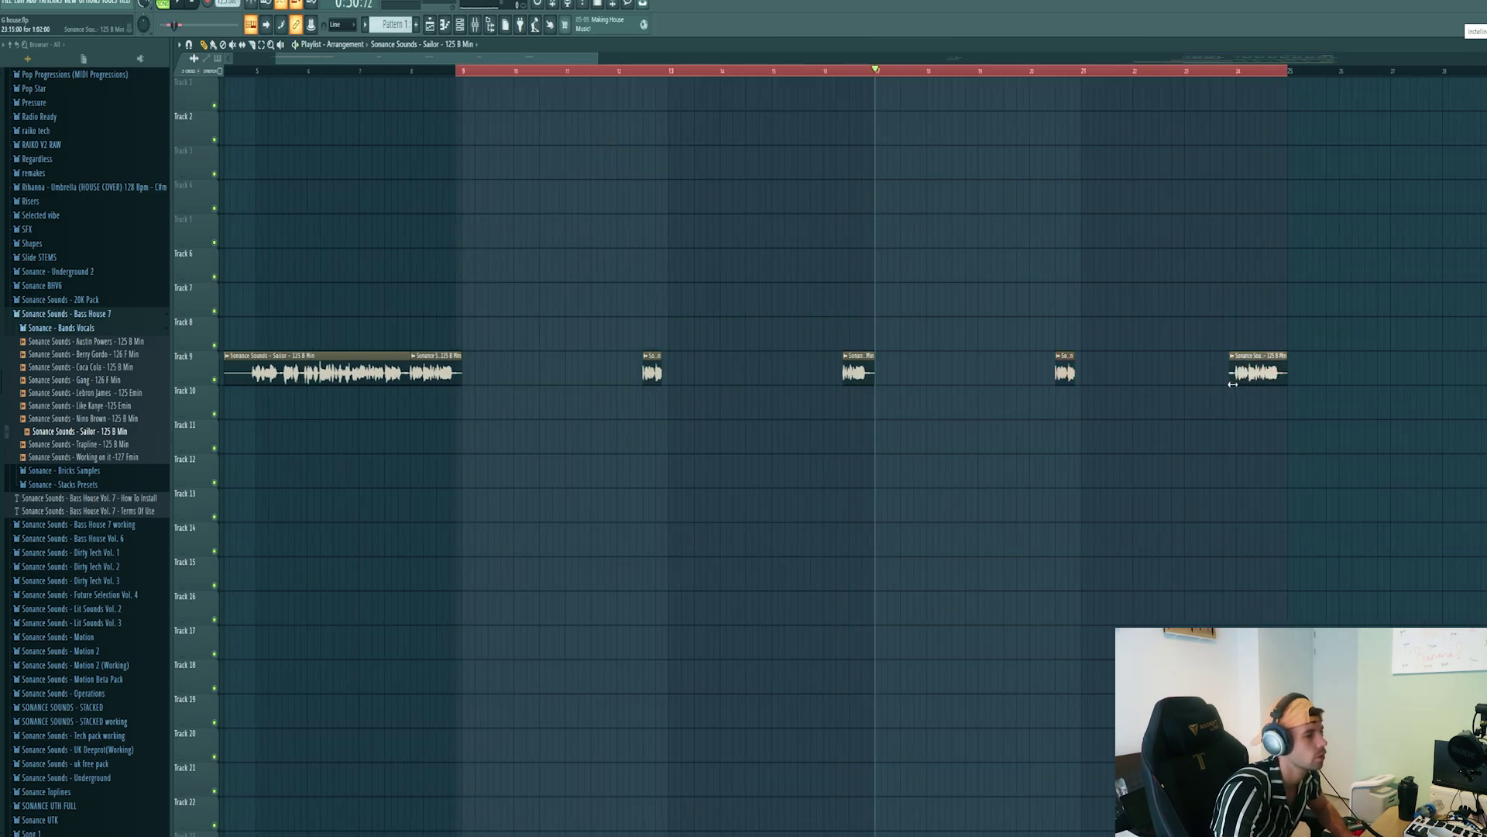
click(1212, 71)
key(space)
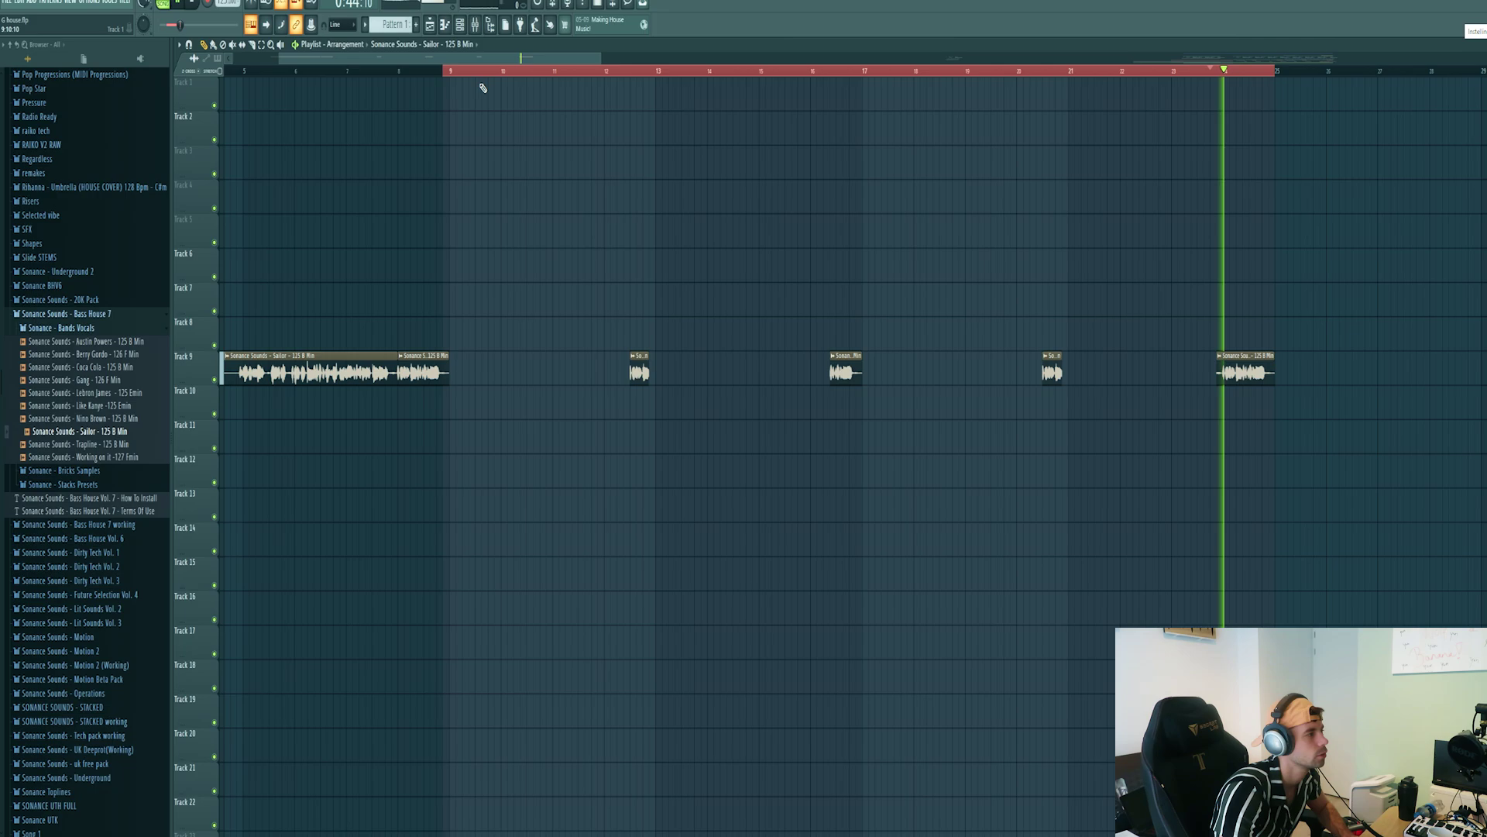
drag(448, 72, 1304, 80)
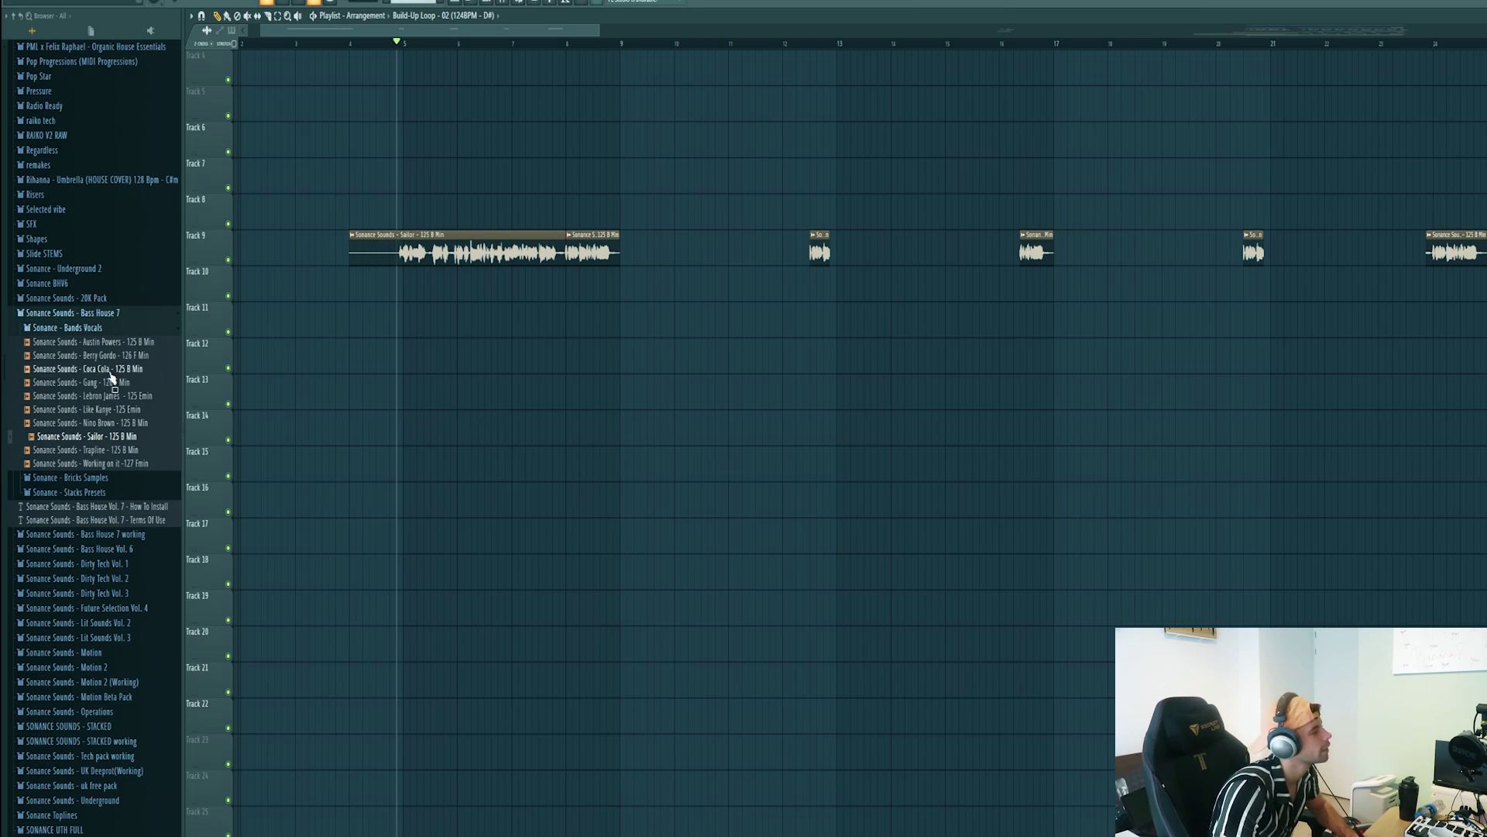
- Place Build-Up Loop - 02 (124BPM - D#) from the Bricks Samples Build-Up Loops folder on Track 13
click(67, 330)
click(70, 343)
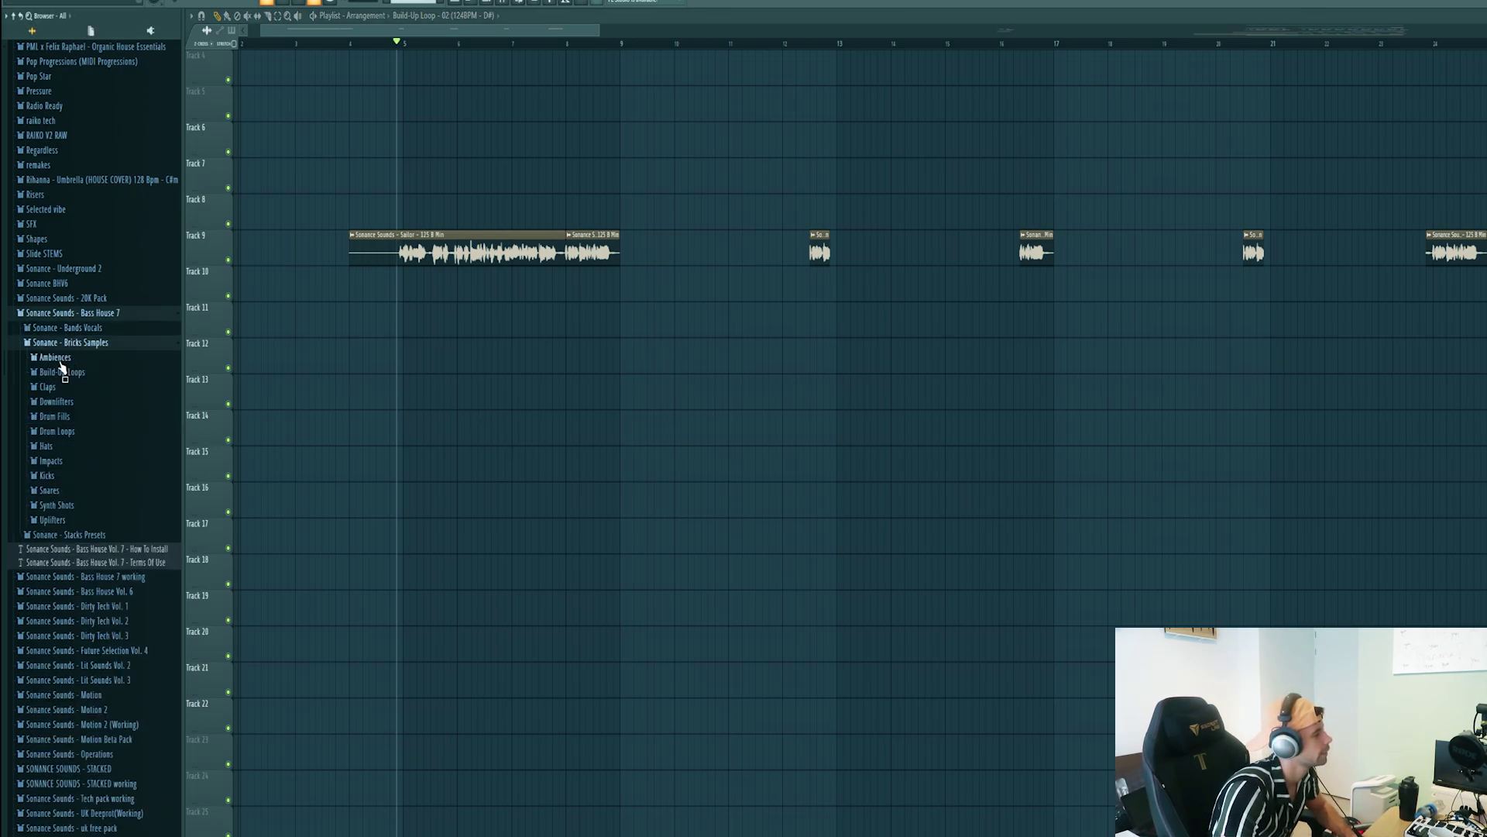
click(60, 372)
drag(80, 406, 429, 393)
- Fit the build-up loop to the project tempo and move it to Track 11 so it ends at bar 9
click(399, 379)
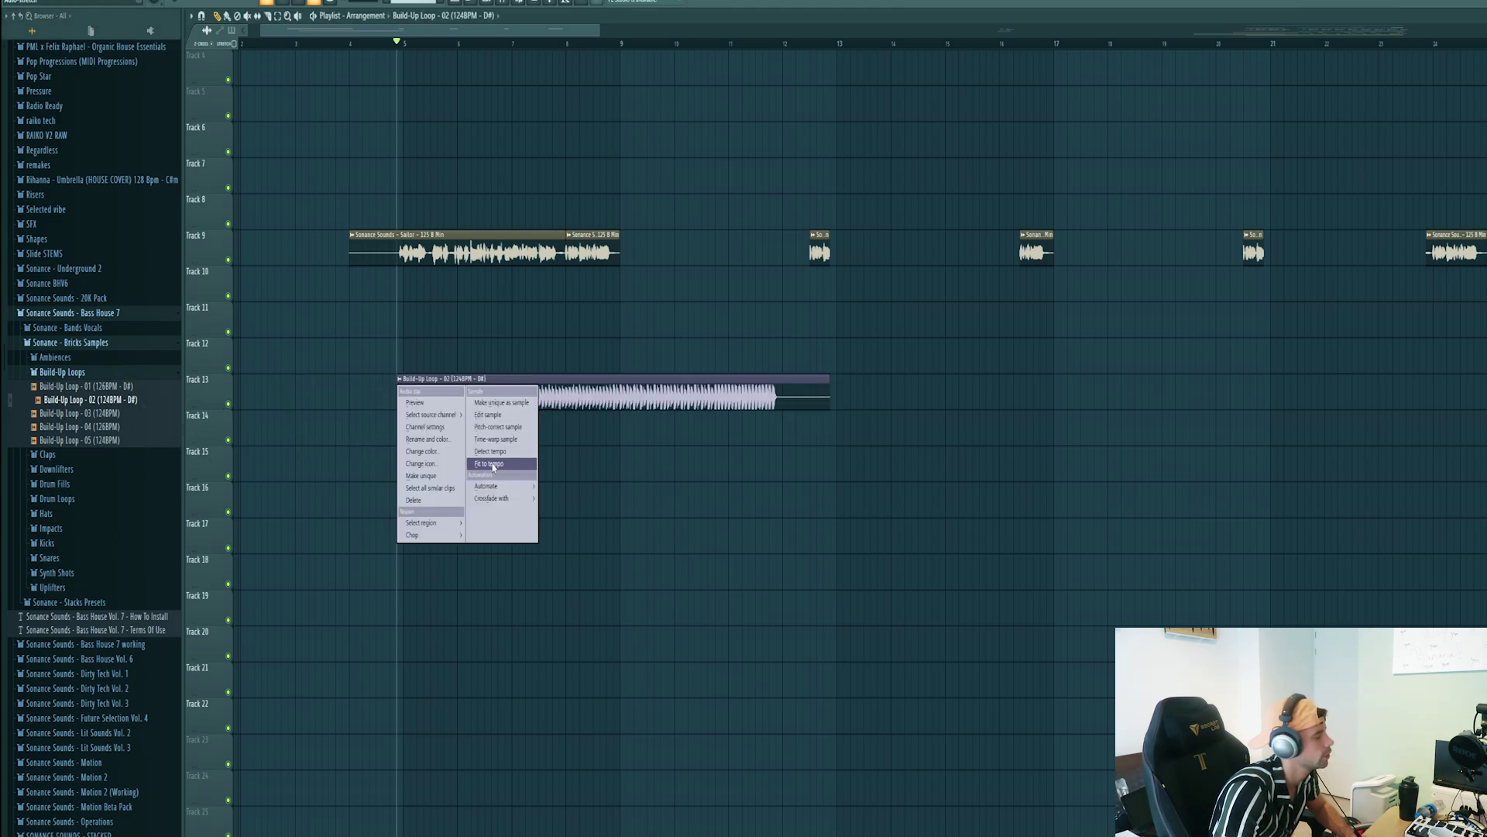
click(491, 464)
click(823, 415)
drag(542, 387, 328, 315)
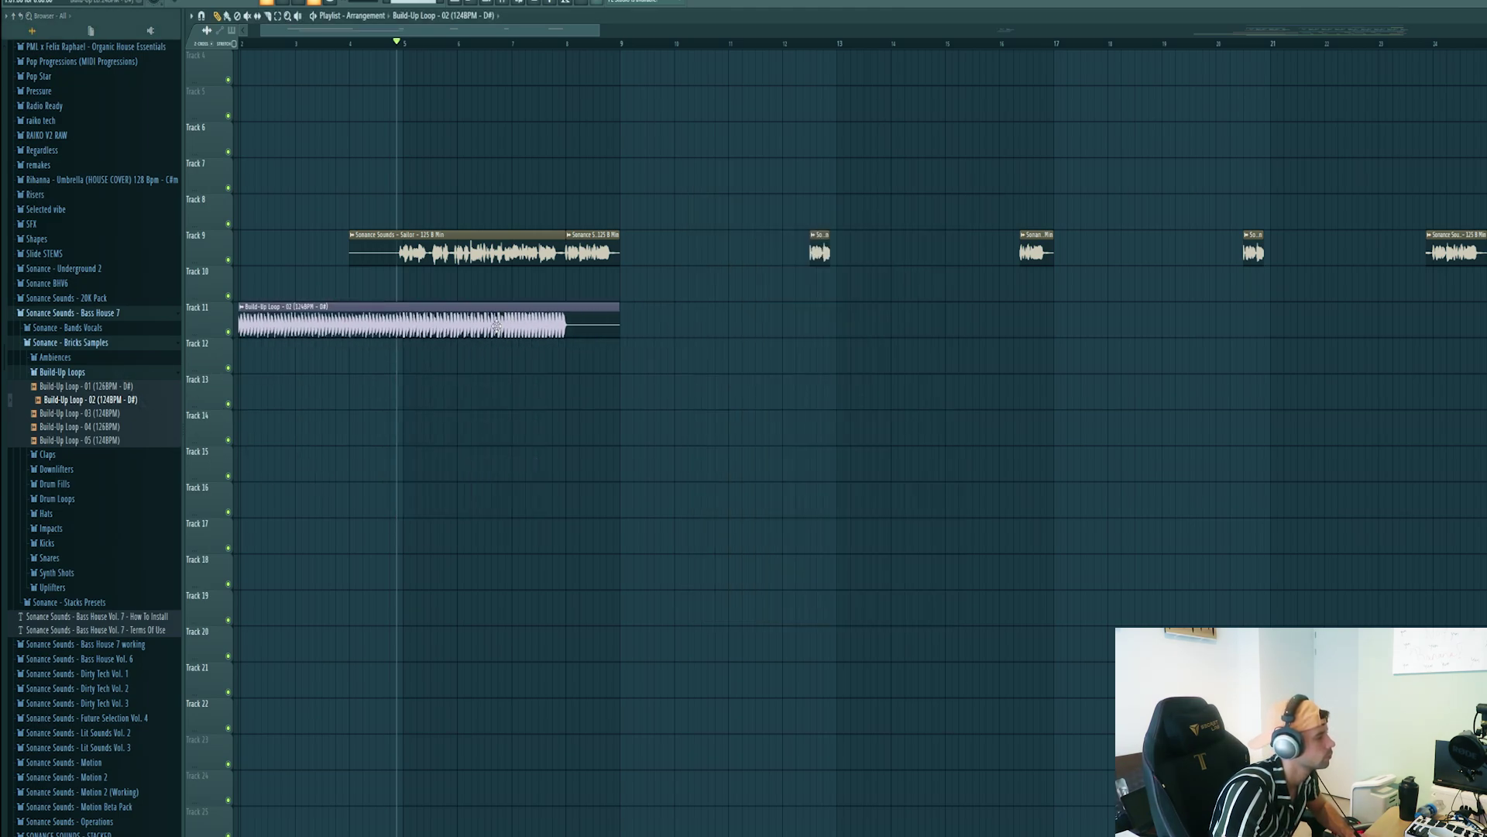
- Check the build-up loop's channel settings and audition it together with the vocal from just before bar 5
double_click(328, 315)
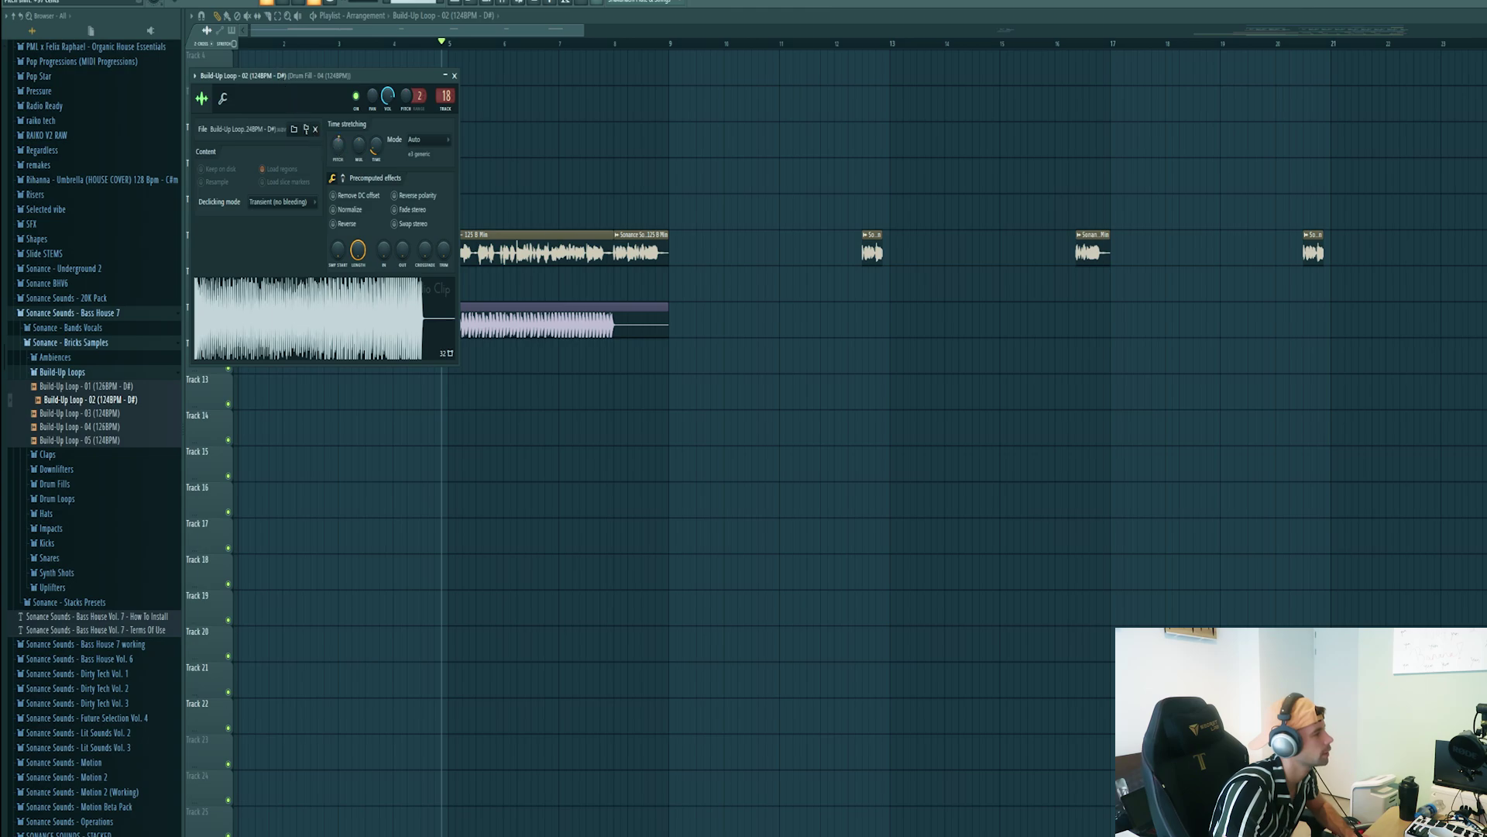
key(Escape)
key(space)
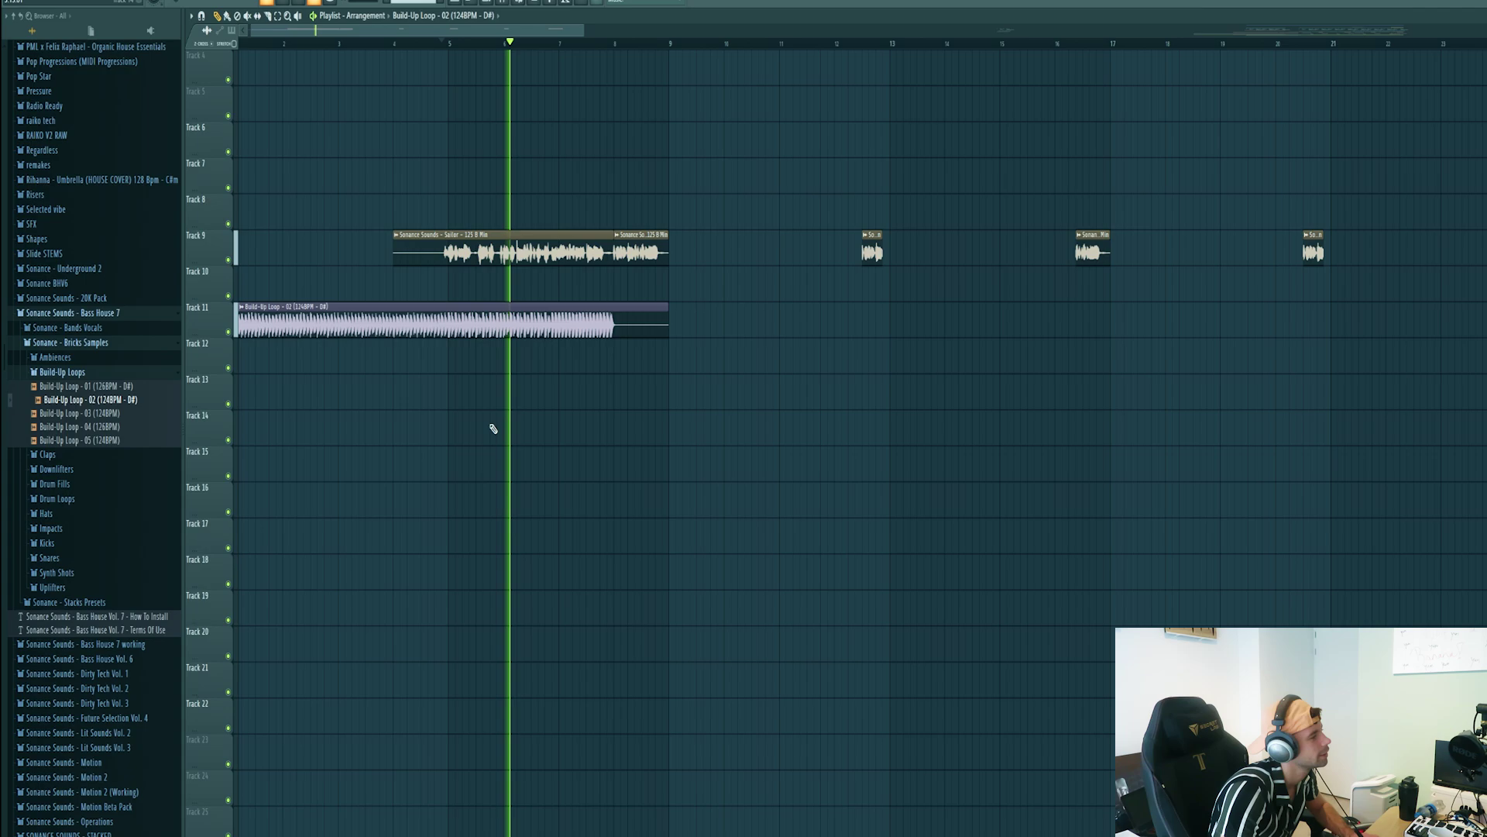
key(space)
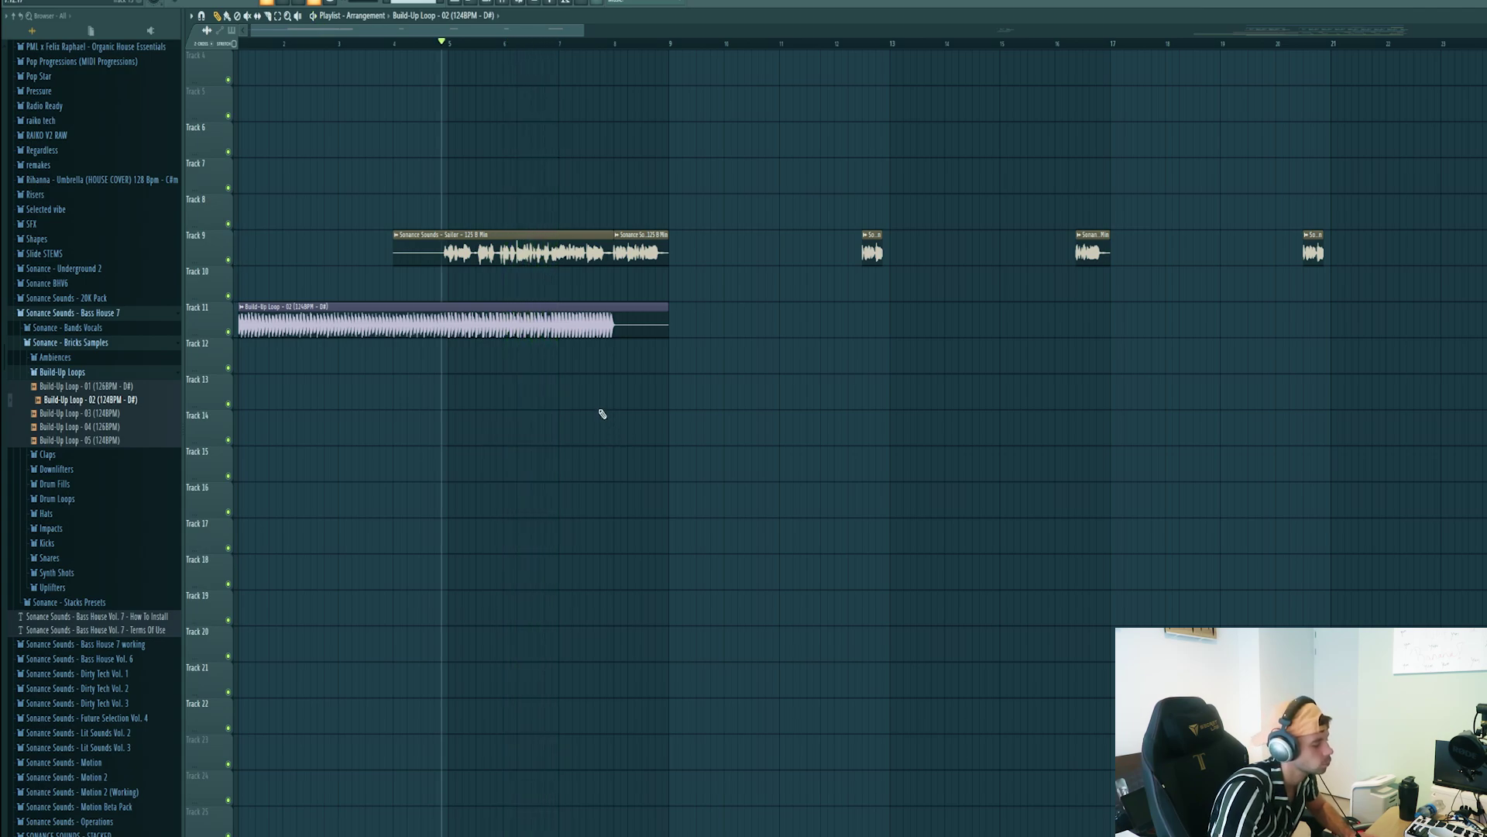
- Place Ambience - 05 (126BPM -G) from the Ambiences folder on Track 12 at bar 5 and check its channel settings
click(54, 357)
drag(77, 425, 496, 356)
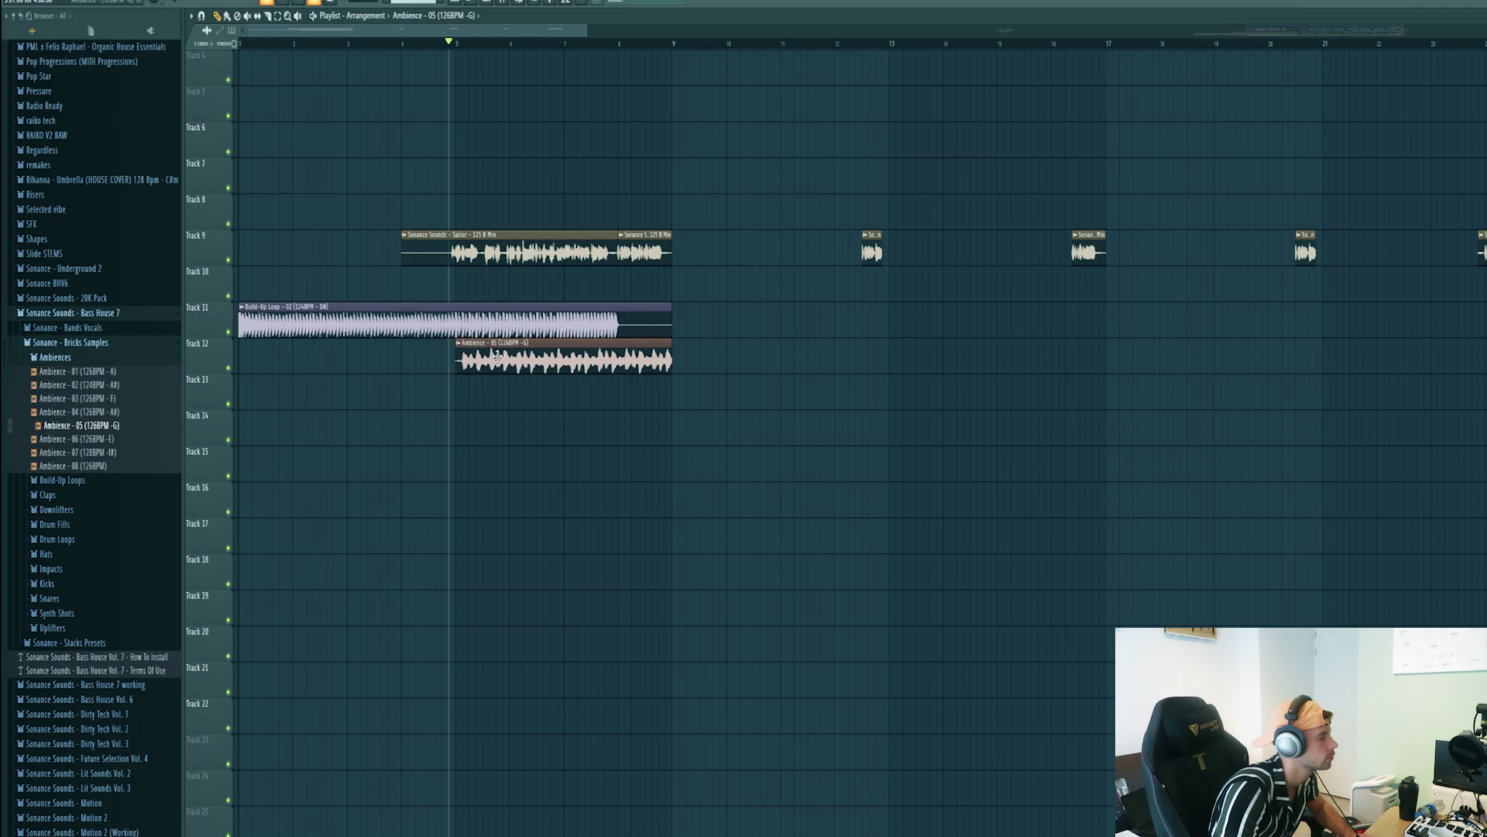
double_click(496, 357)
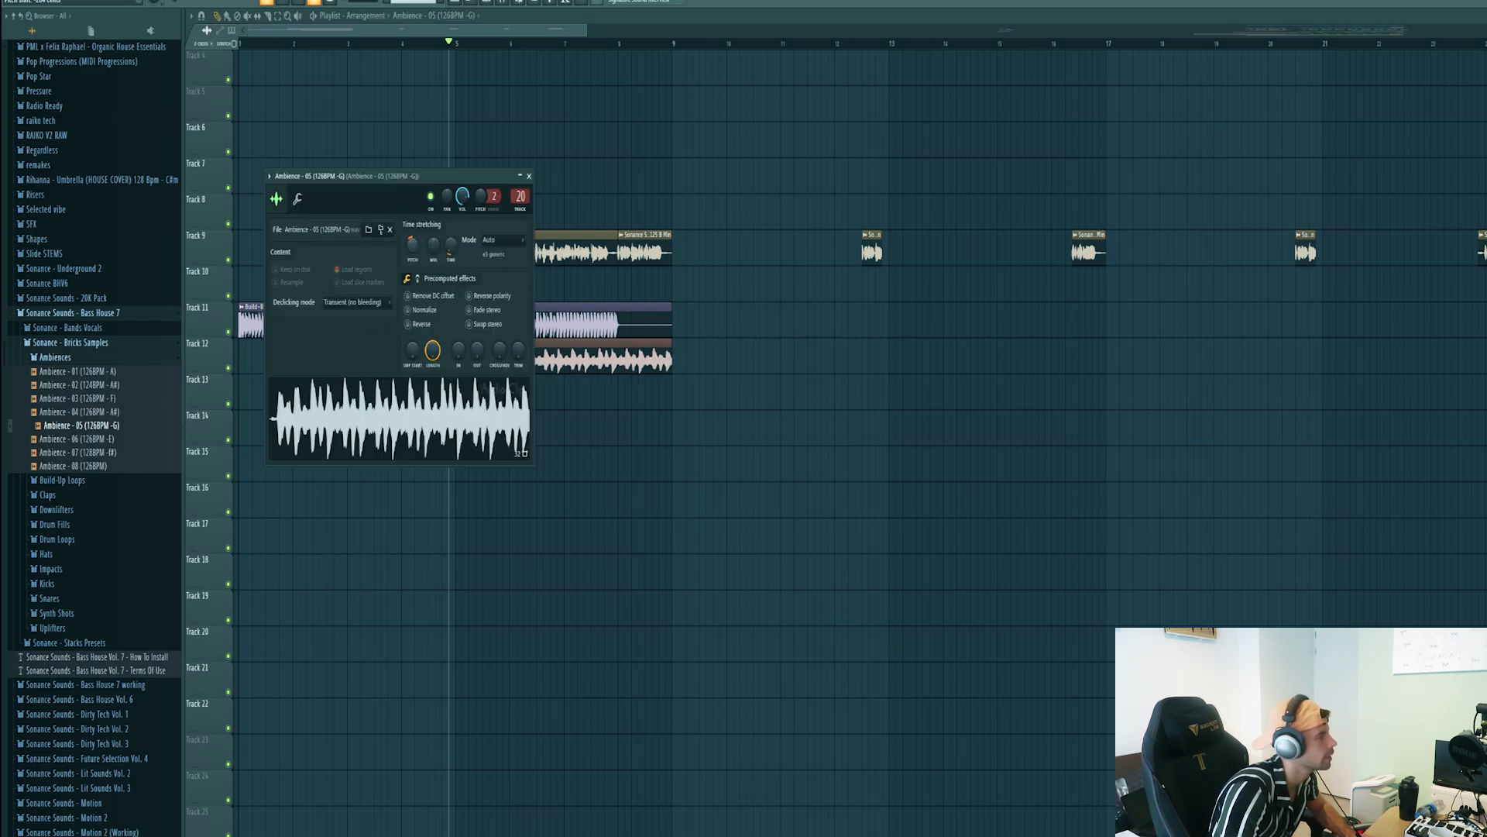
key(Escape)
- Audition the ambience clip with the other tracks and trim its end back to bar 8
key(space)
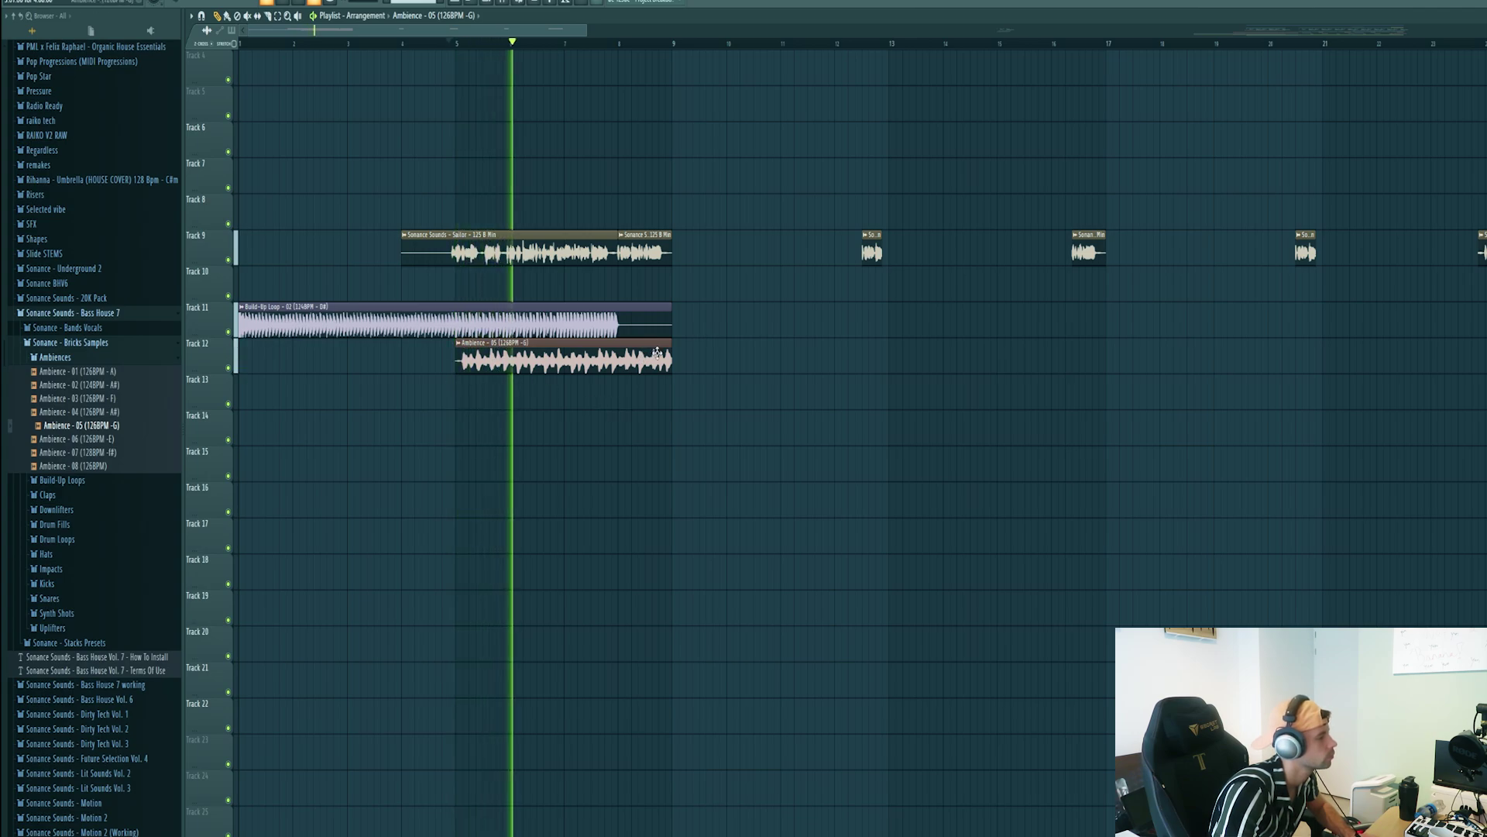
drag(671, 361, 614, 372)
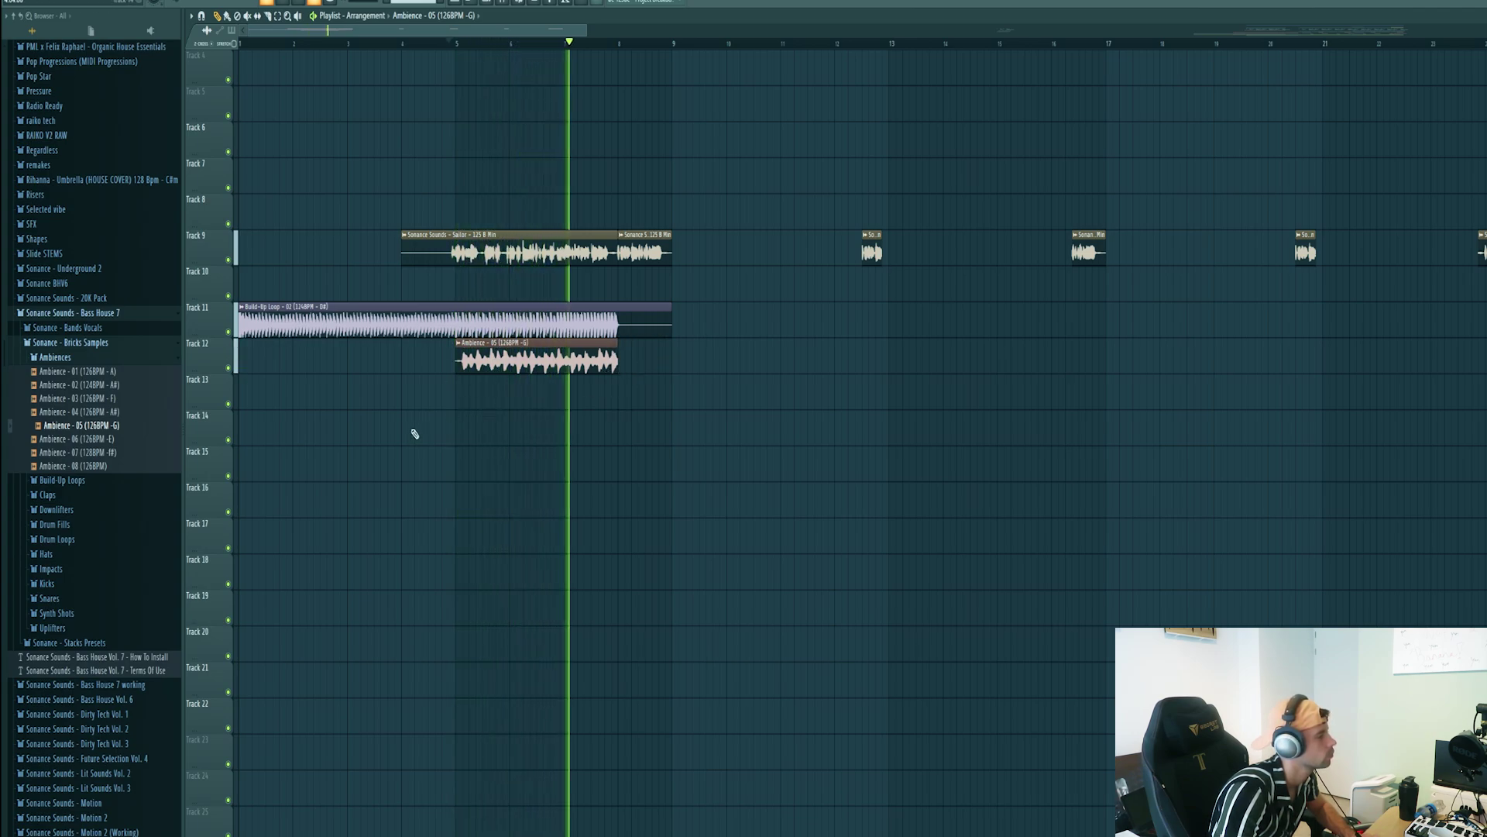
key(space)
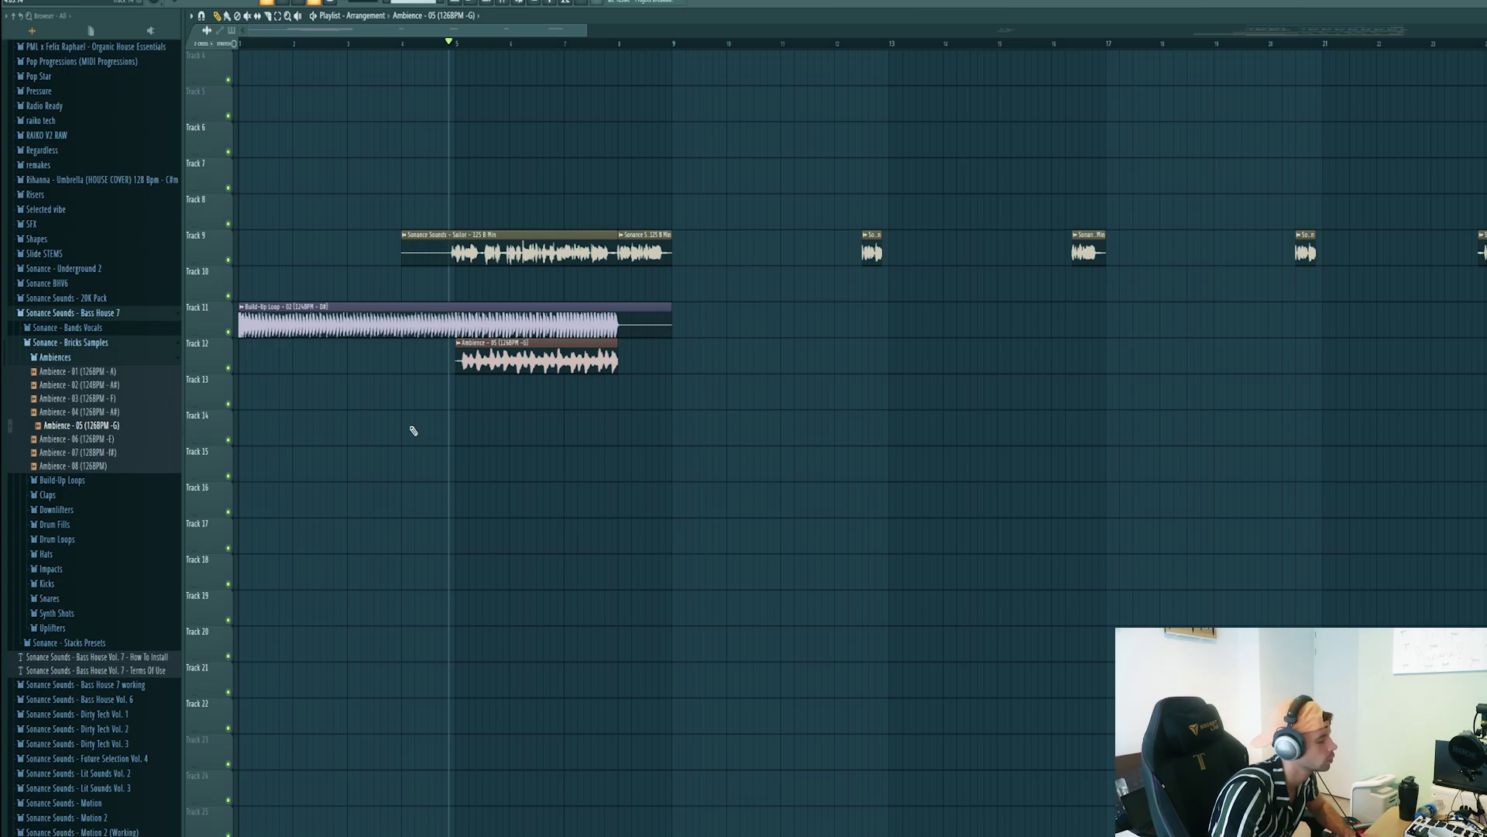
- Place Uplifter - 02 (124BPM) on Track 13 from bar 4 to bar 8 with the estimated 124 tempo, and audition it
scroll(413, 429, up, 1)
click(113, 359)
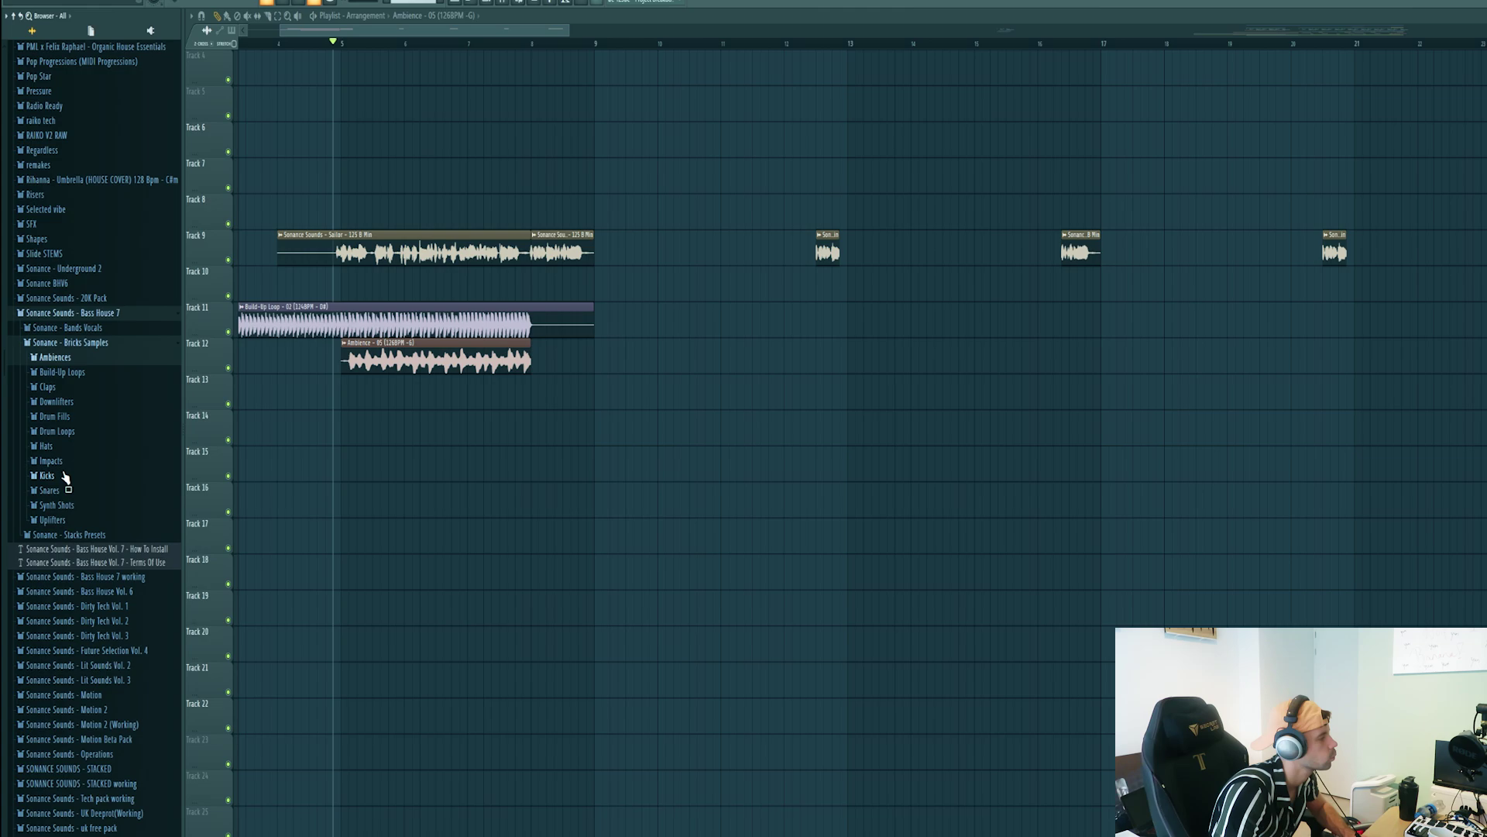
click(52, 520)
drag(73, 548, 325, 391)
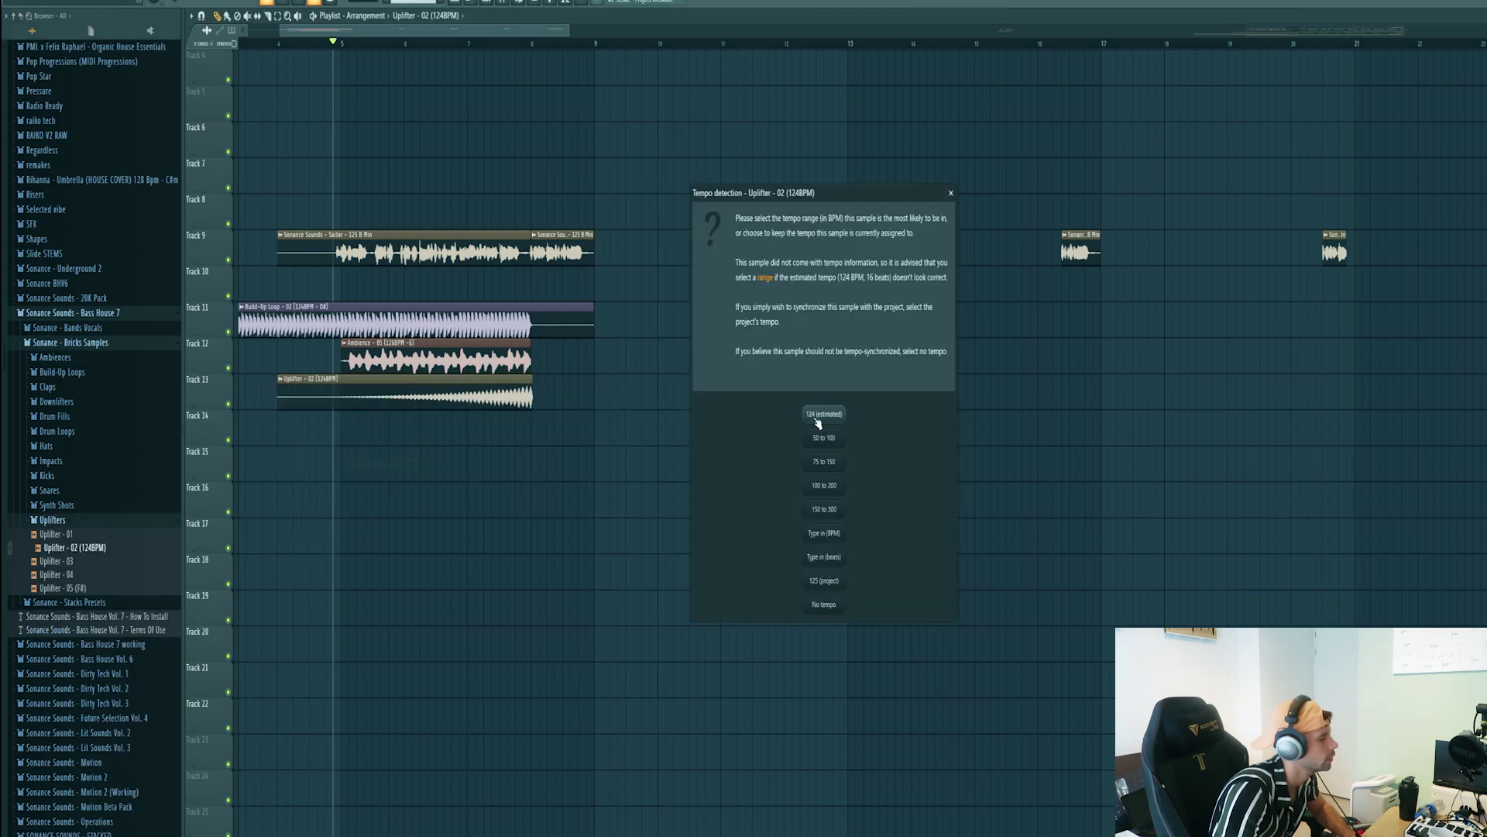
click(821, 415)
key(space)
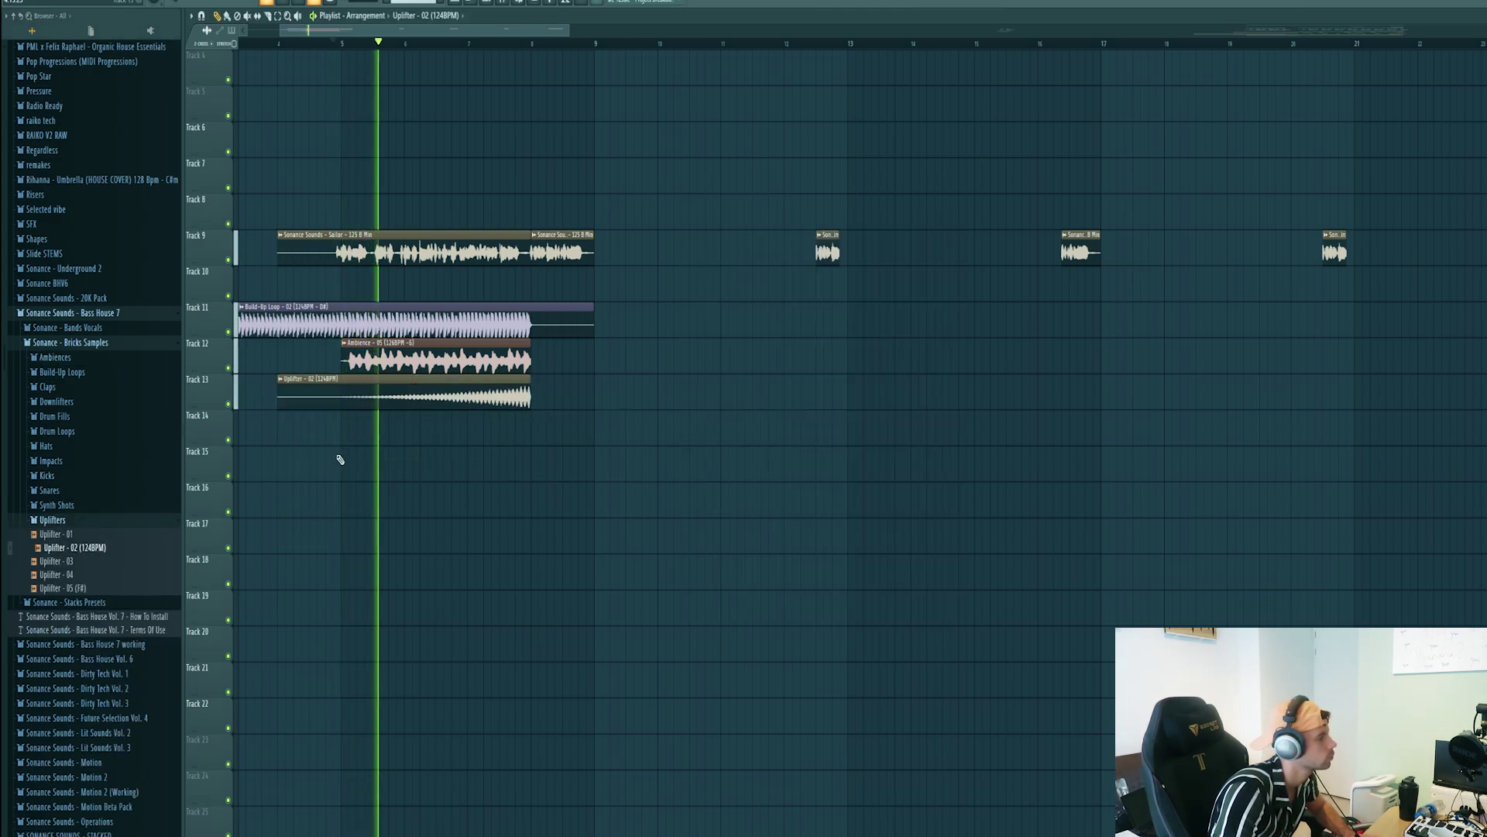
- Load the Reese - Breaker preset from the Sonance Sounds - Bass House Vol. 7 bank into Serum #12
scroll(342, 460, up, 1)
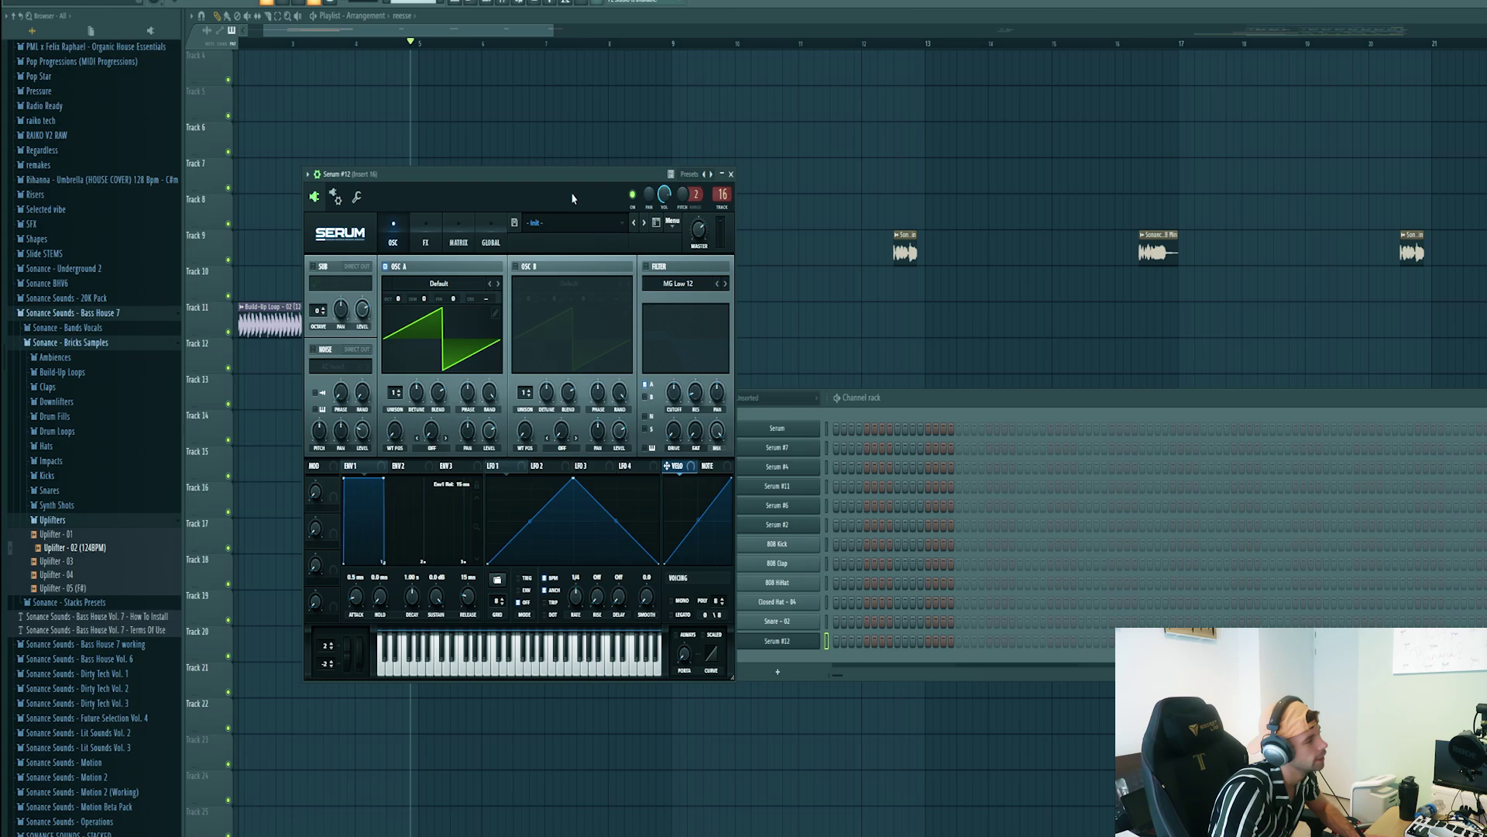
key(q)
click(564, 225)
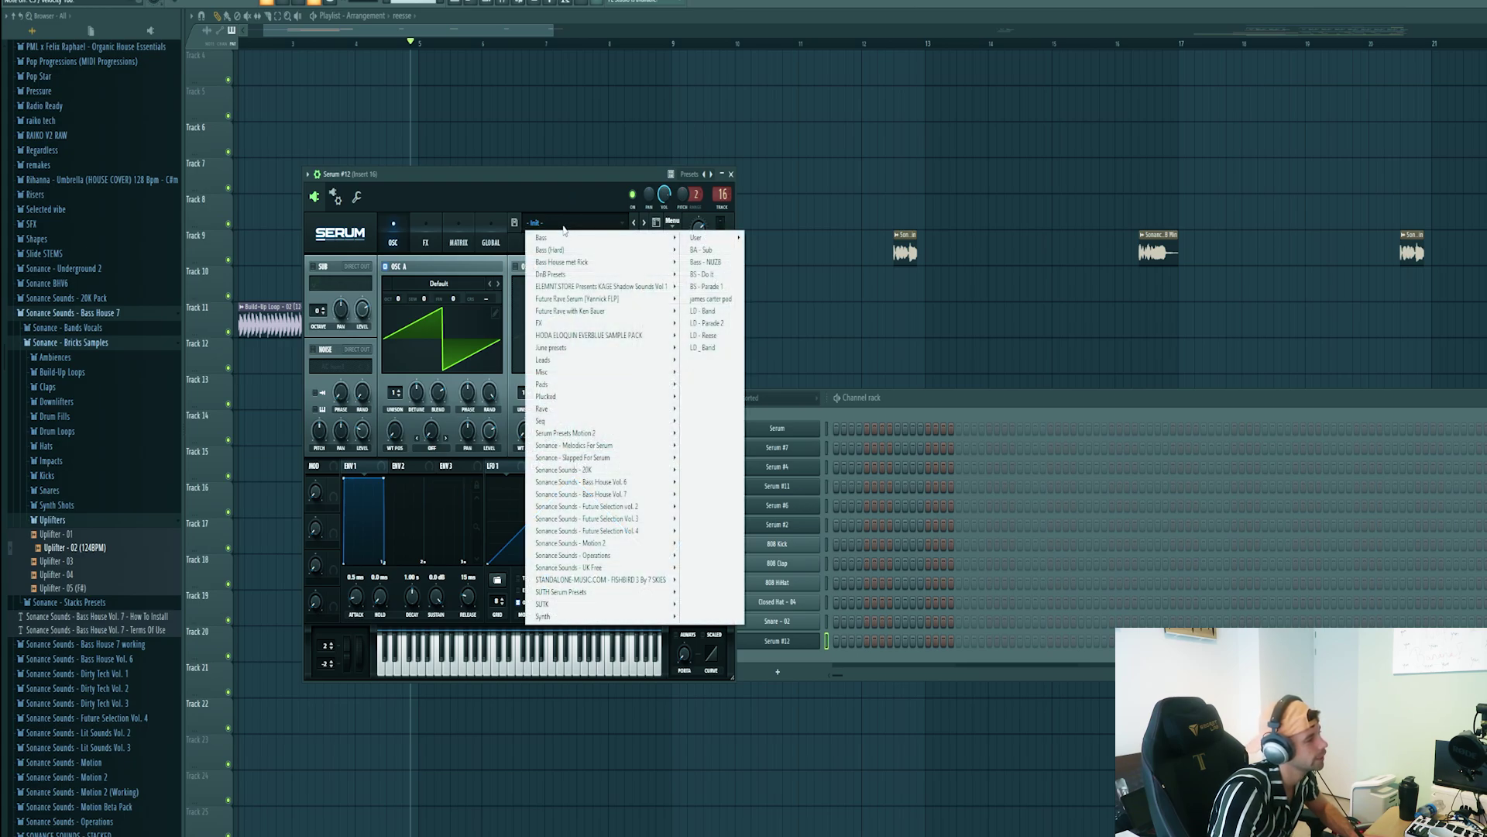
mouse_move(659, 494)
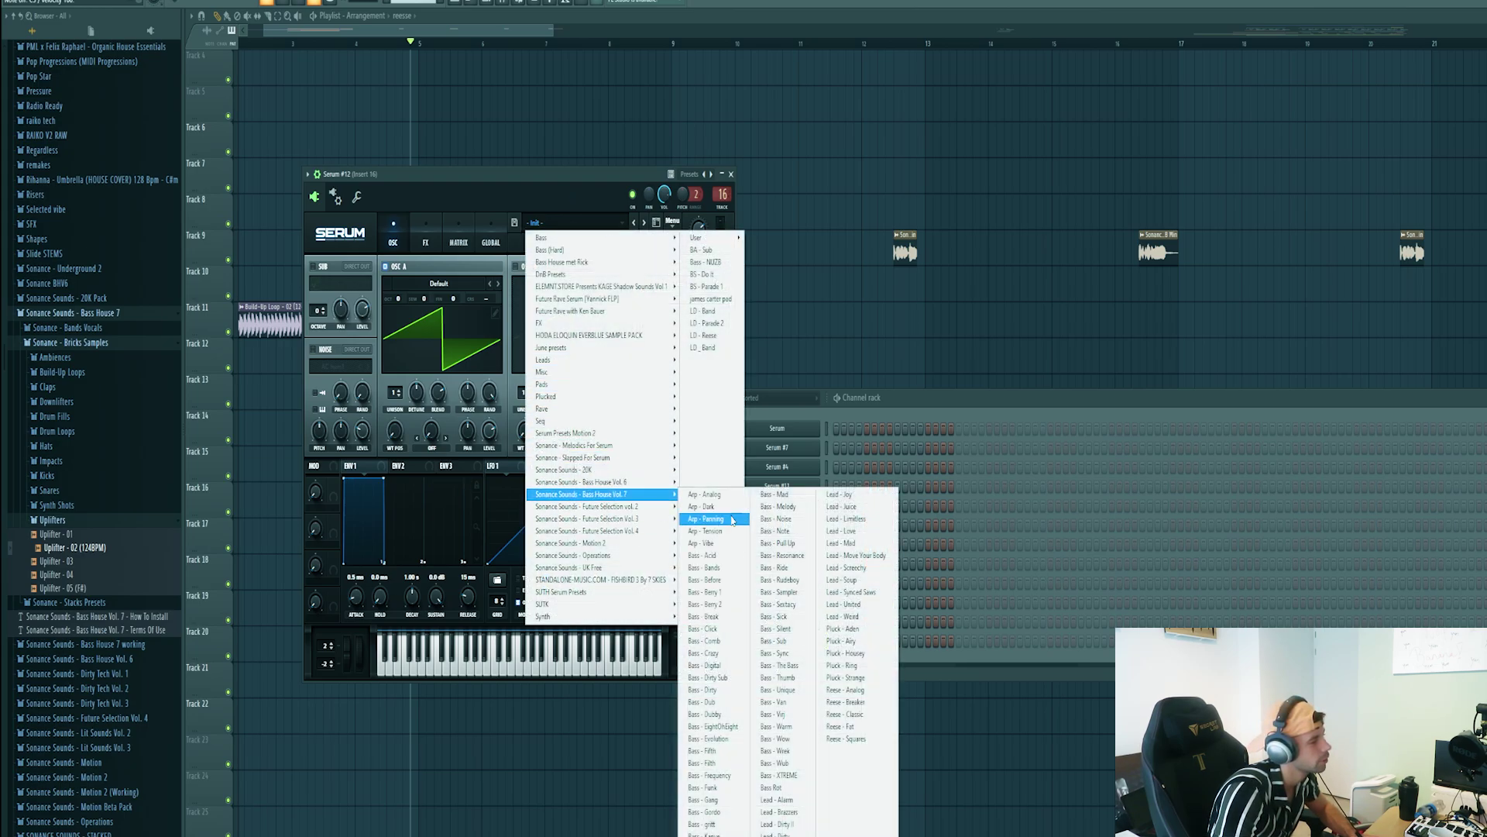
click(826, 702)
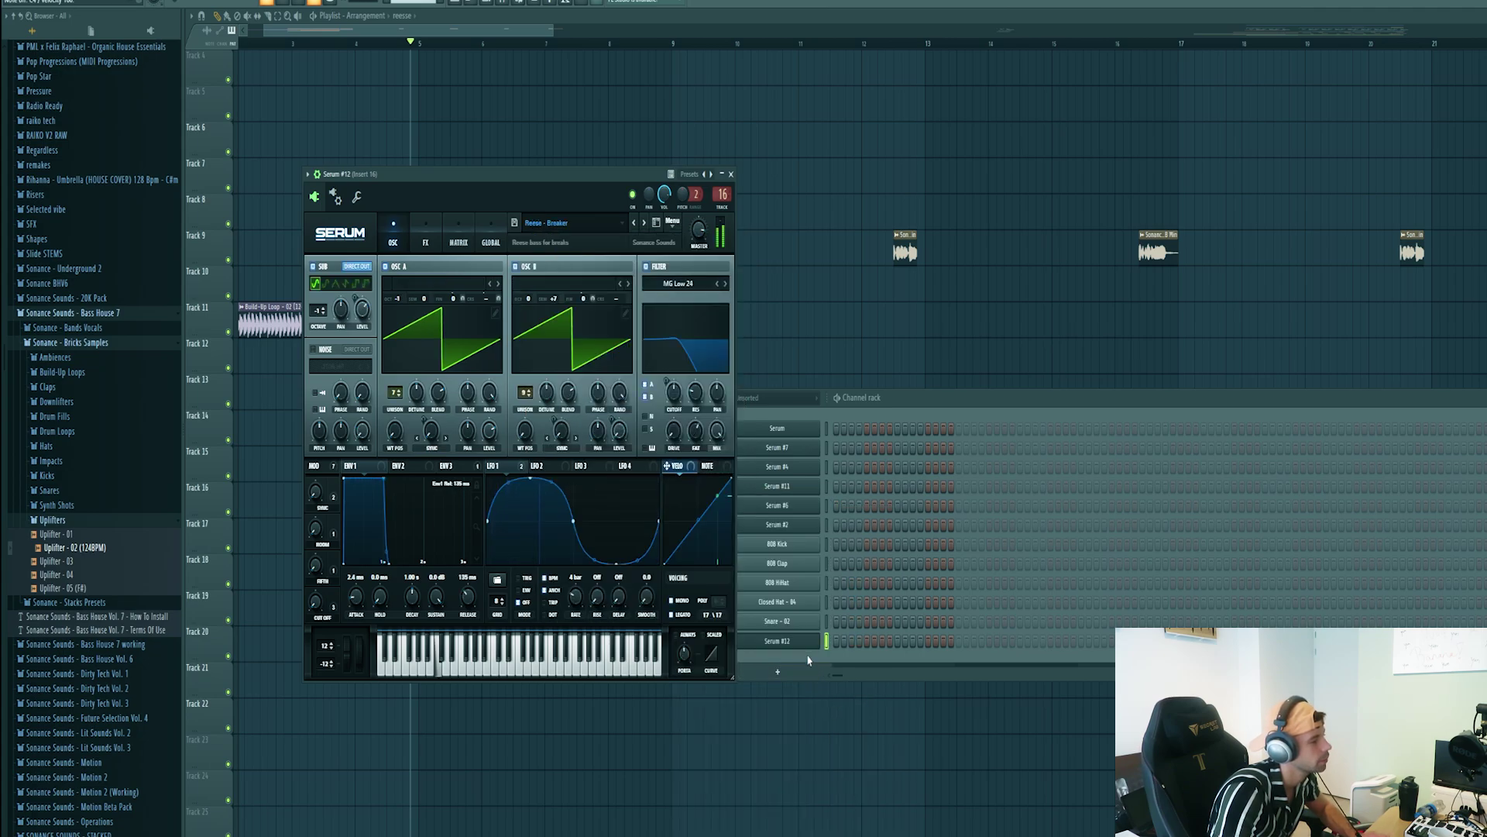
- Write one sustained E3 note from bar 1 to bar 4 in the Serum #12 piano roll, deleting the previous note
right_click(815, 633)
click(832, 644)
click(392, 447)
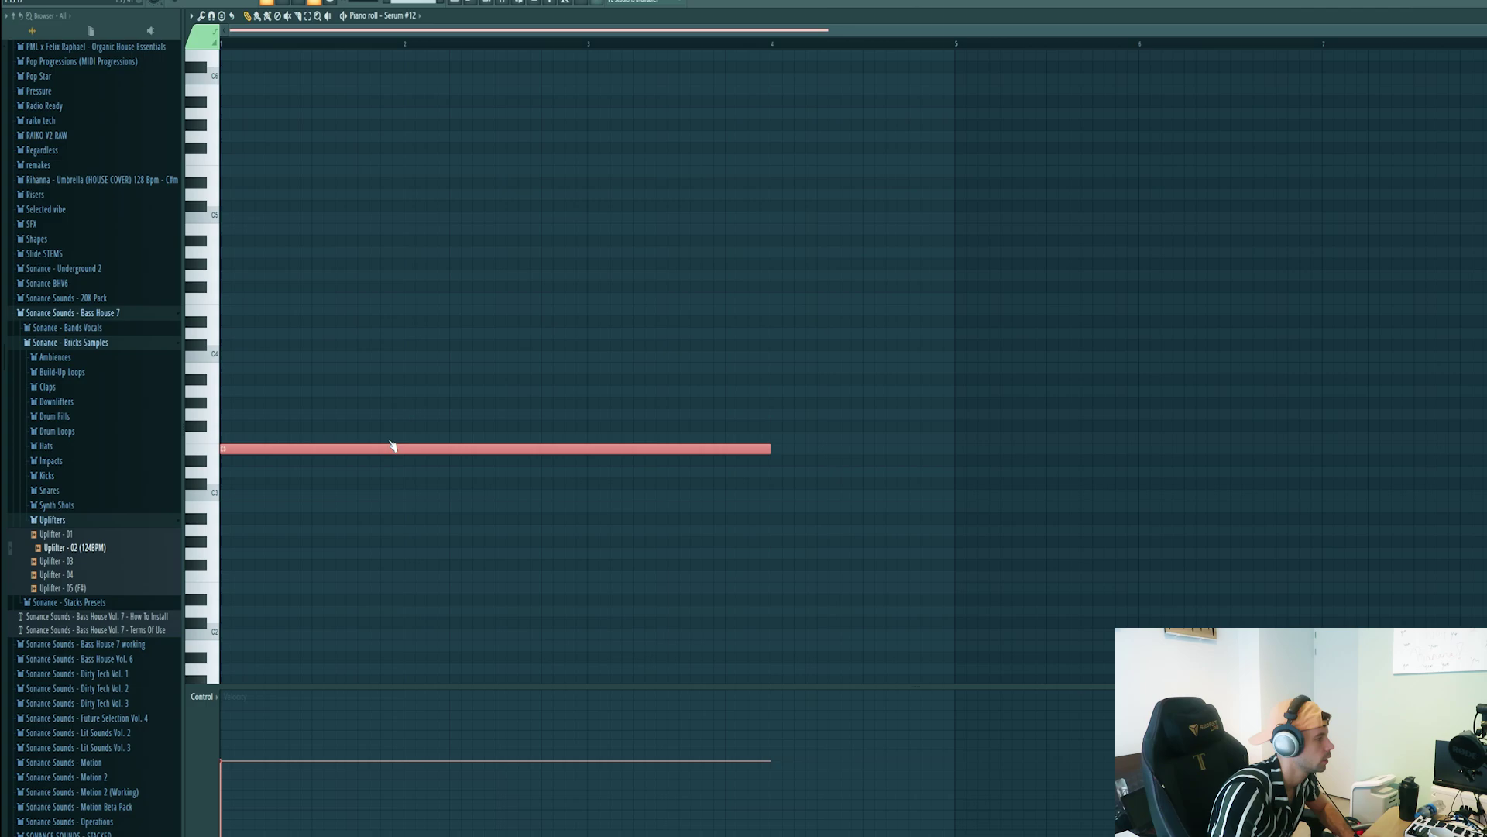
right_click(351, 449)
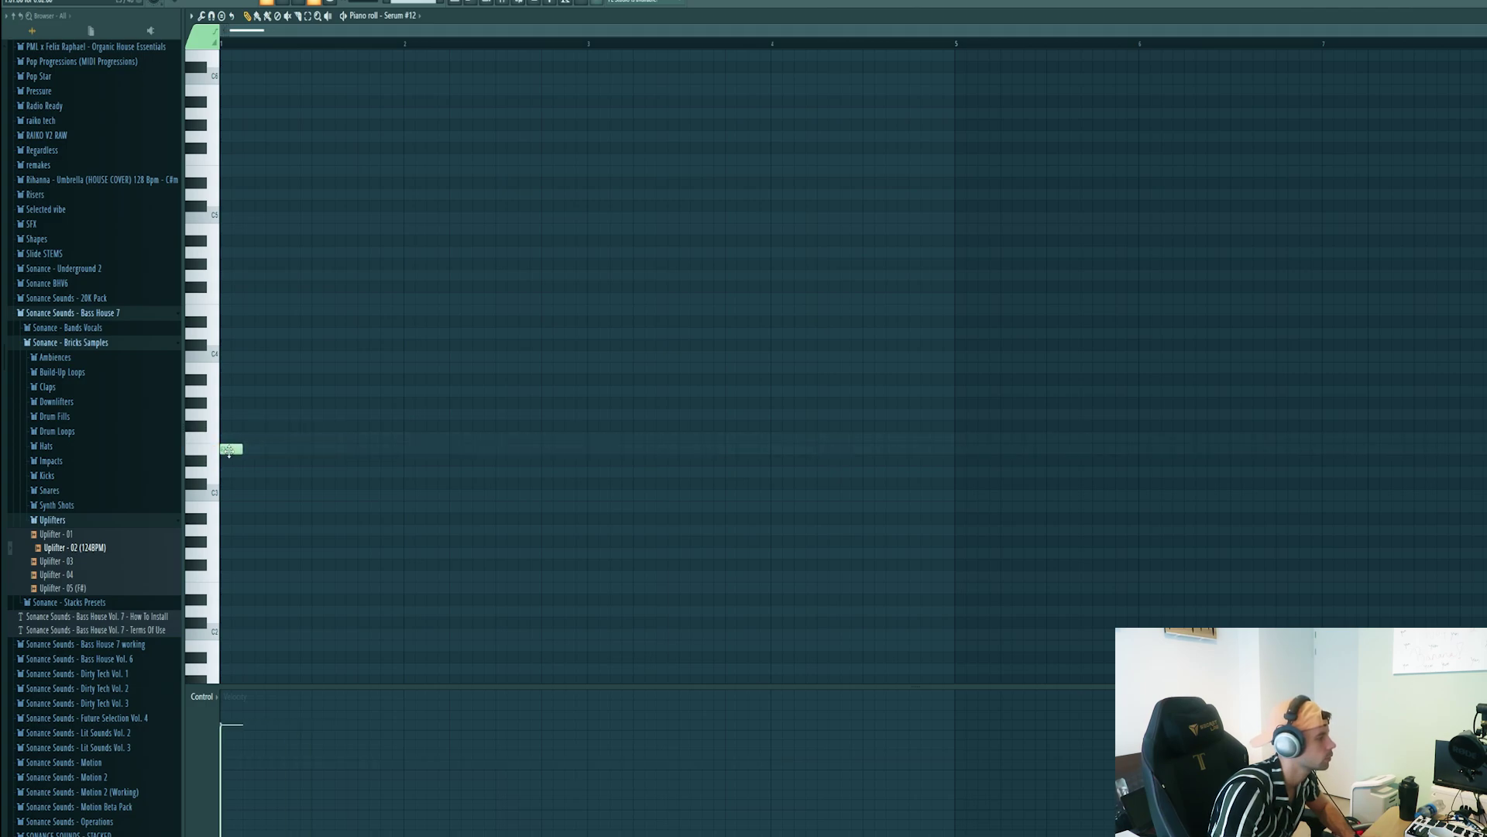
drag(236, 450, 718, 433)
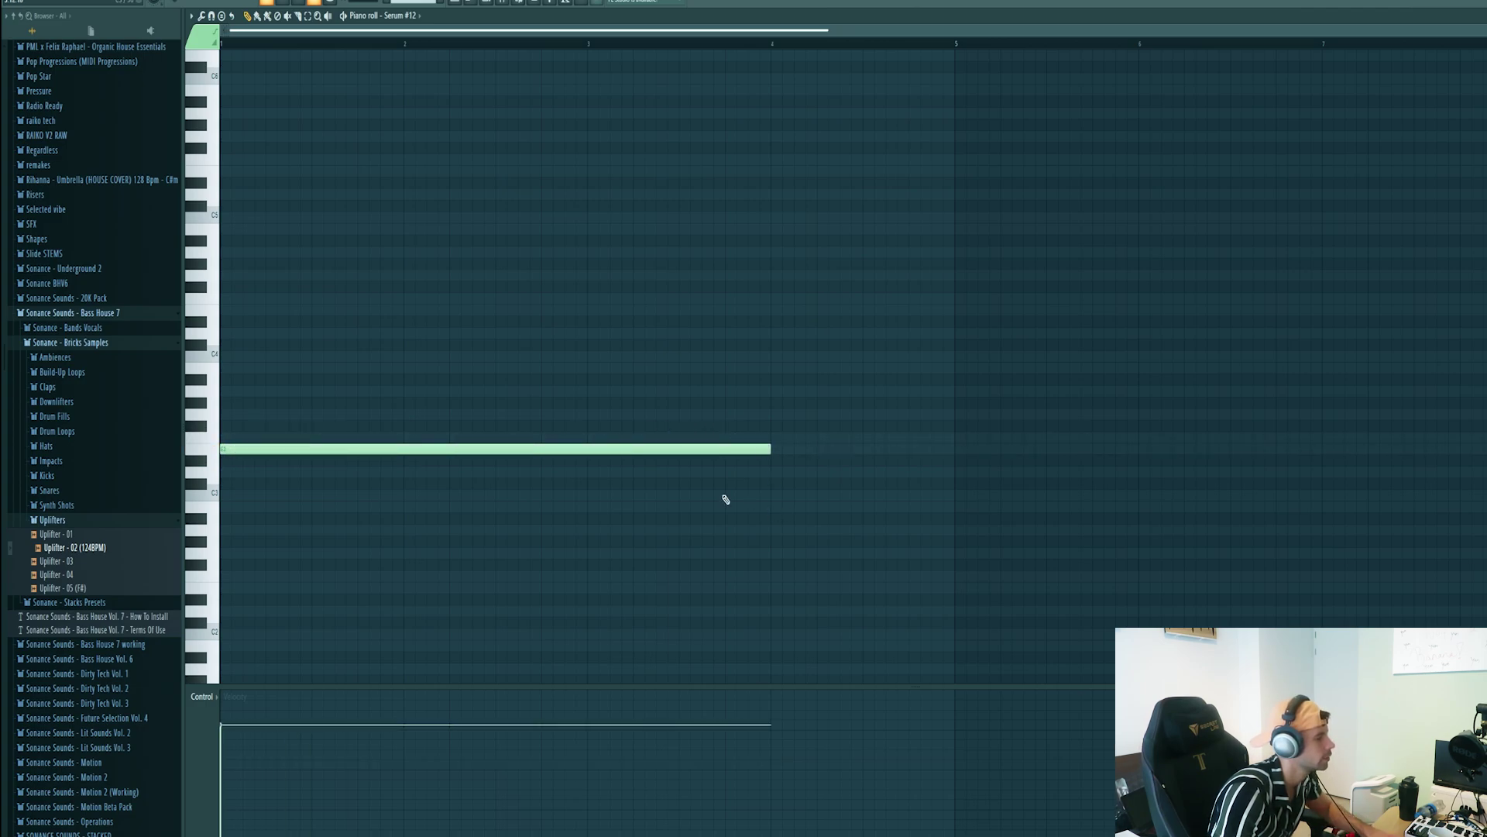
- Place the reese pattern on Track 10 from bar 5 to bar 8 and audition it with the build-up
key(F7)
key(F5)
drag(362, 662, 364, 653)
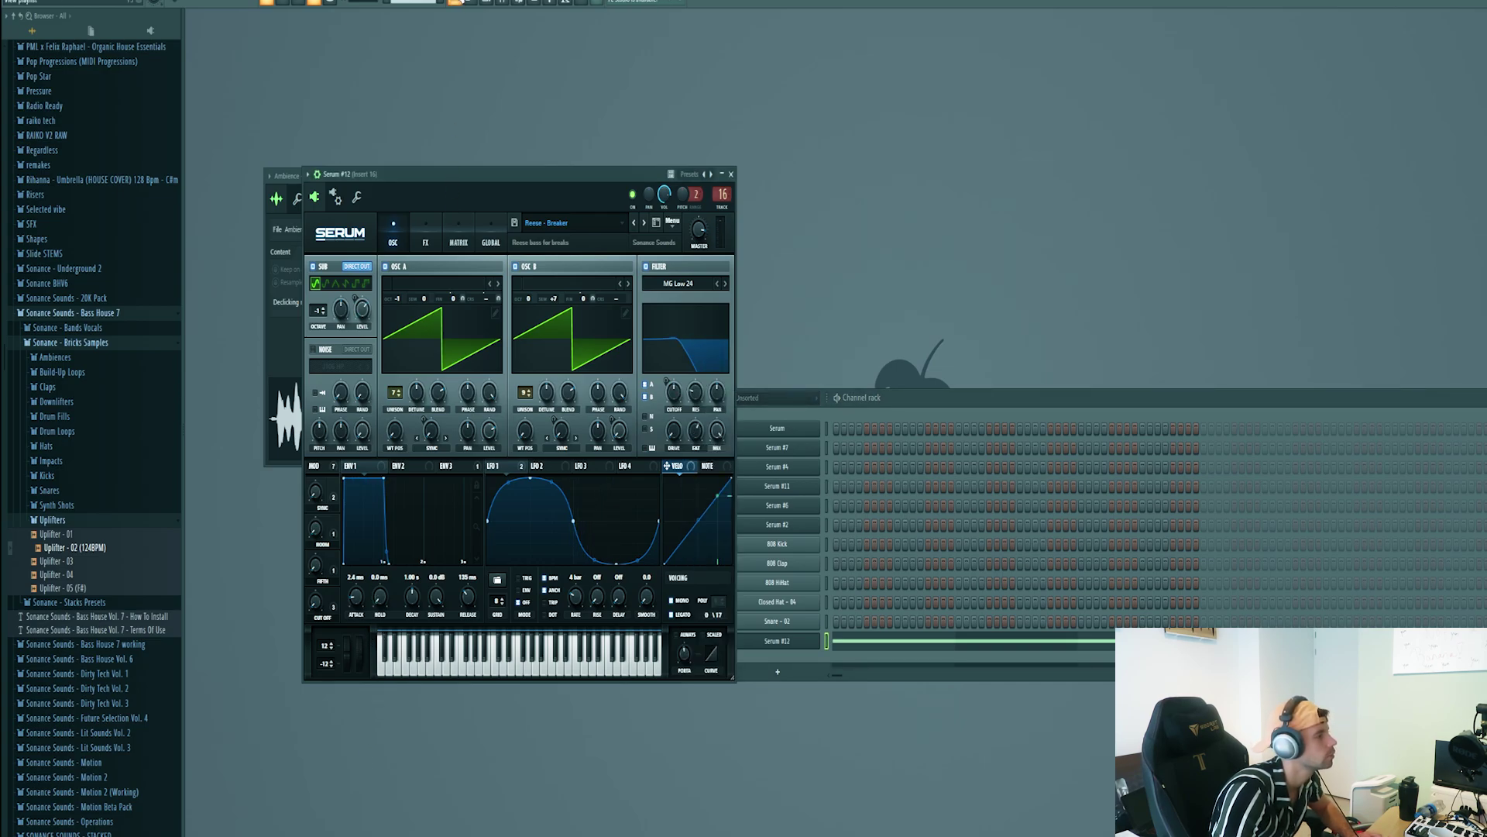
key(F5)
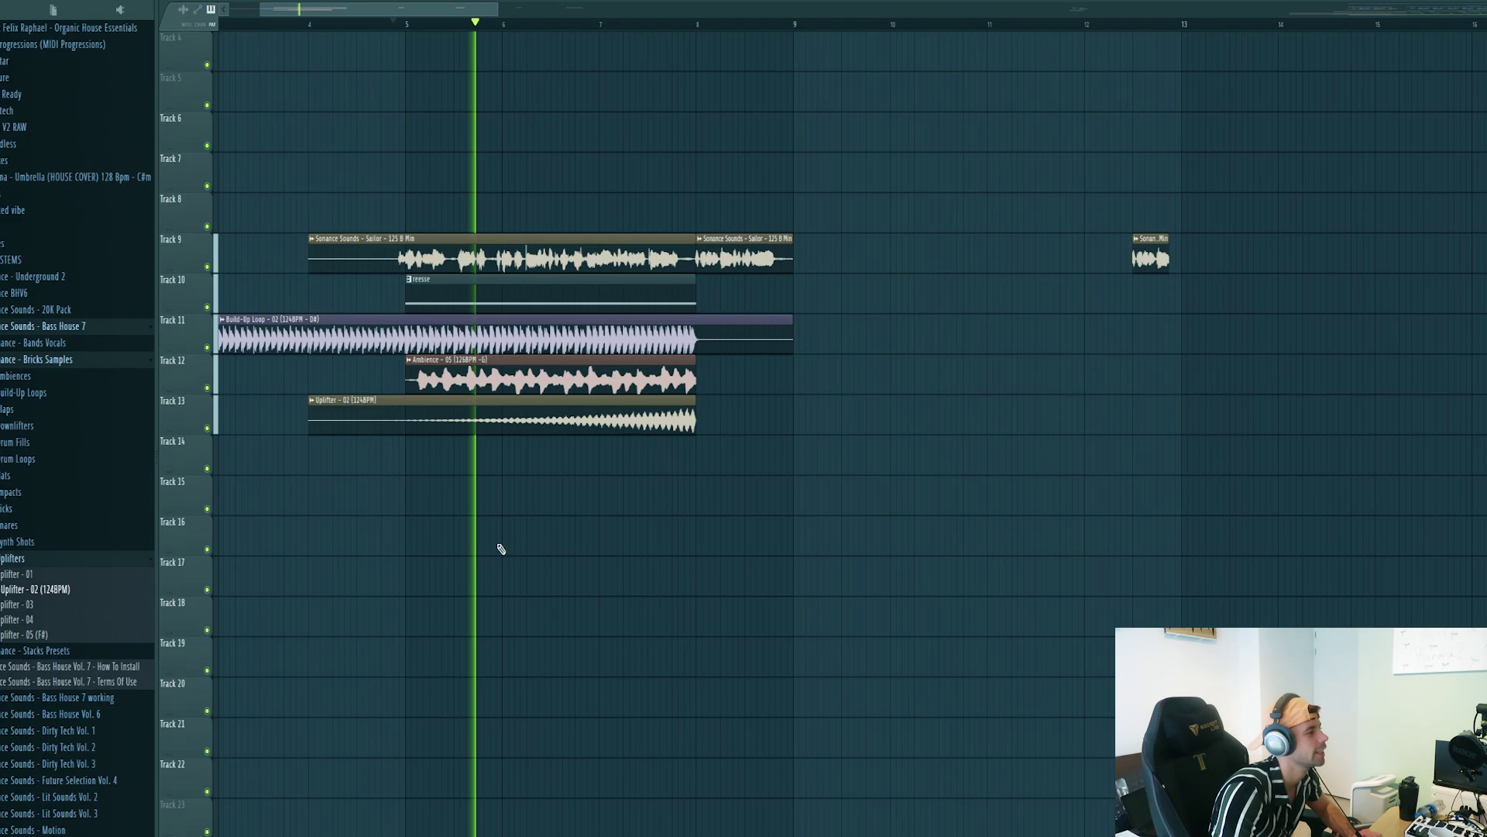
scroll(616, 500, down, 1)
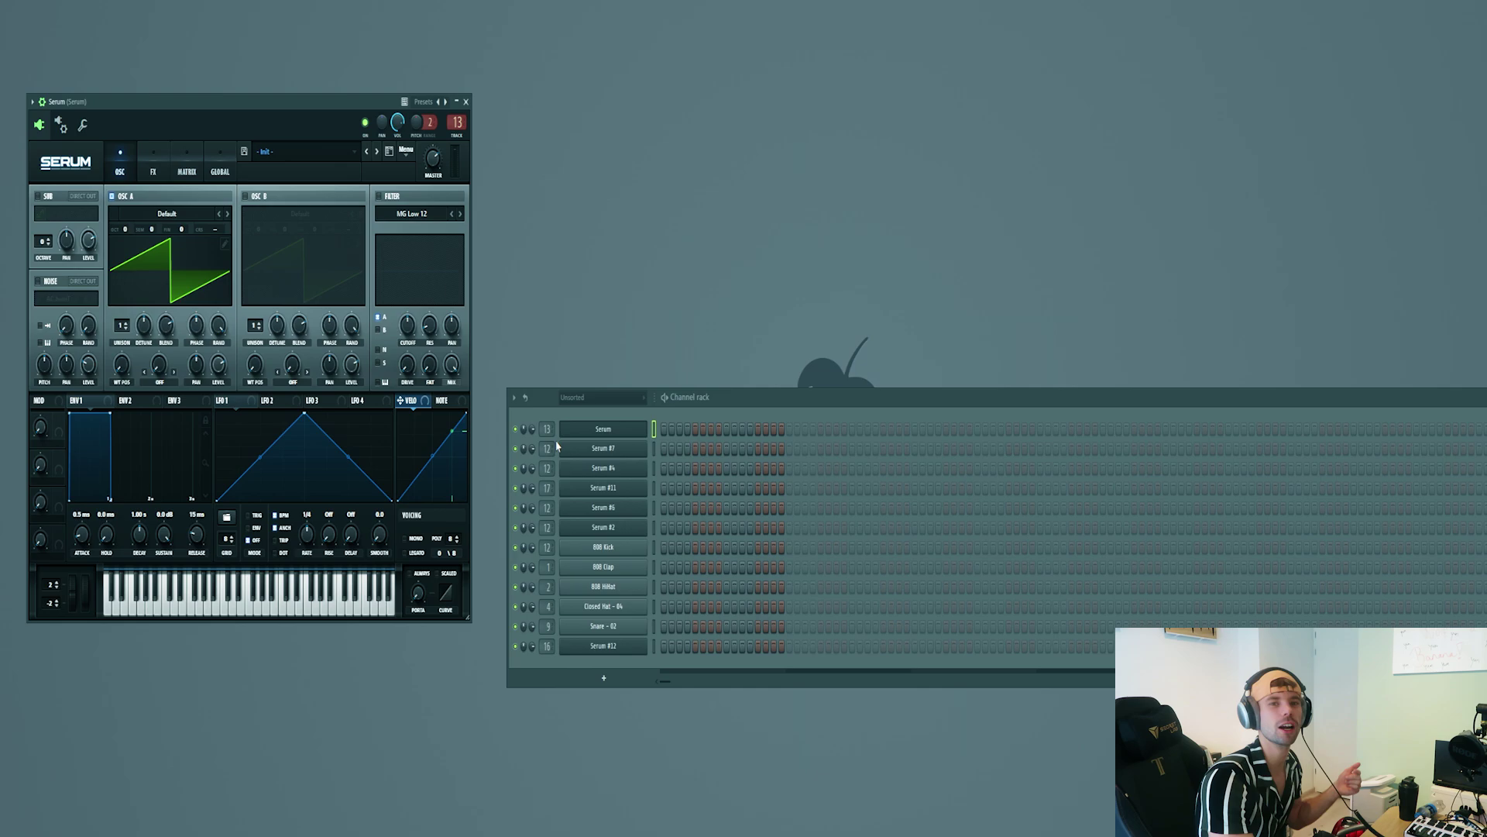
- Load the Bass - Sextasy preset from the Sonance Sounds - Bass House Vol. 7 bank into the first Serum channel
drag(182, 99, 367, 165)
click(471, 207)
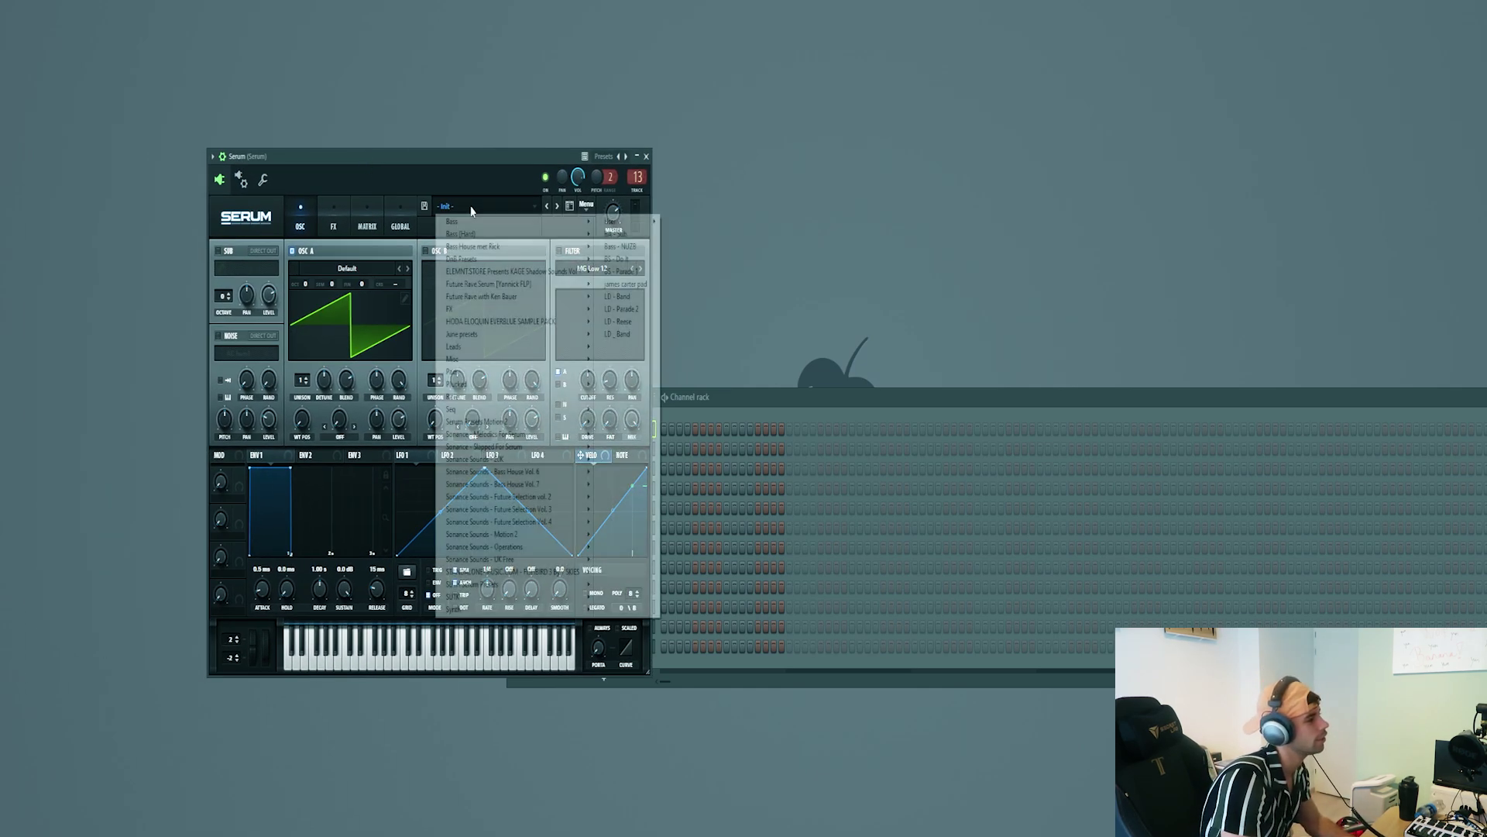
mouse_move(577, 497)
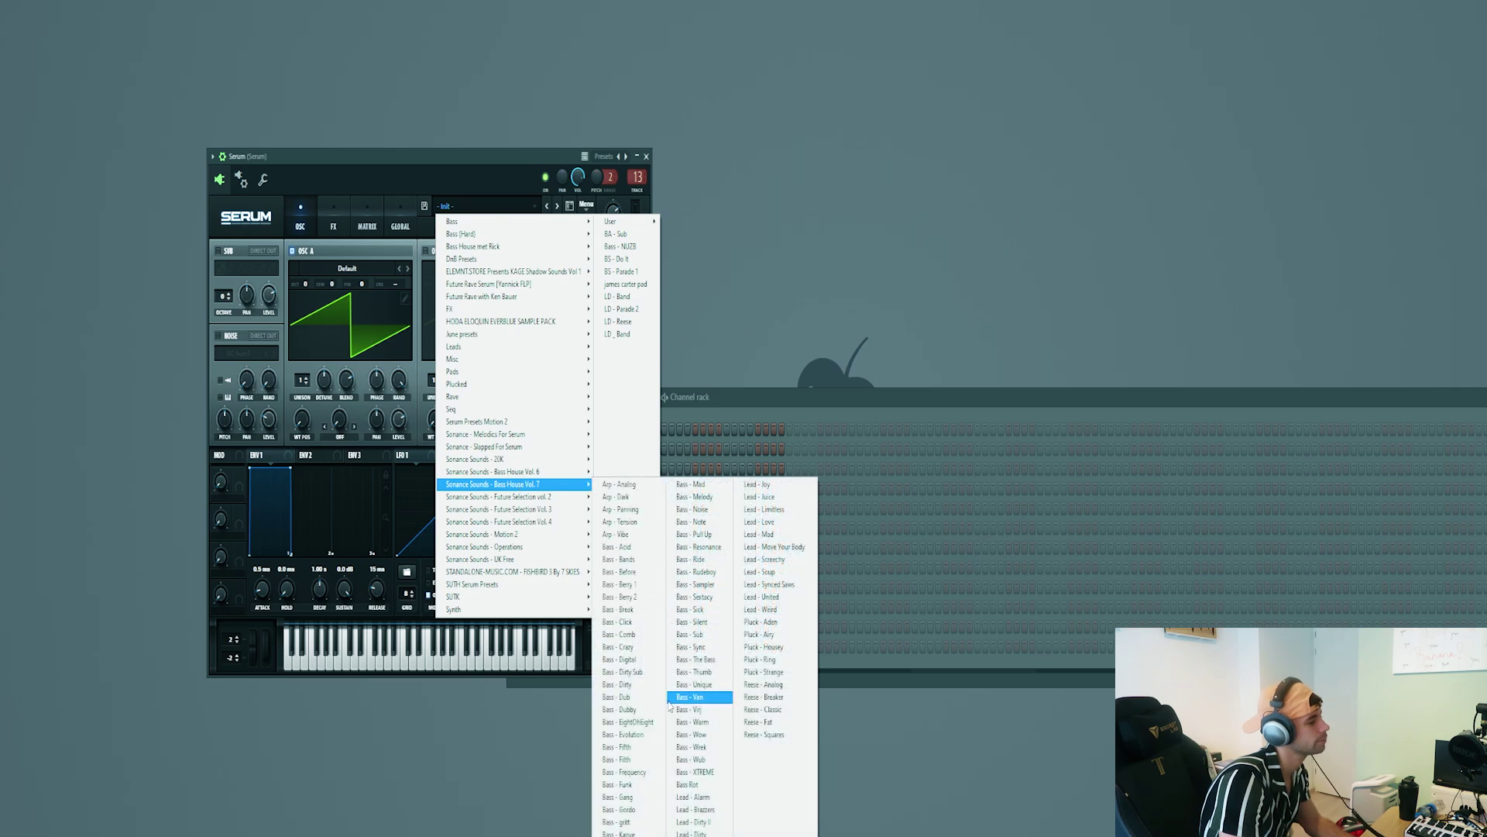
click(695, 596)
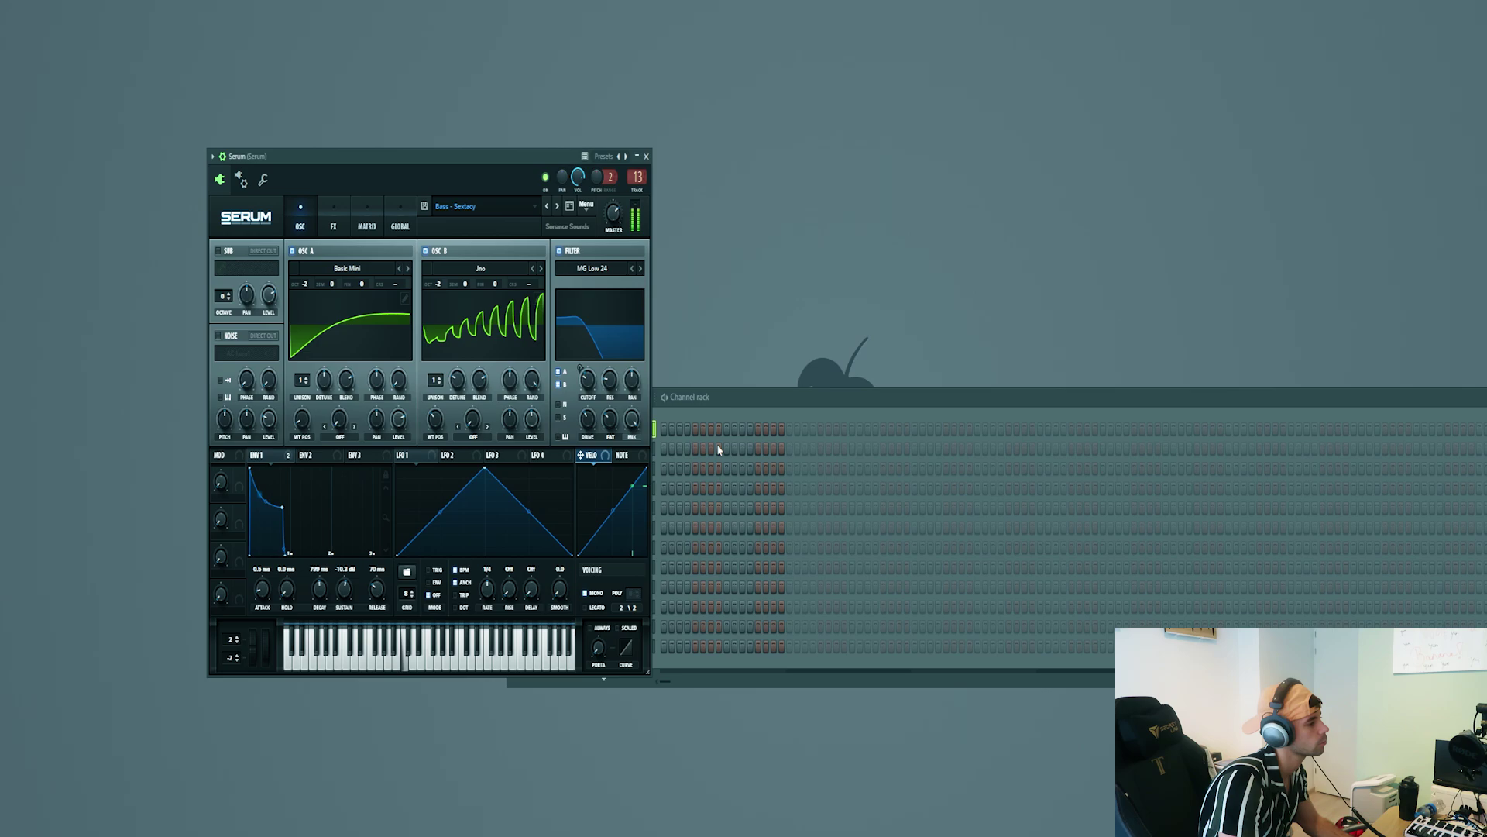
- Write a two-bar bass riff in the Serum piano roll: three E4 notes, two short F4 notes and three more E4 notes
click(731, 396)
right_click(628, 433)
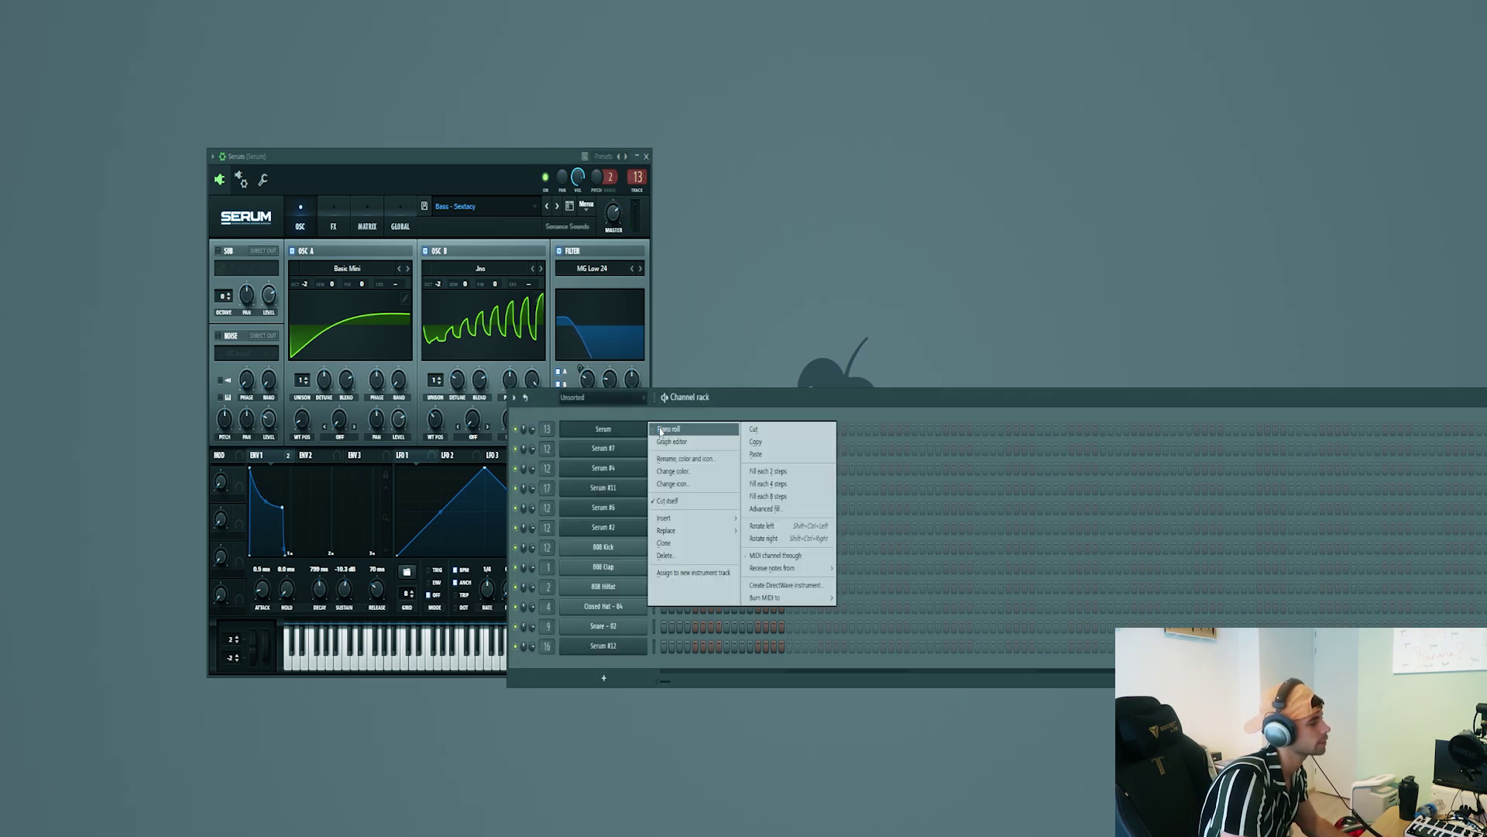
click(664, 430)
drag(62, 423, 4, 455)
key(ctrl+Up)
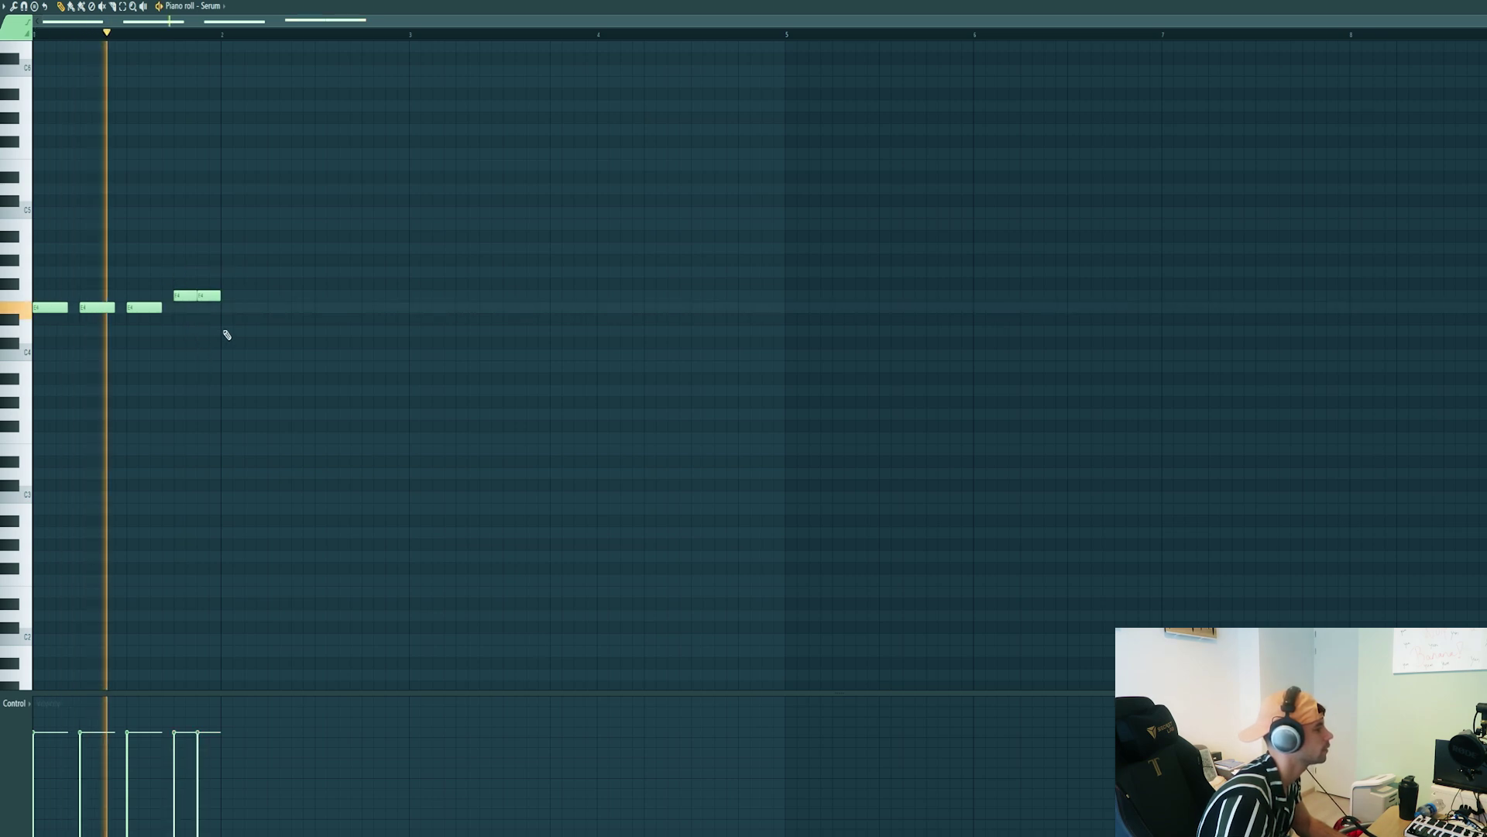
key(space)
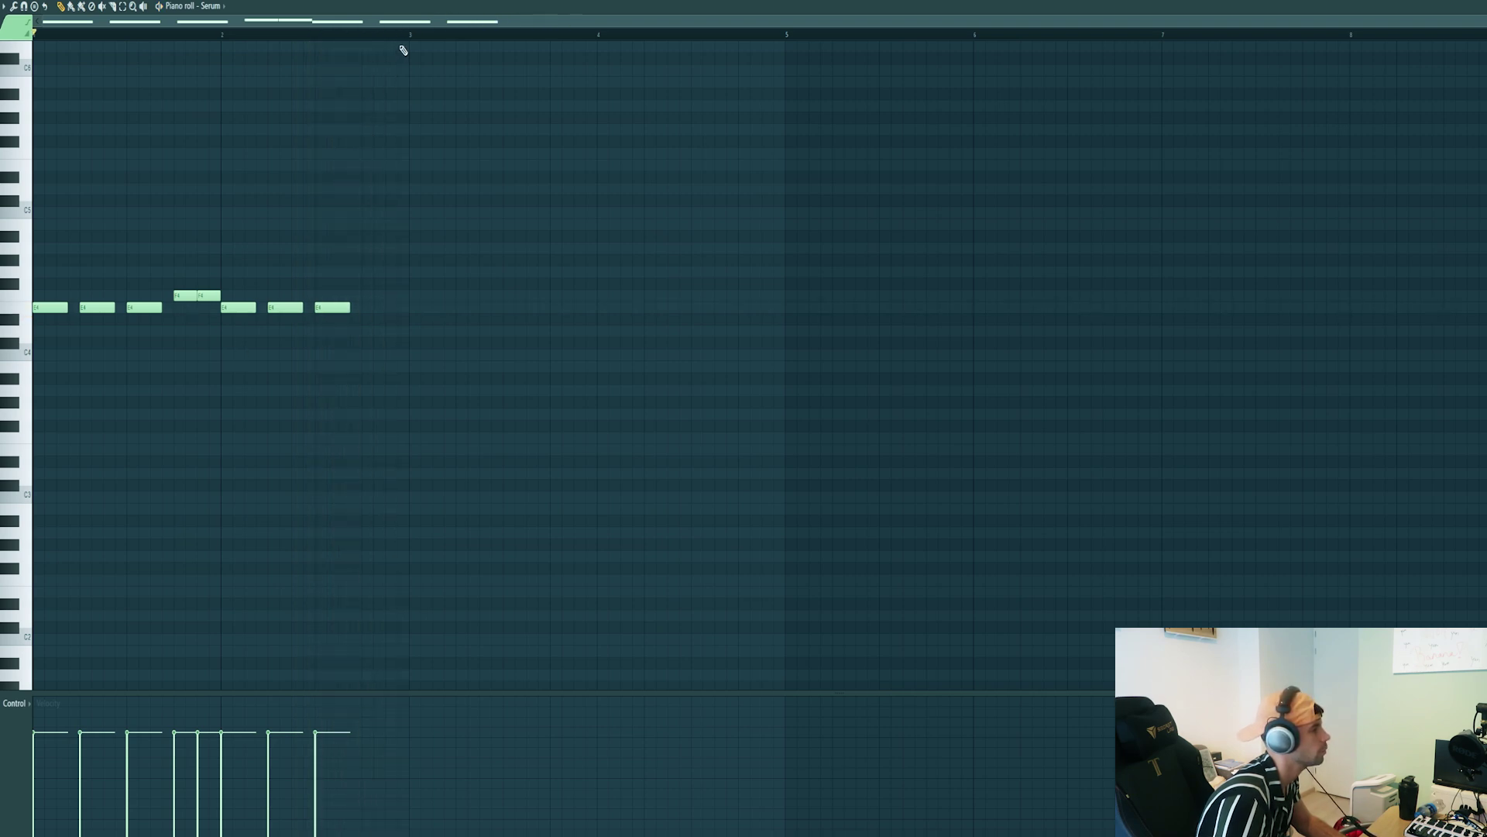
- Copy the first bar's five bass notes to bar 3, extend the time selection to bar 5 and deselect the notes
drag(409, 36, 3, 144)
drag(58, 308, 412, 316)
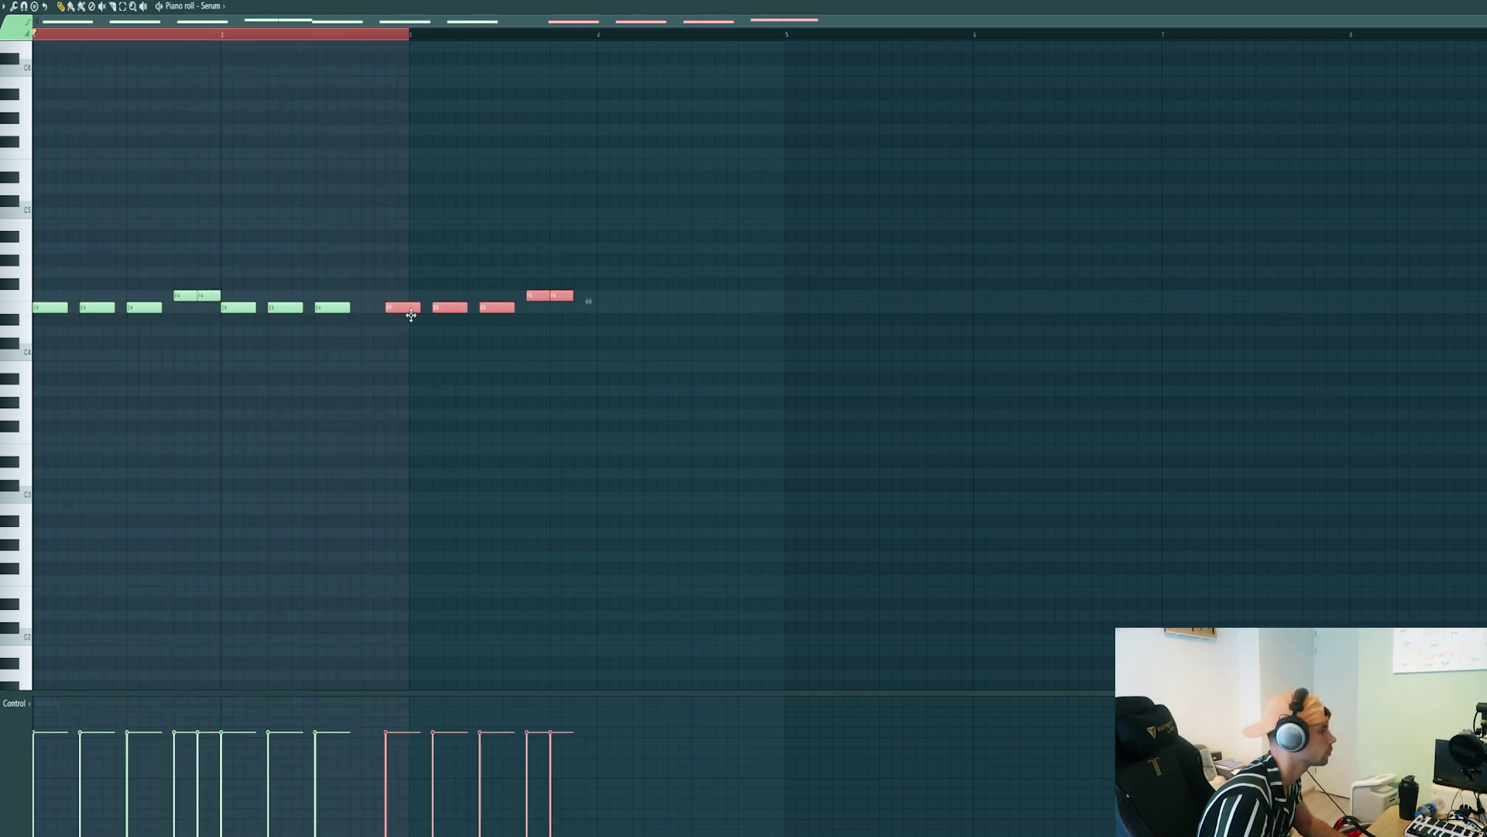
ctrl+click(783, 35)
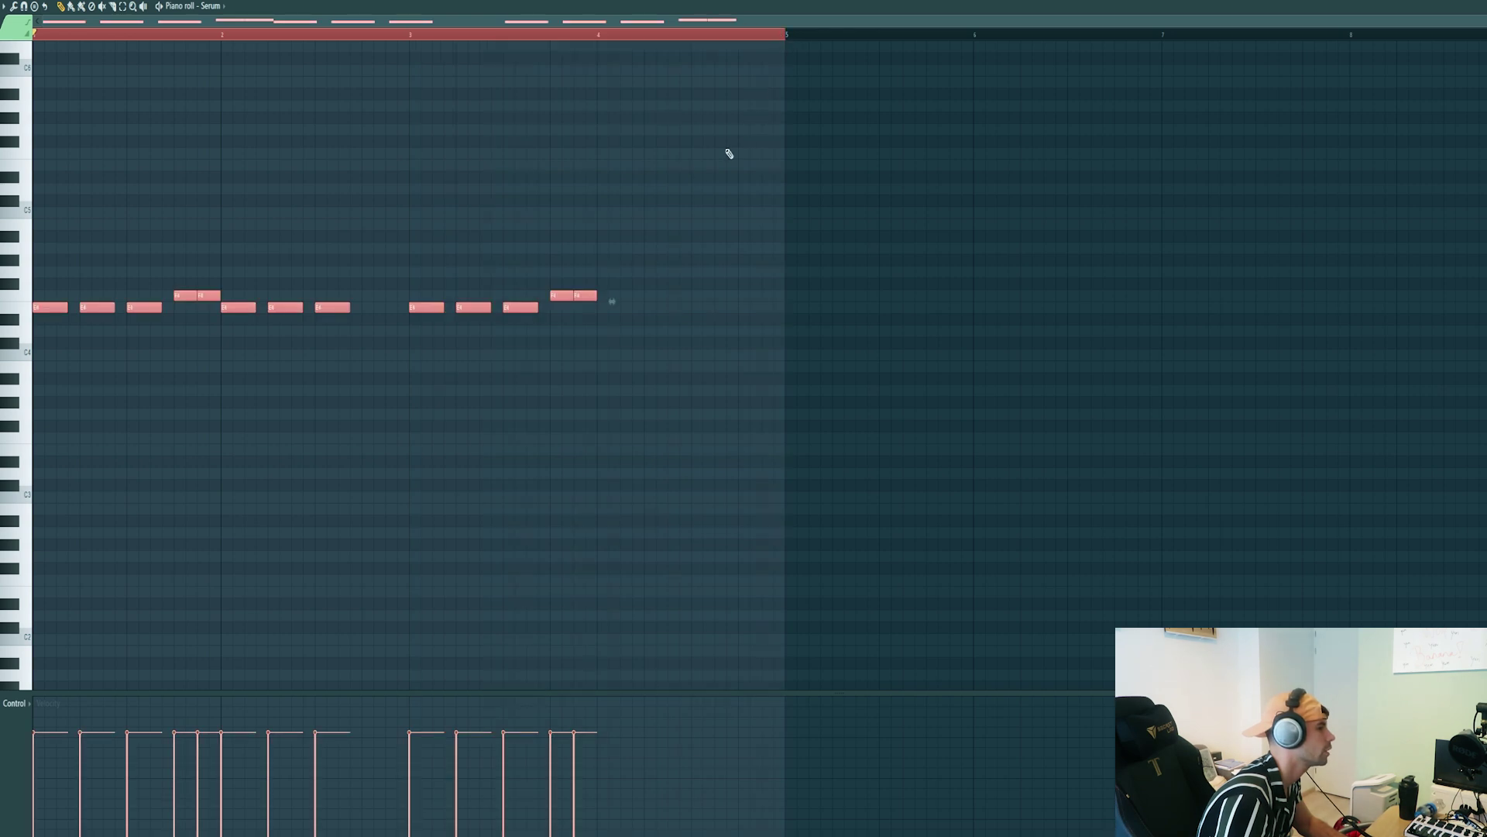
key(ctrl+d)
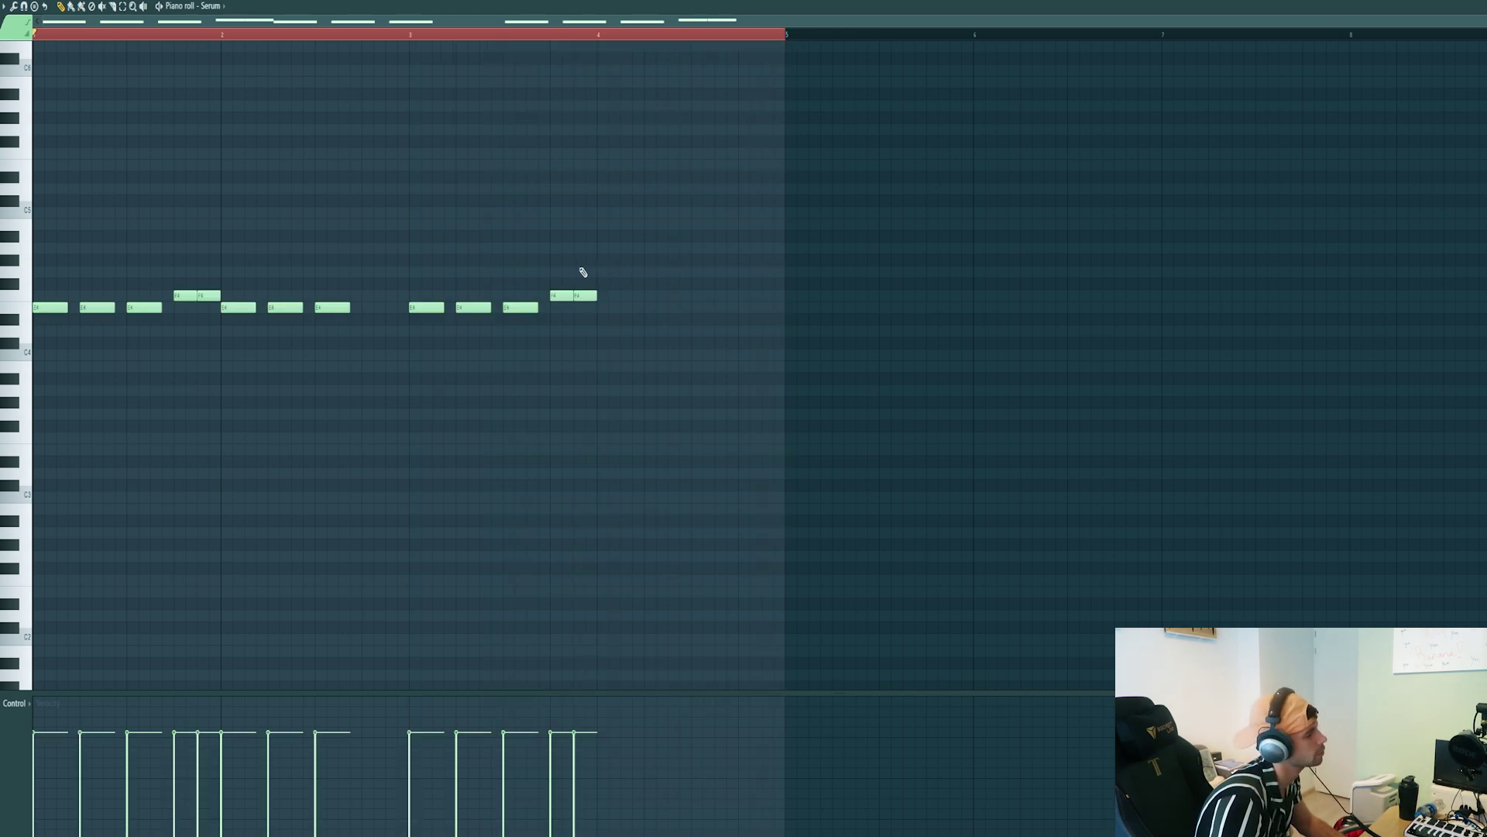
- Copy the last F4 pair up to A4 at bar 4, add a third A4 note and lengthen it slightly
drag(626, 286, 561, 297)
key(space)
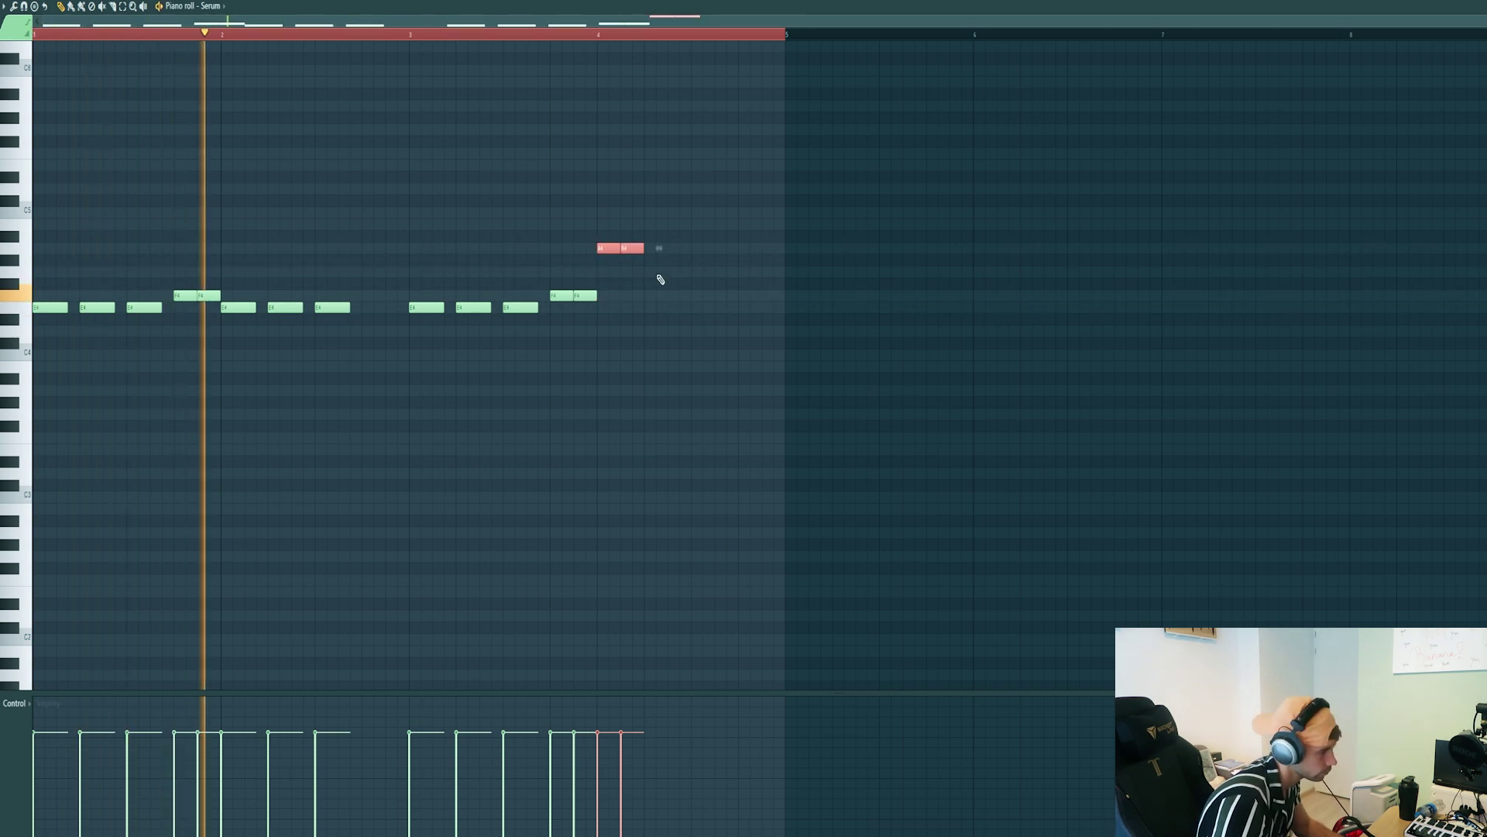
key(ctrl+d)
click(653, 247)
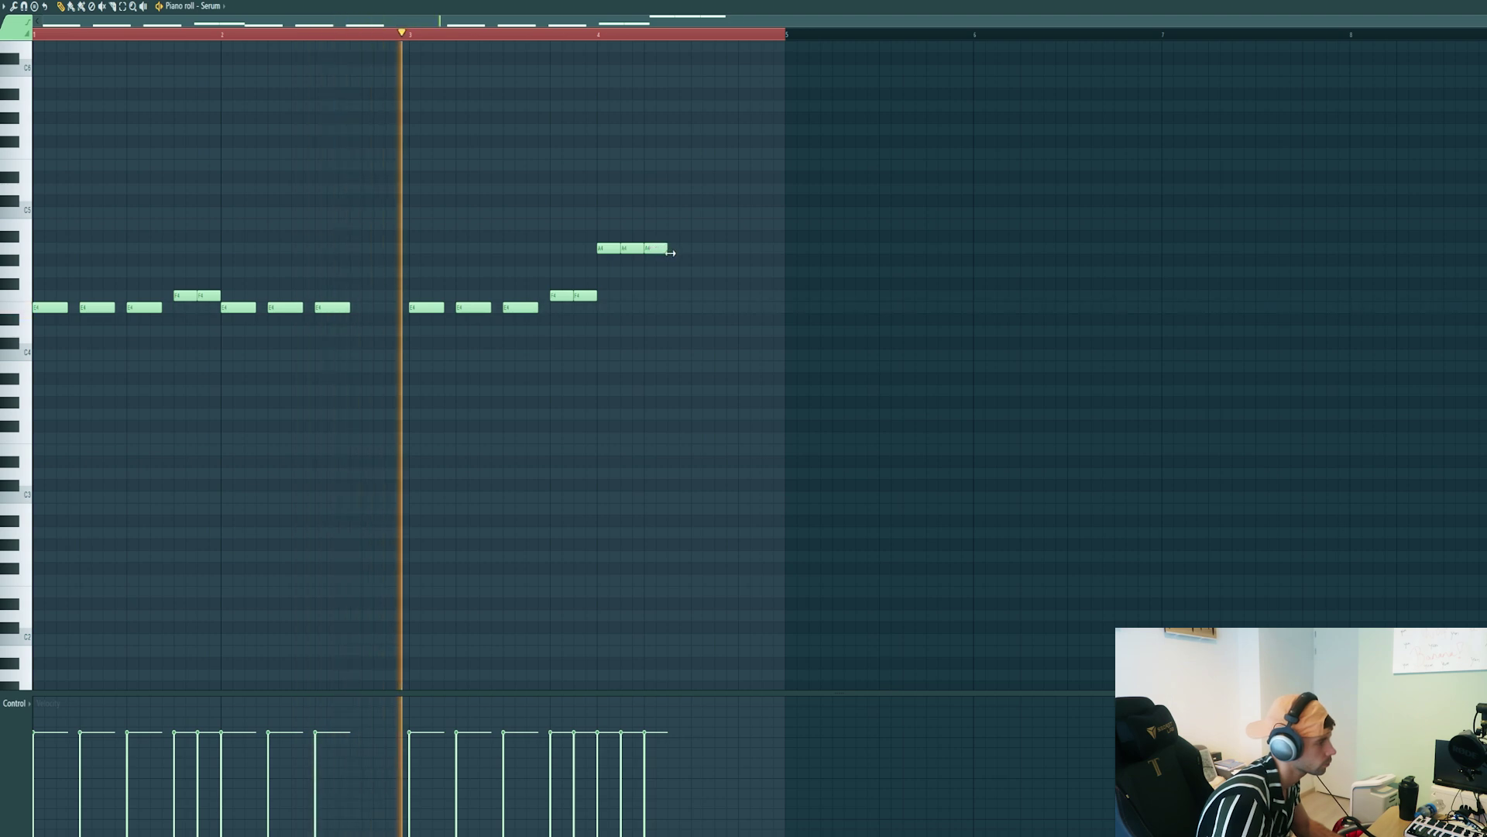
drag(665, 248, 678, 248)
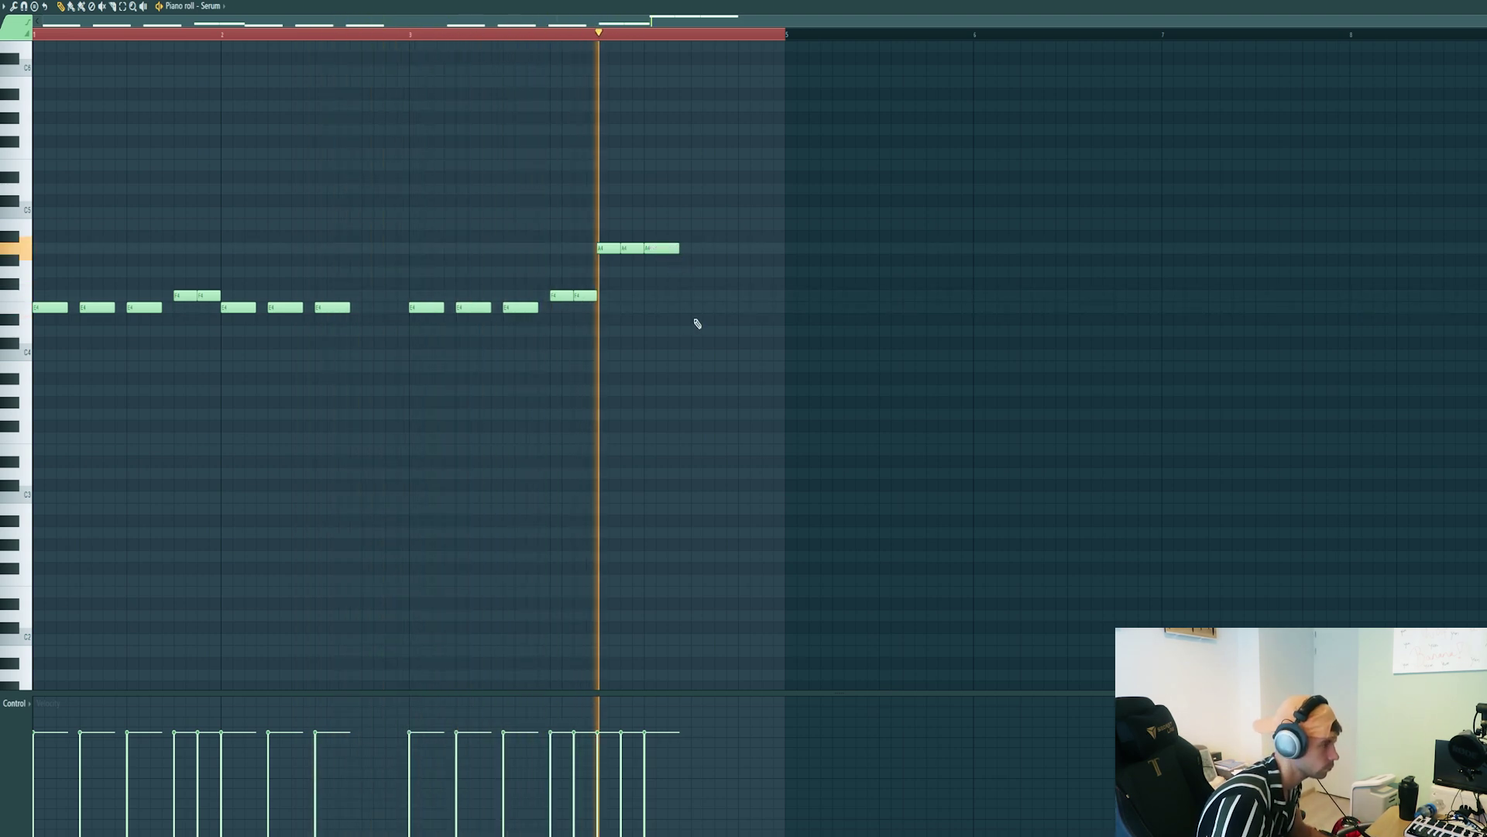
- Finish bar 4 of the bassline with an F4 note followed by an E4 note, and audition the loop
click(693, 296)
click(739, 307)
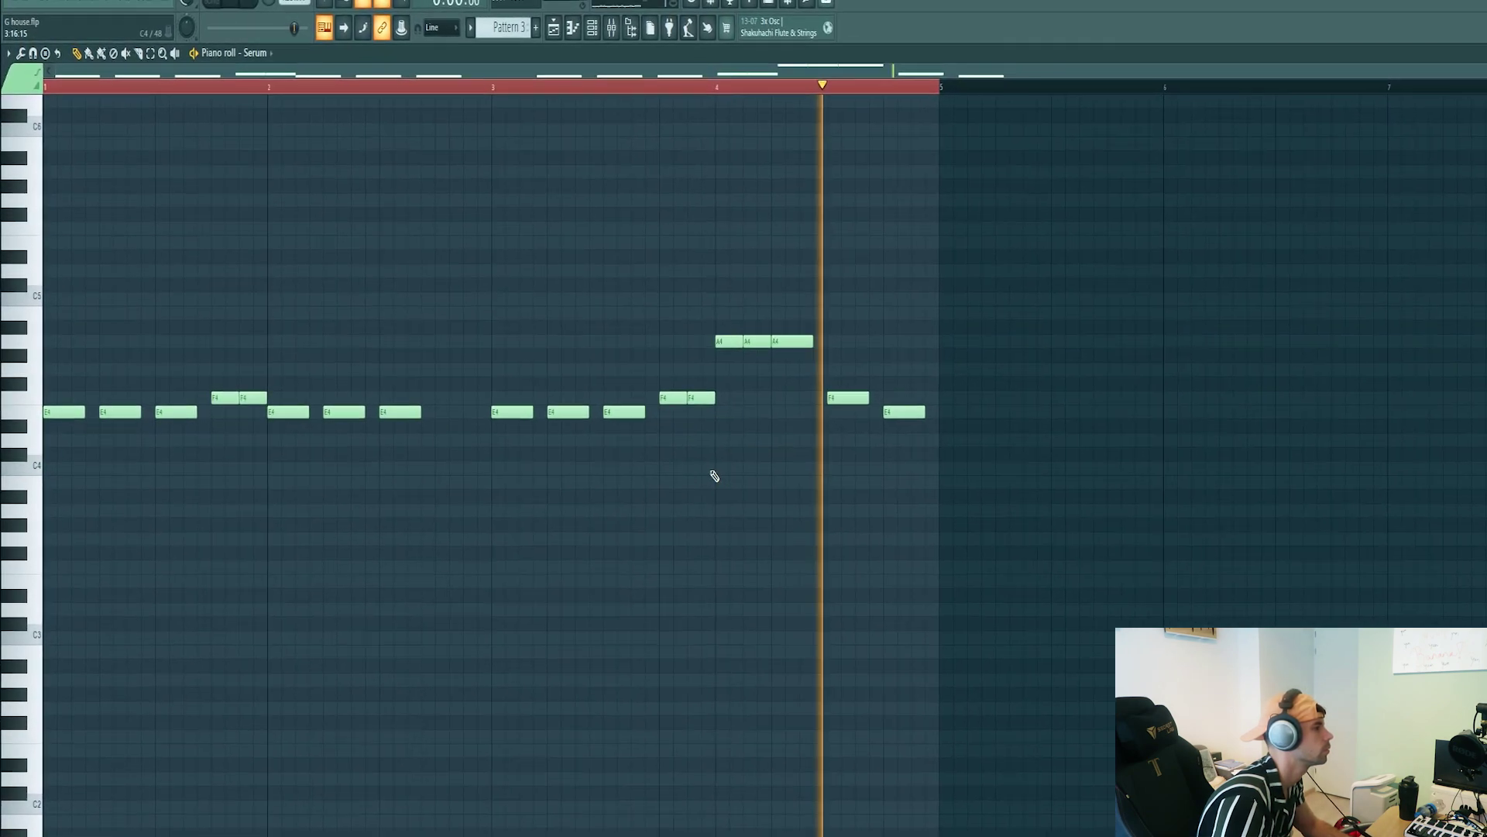
key(space)
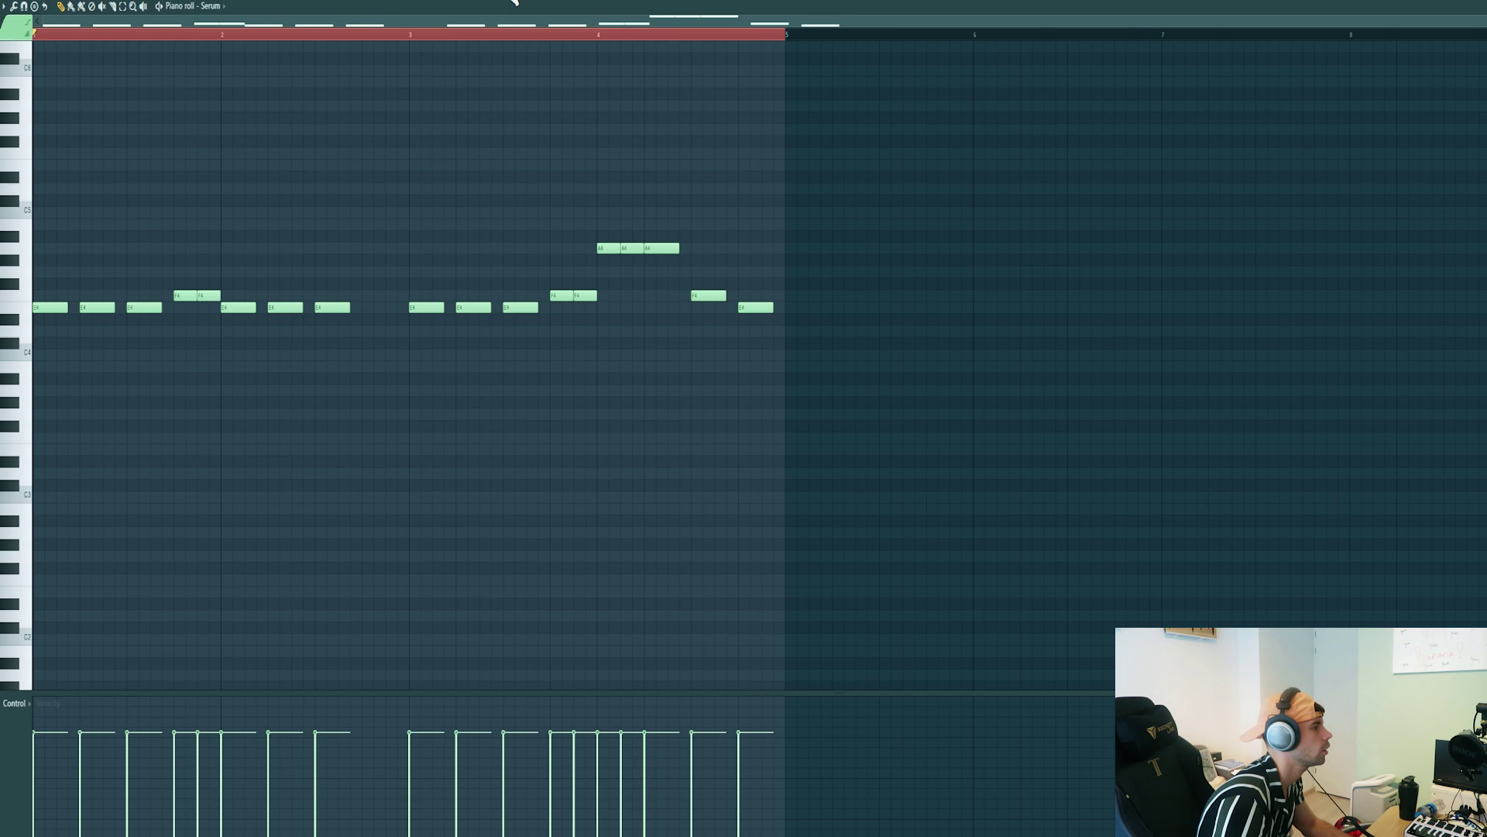
- Examine the Kickstart sidechain plugin on the Serum mixer track while playing the bassline
click(513, 2)
click(1242, 491)
drag(229, 171, 345, 293)
key(space)
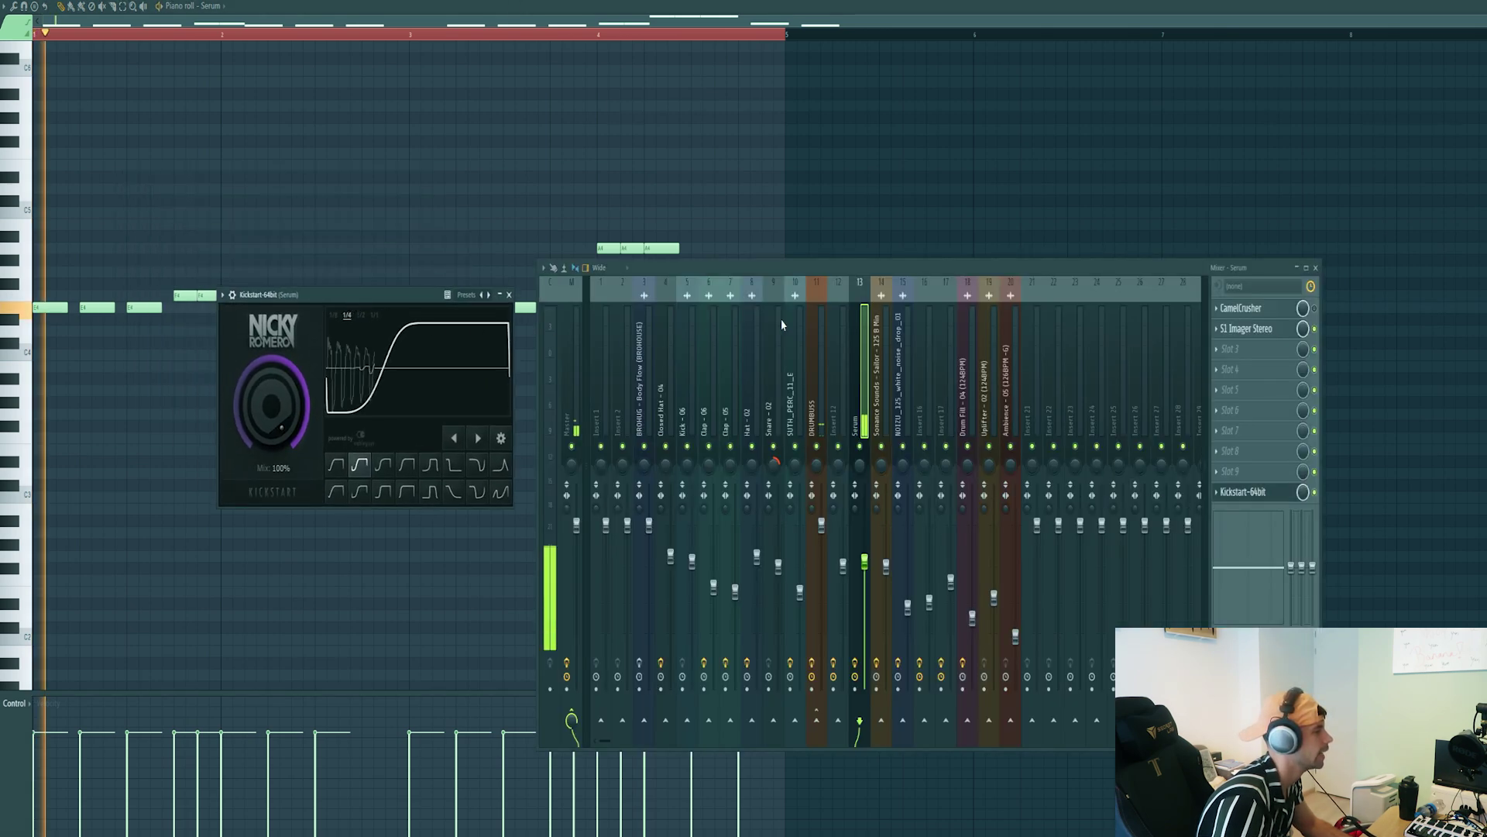
click(1315, 268)
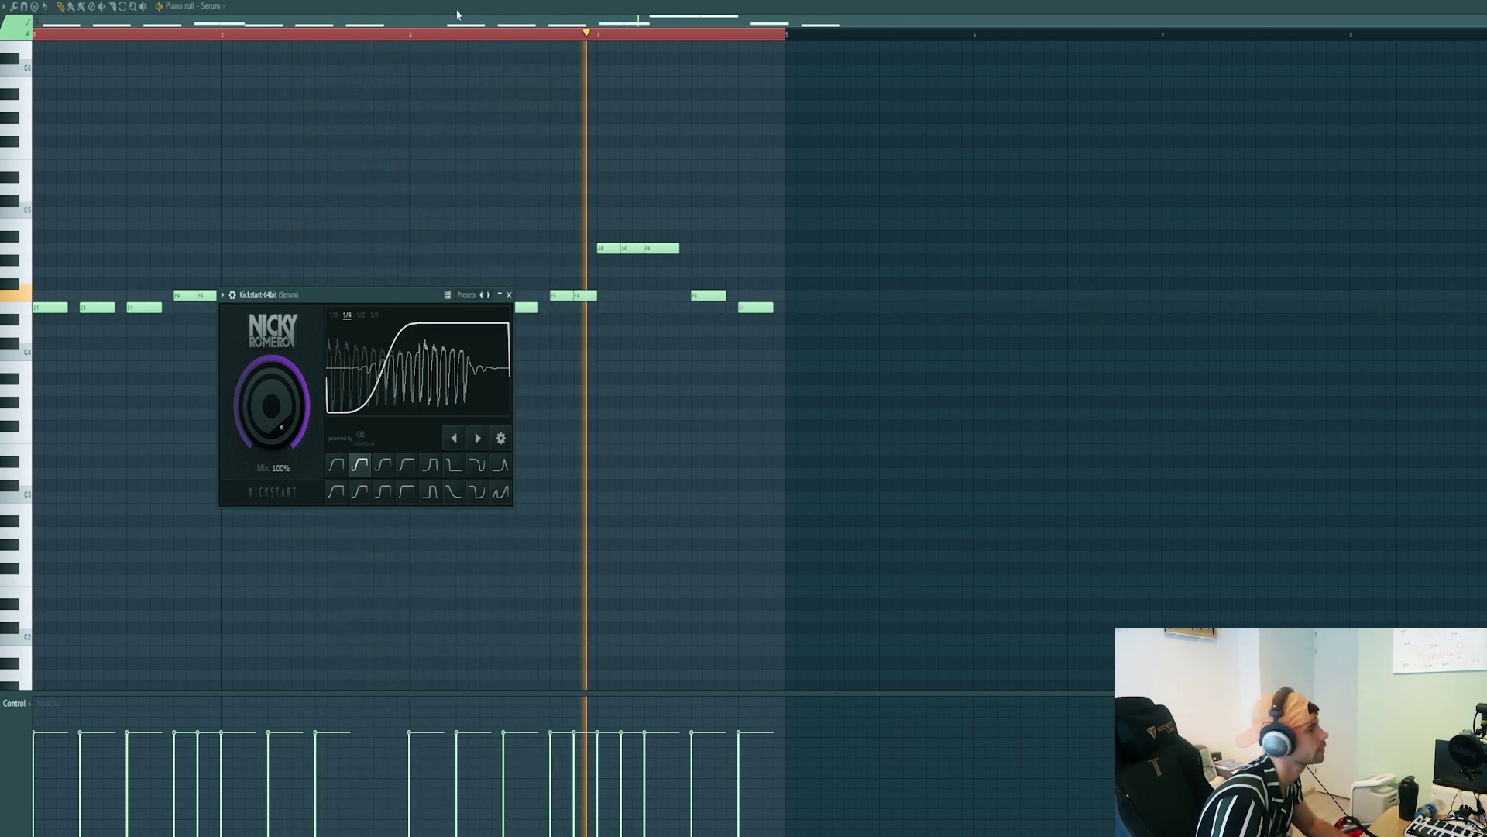
key(space)
- Load the Bass - Ride preset from the Sonance Sounds - Bass House Vol. 7 bank into Serum #2
key(F6)
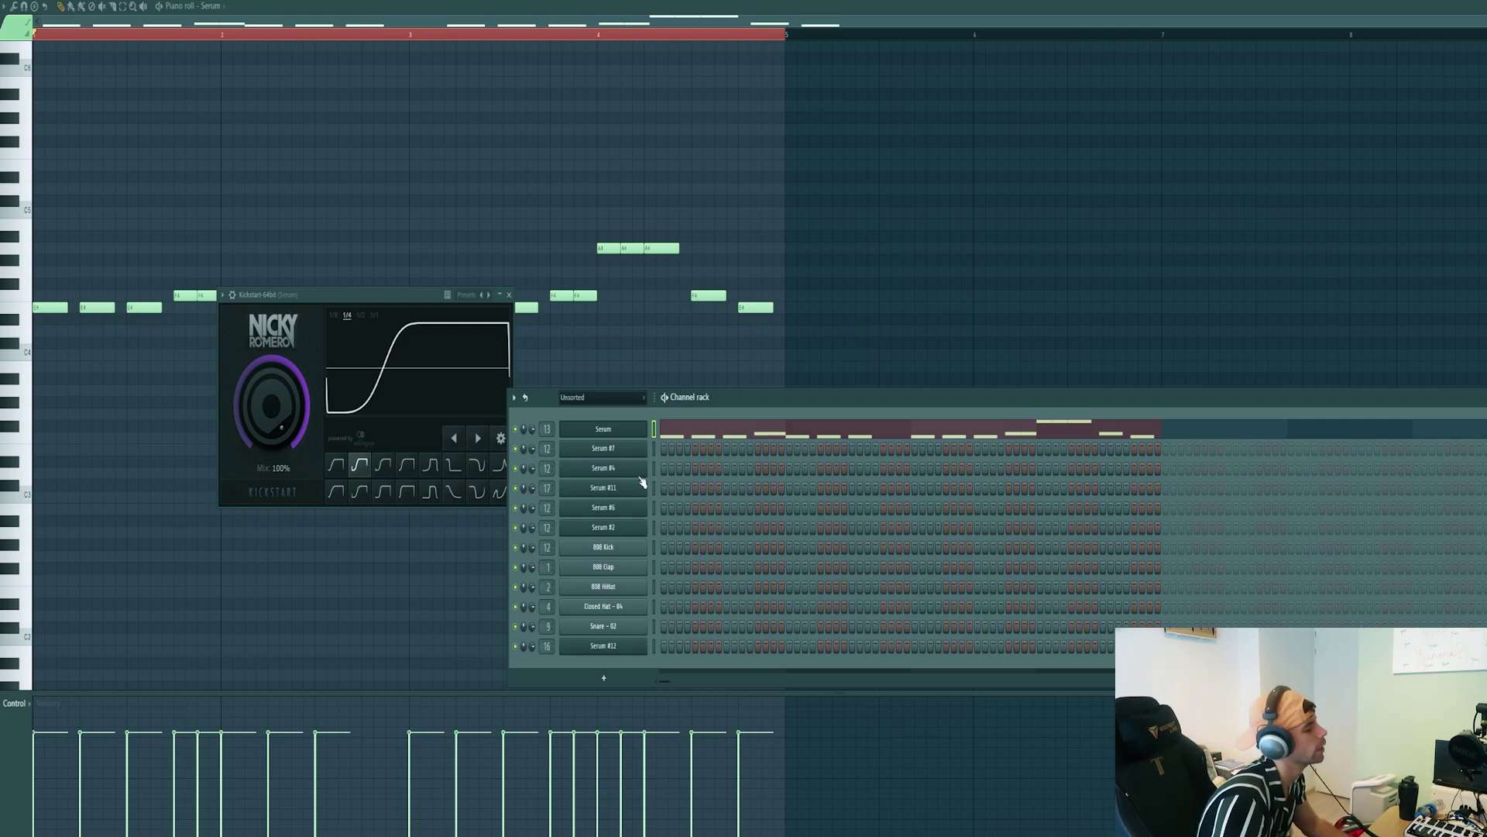
click(608, 527)
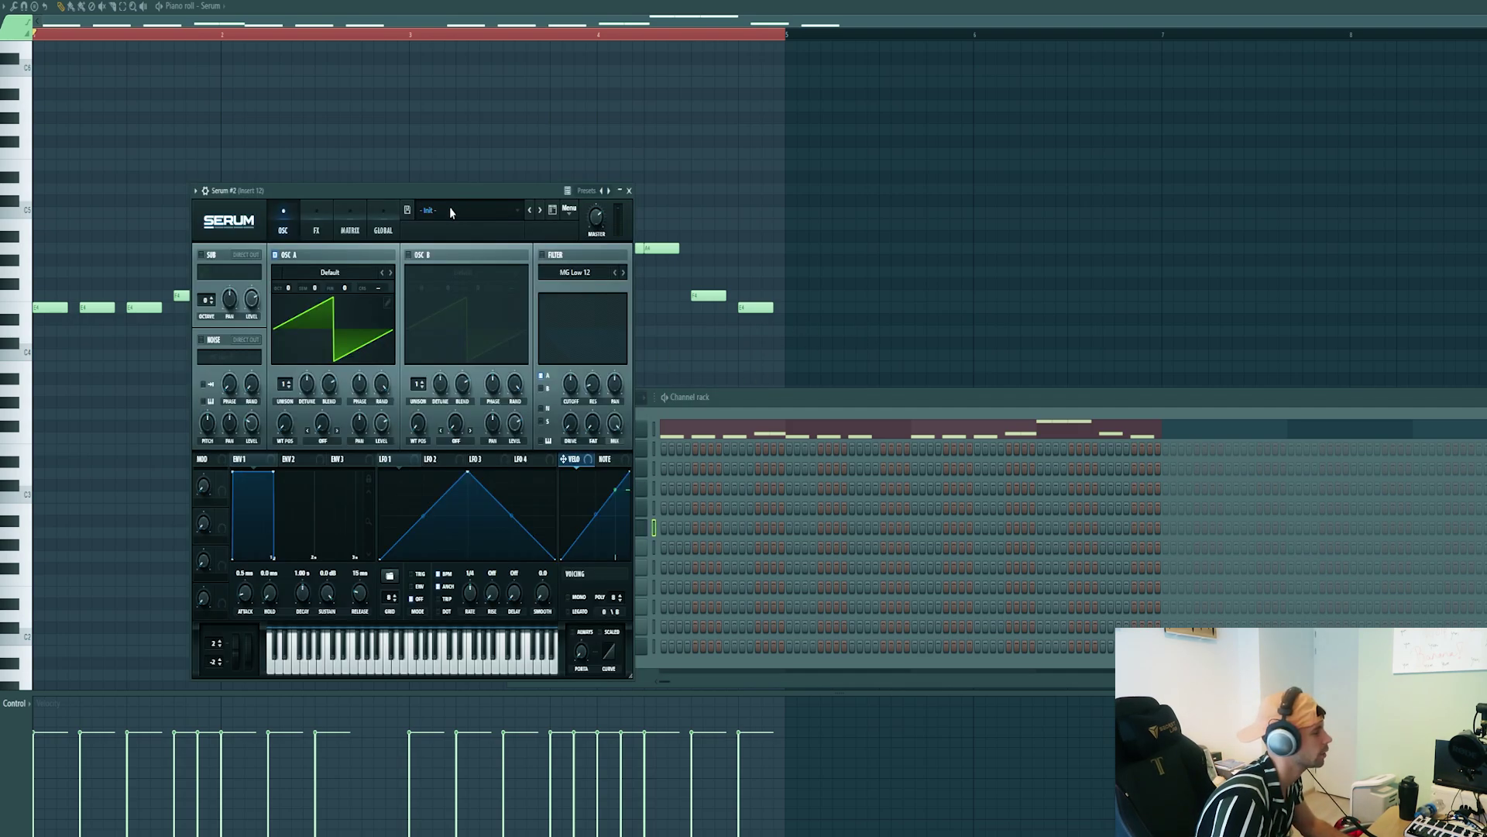
click(449, 209)
mouse_move(519, 490)
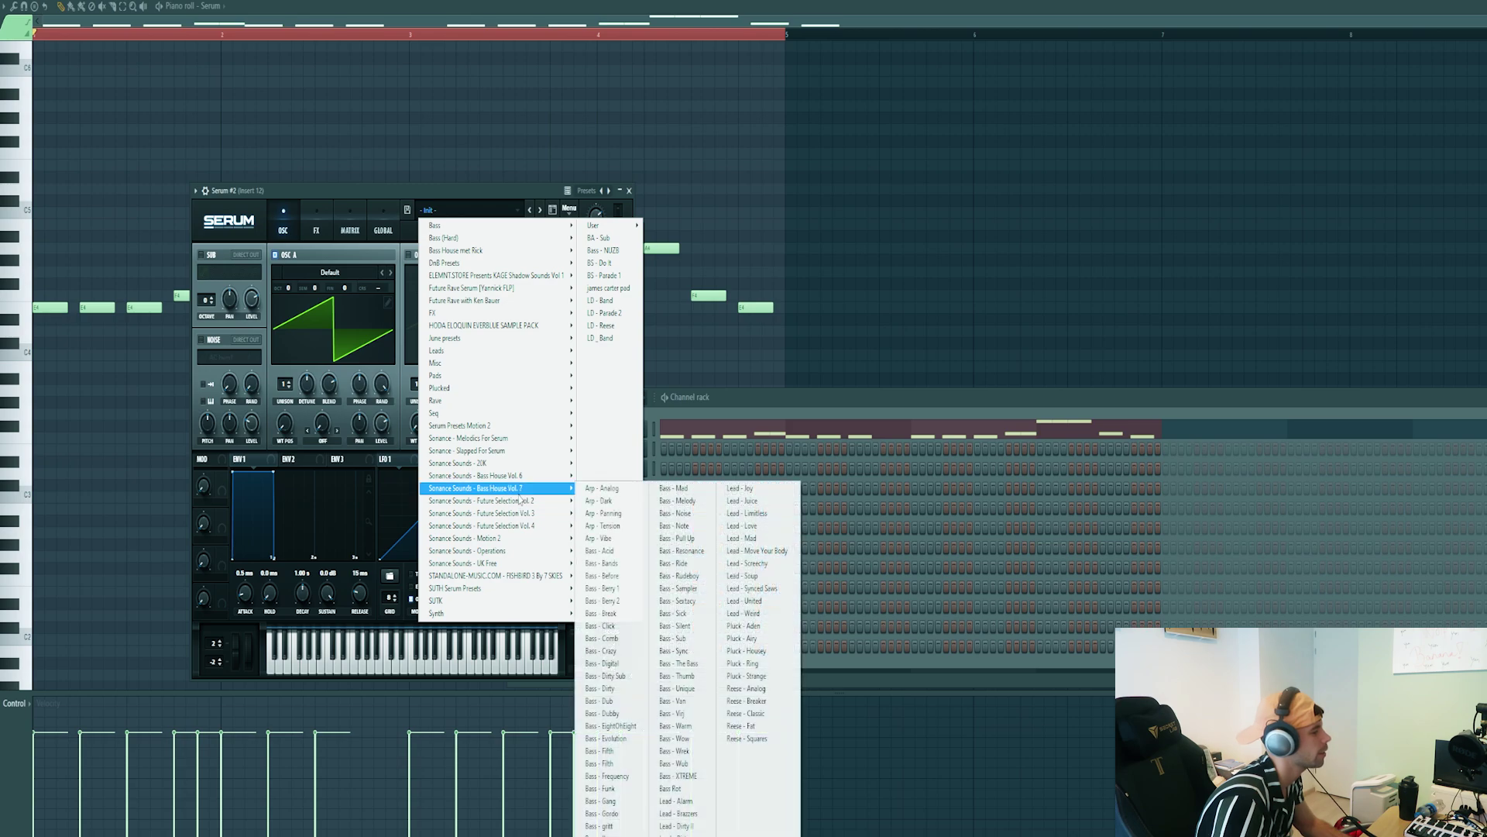
click(687, 564)
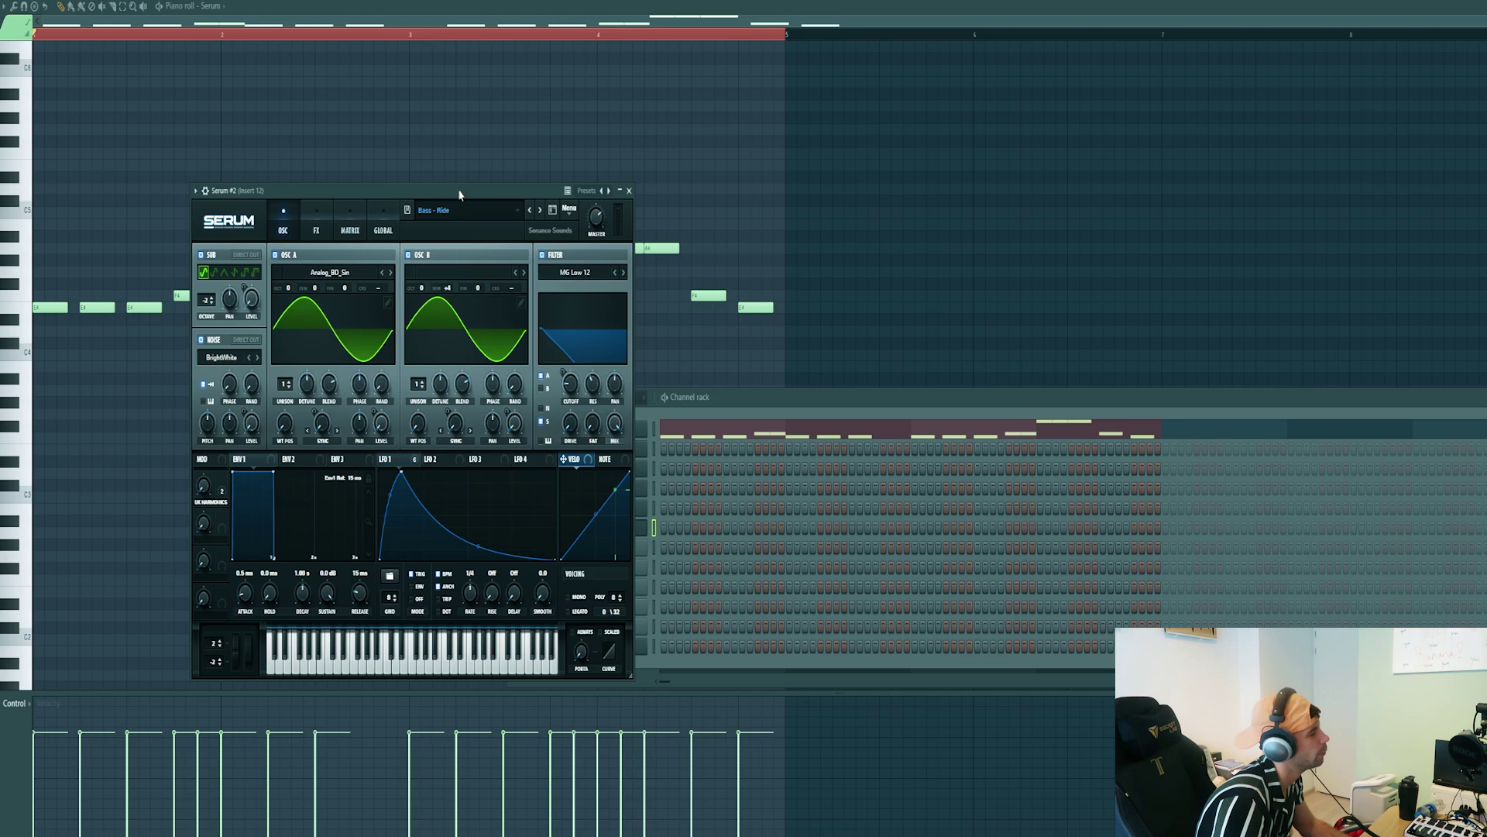
drag(460, 193, 508, 172)
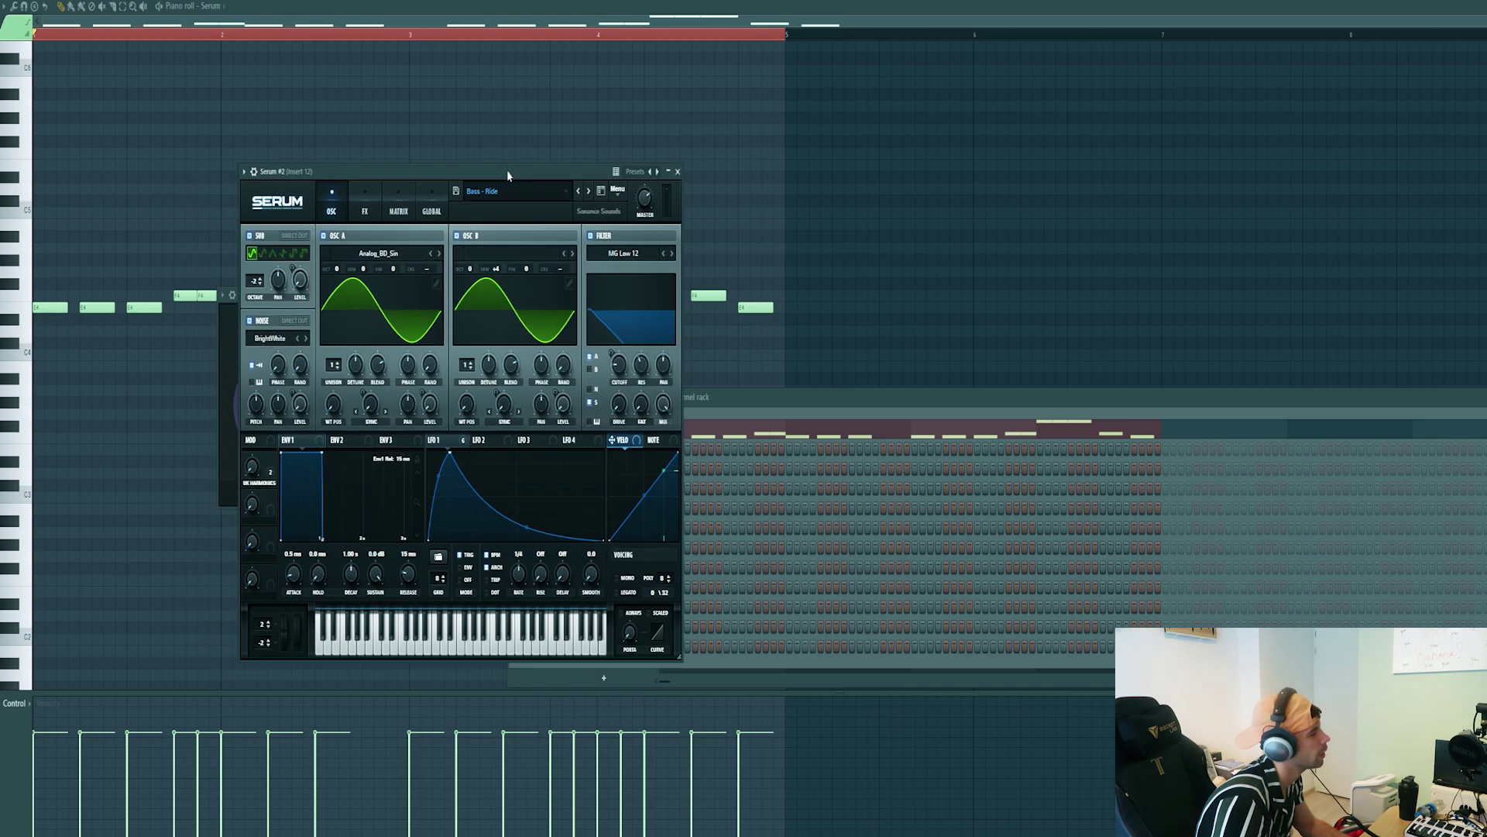
- Paste the Serum bassline notes into the Serum #2 channel to layer the bass
click(741, 399)
click(654, 528)
key(ctrl+v)
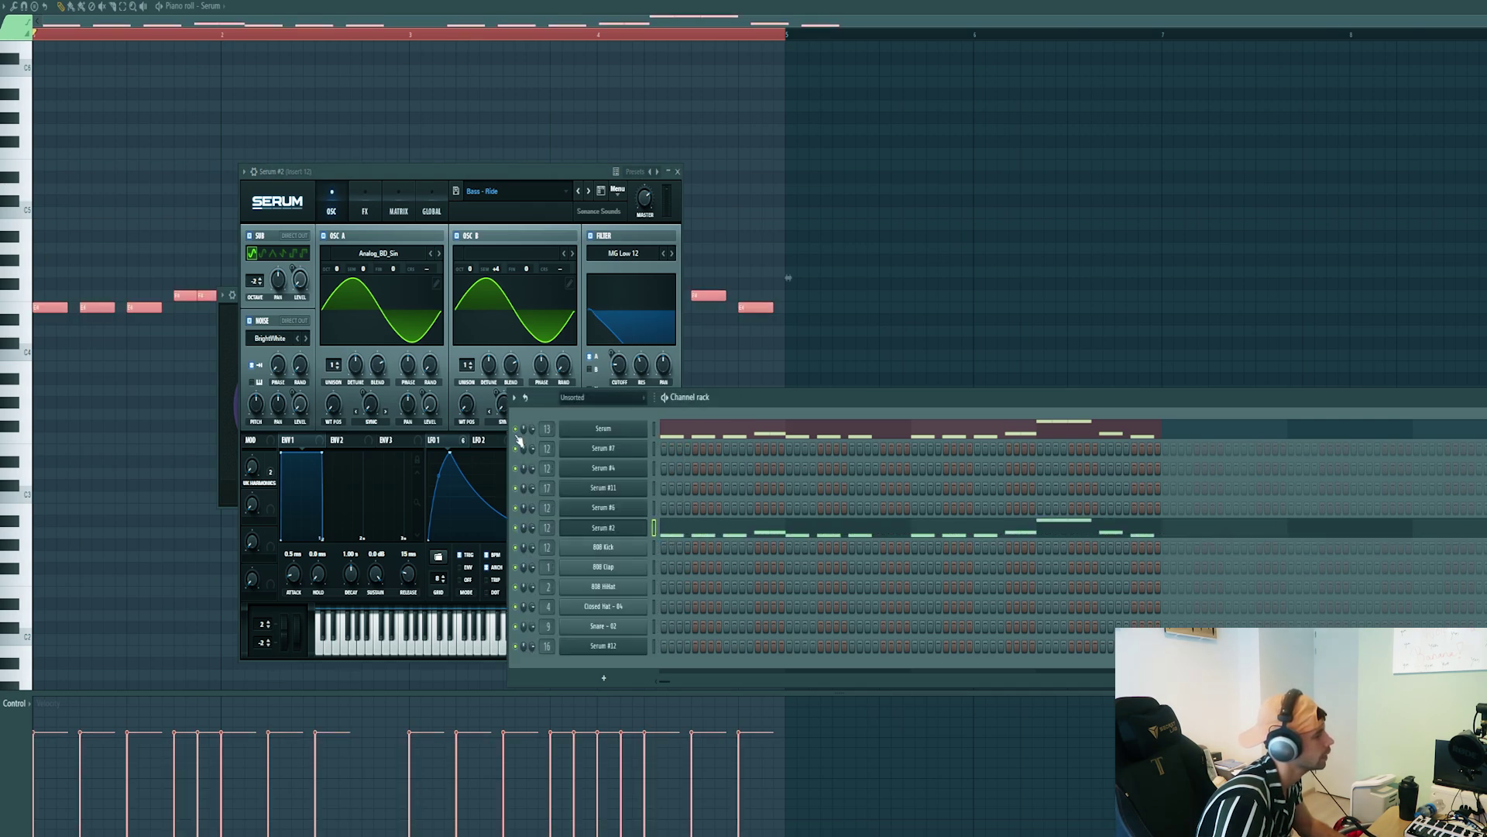
- Examine the CamelCrusher, FabFilter Pro-Q 3, FabFilter Pro-R, H-Delay Stereo and Kickstart effects on mixer Insert 12 while the bassline plays
key(space)
key(F9)
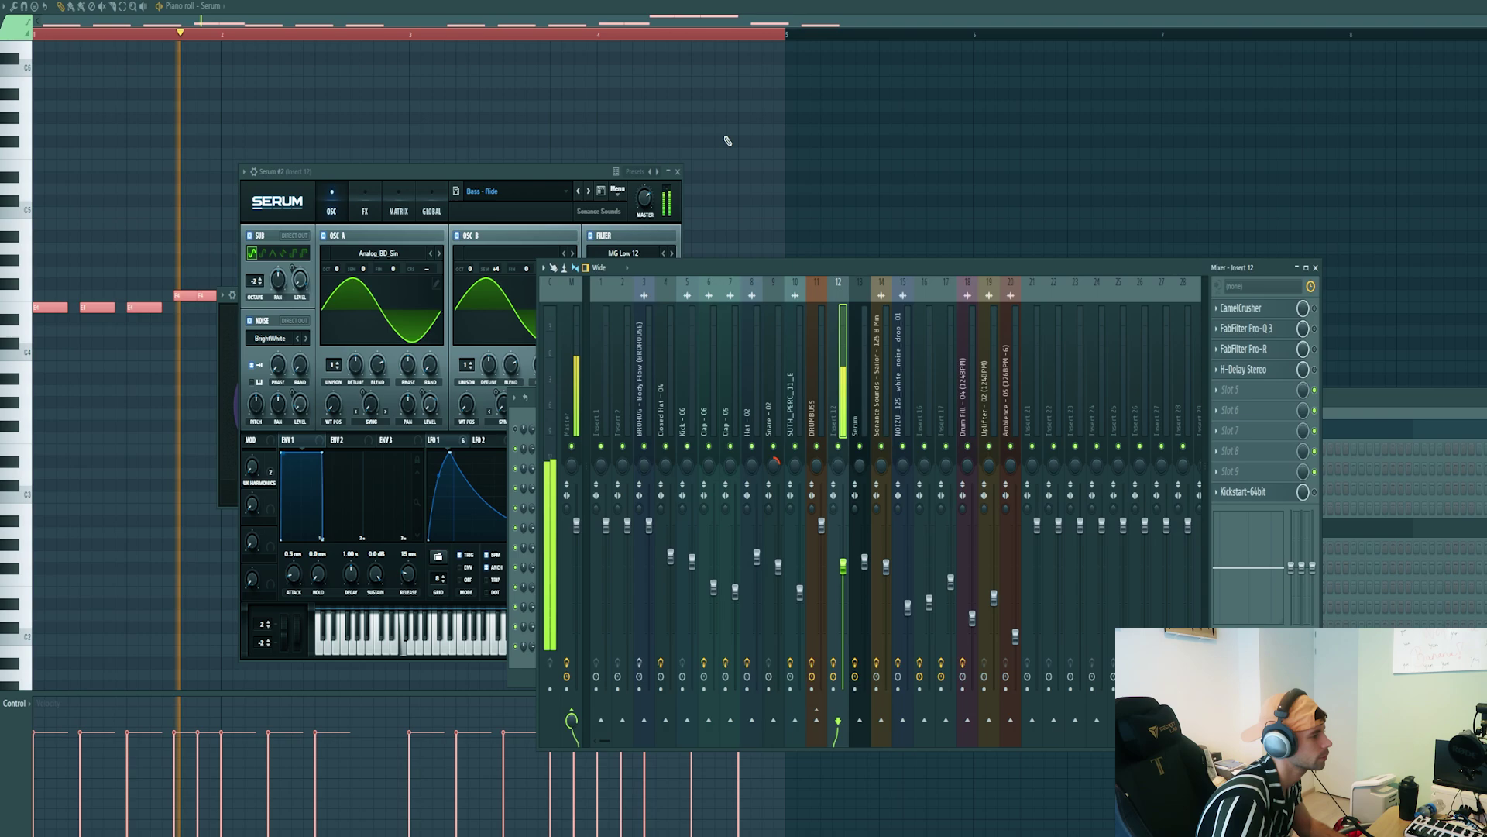
click(1286, 309)
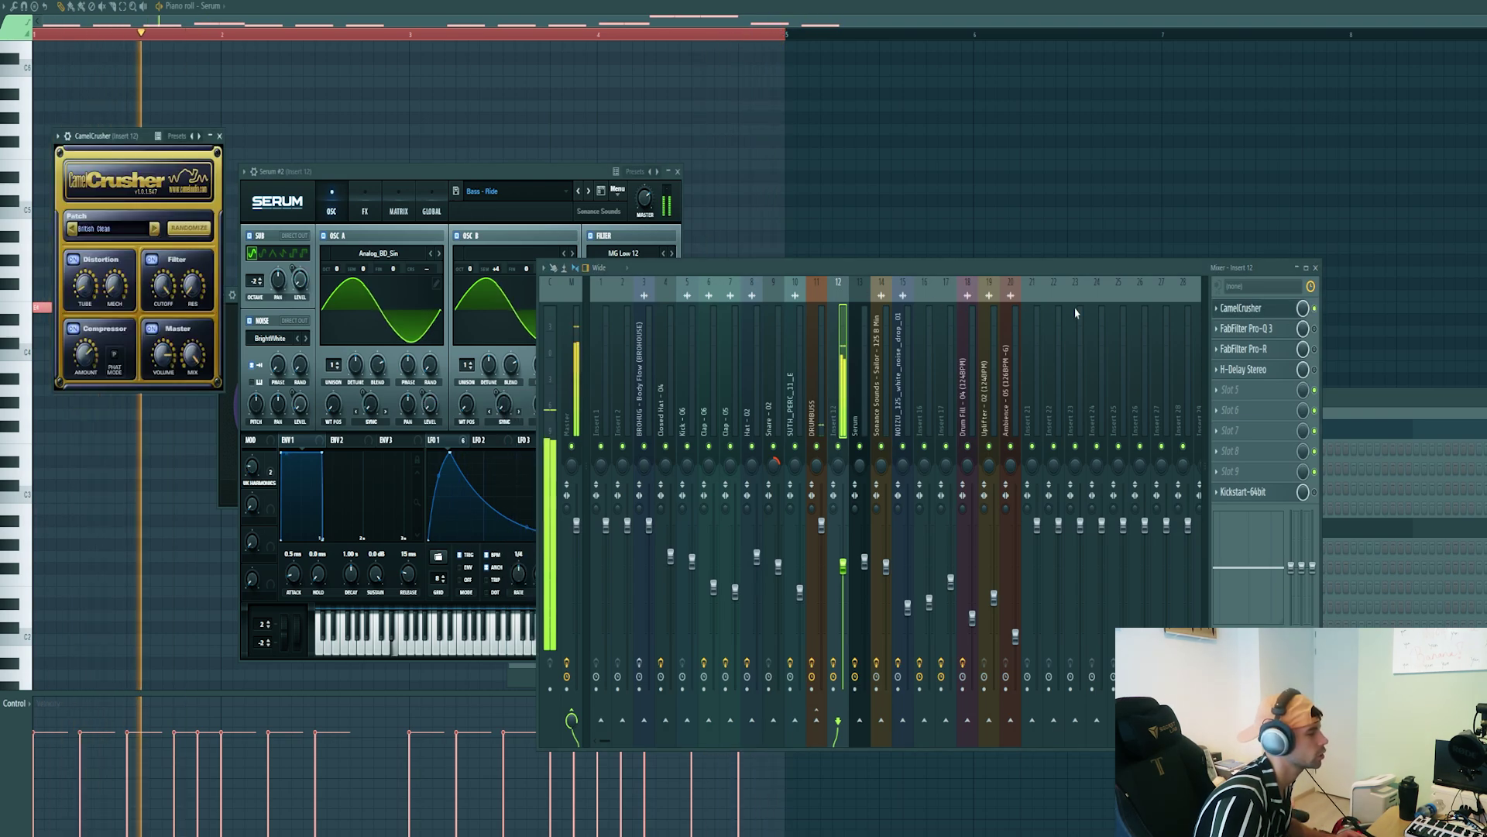
click(1270, 328)
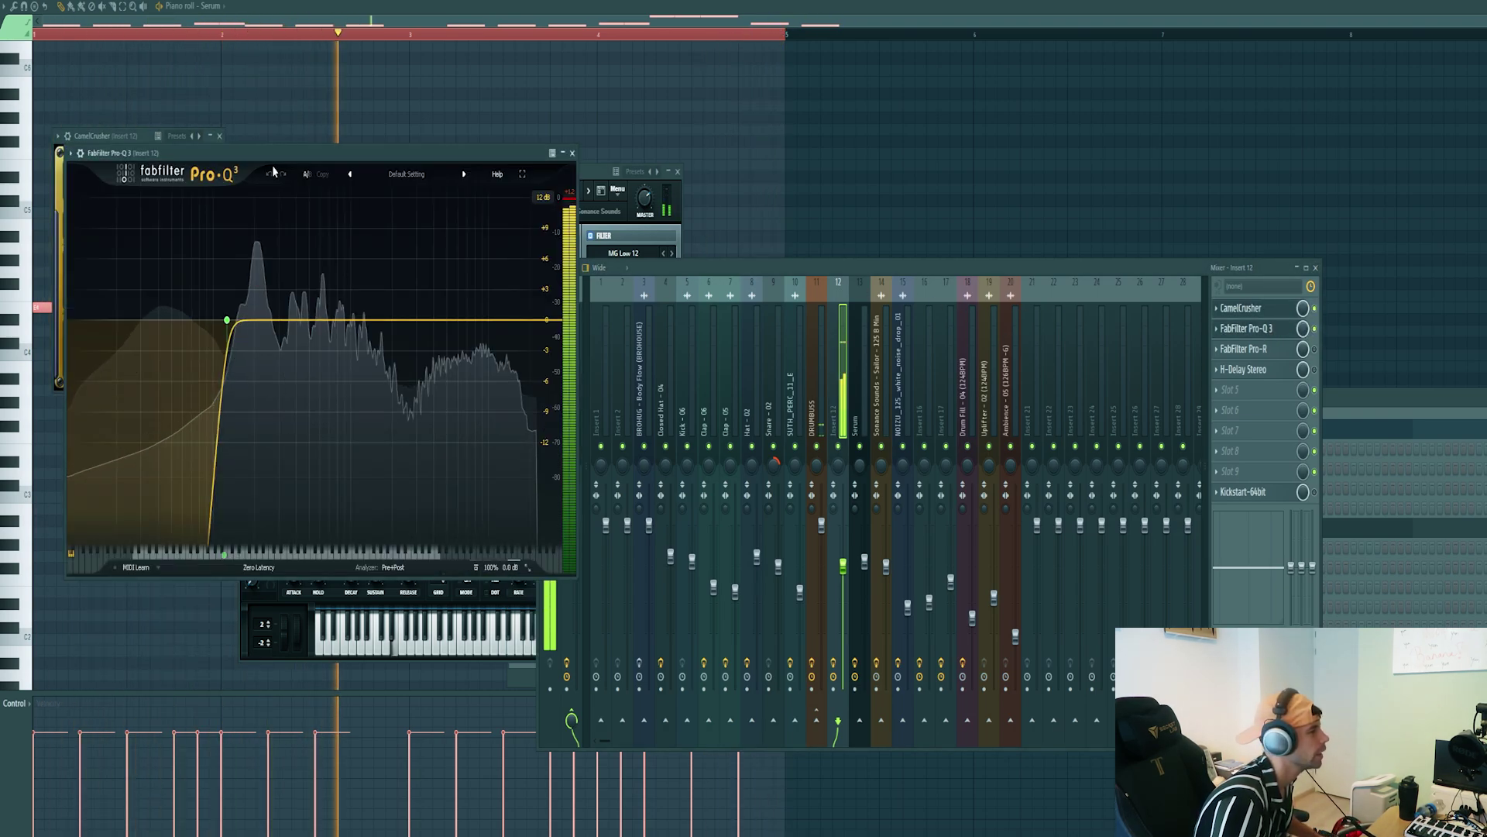
drag(229, 159, 371, 194)
mouse_move(345, 325)
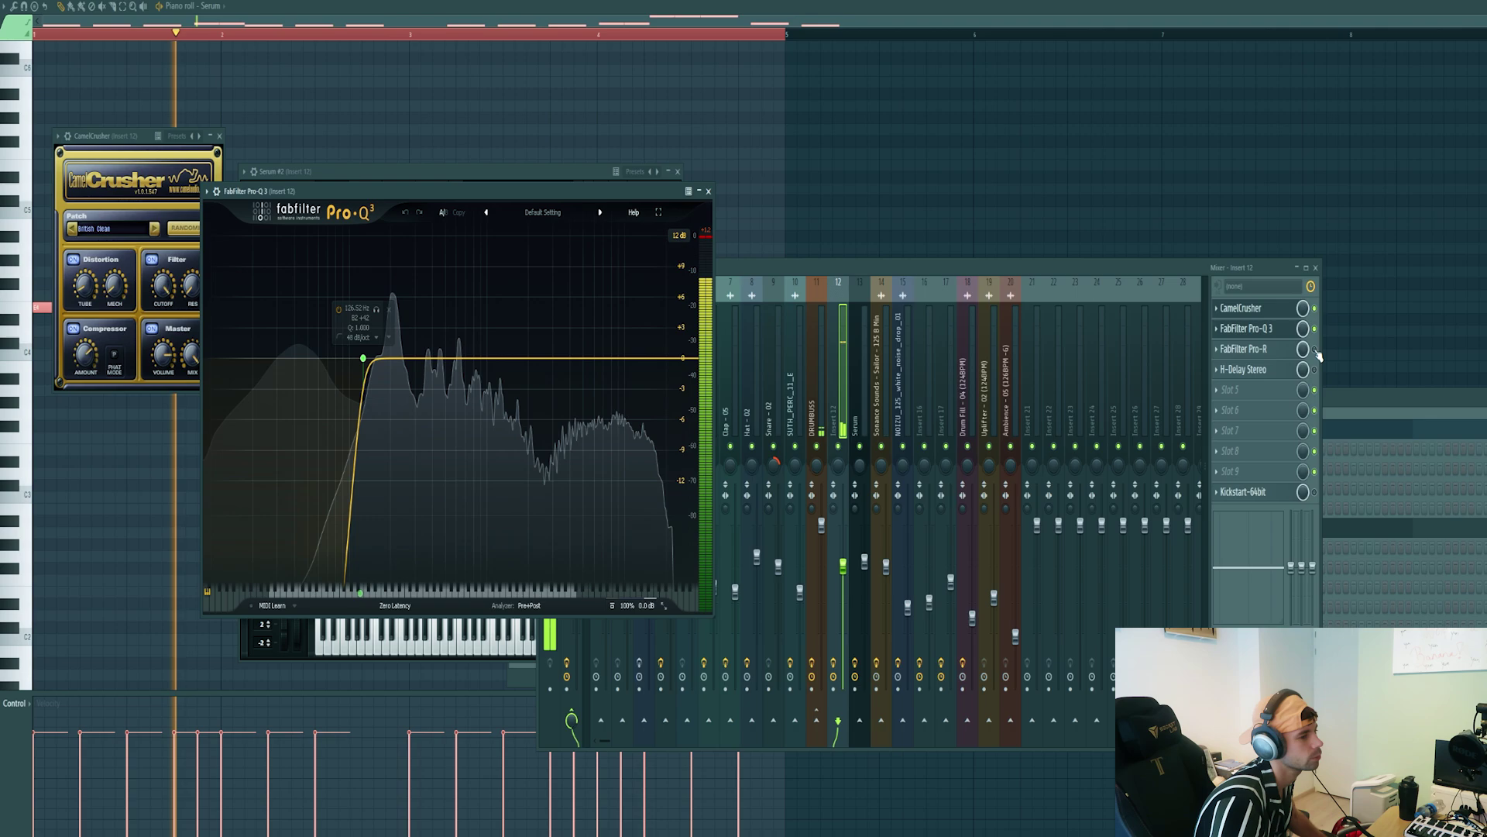
click(1244, 348)
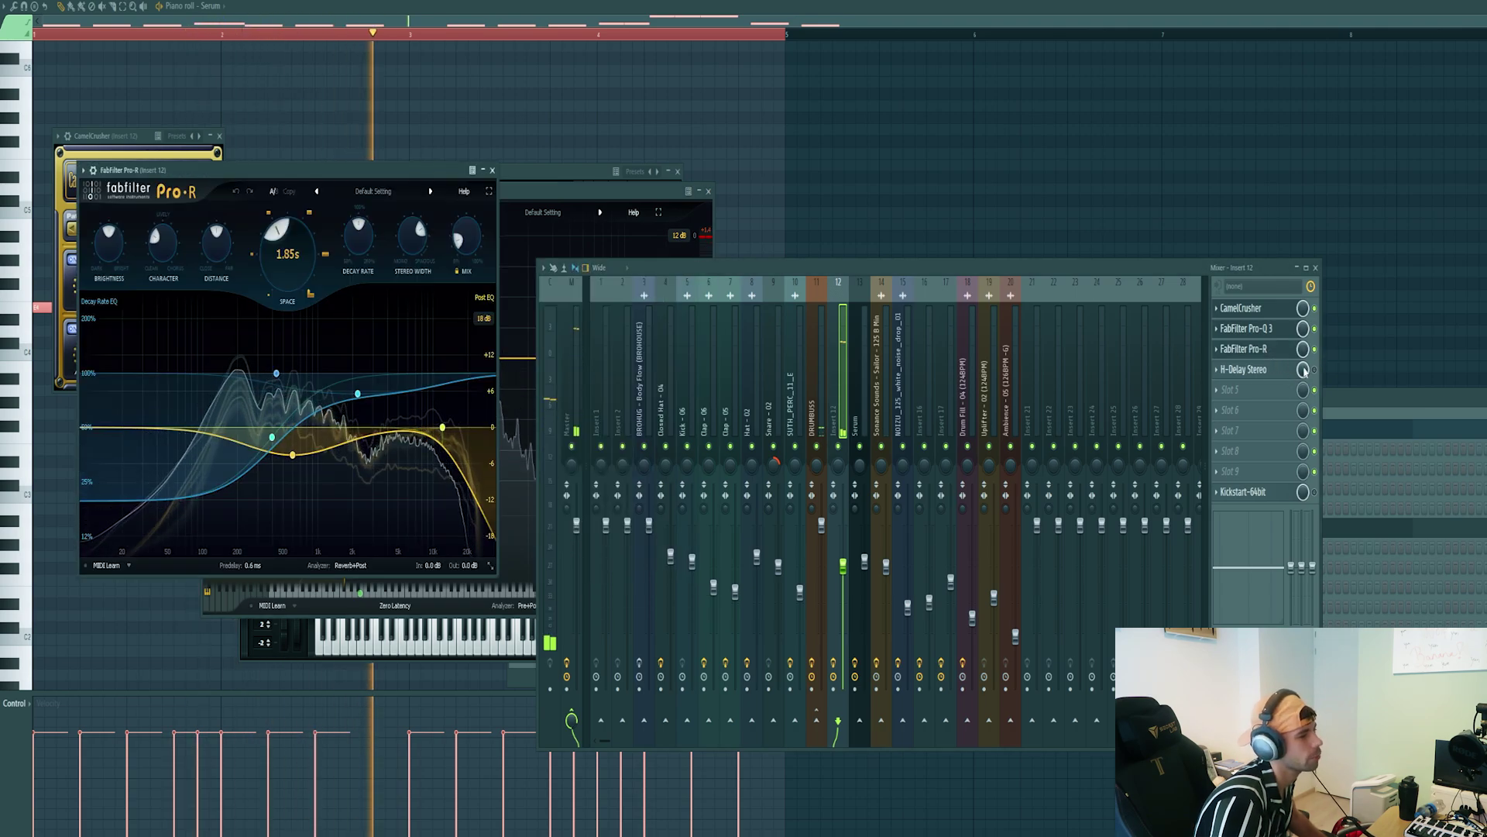
click(1269, 370)
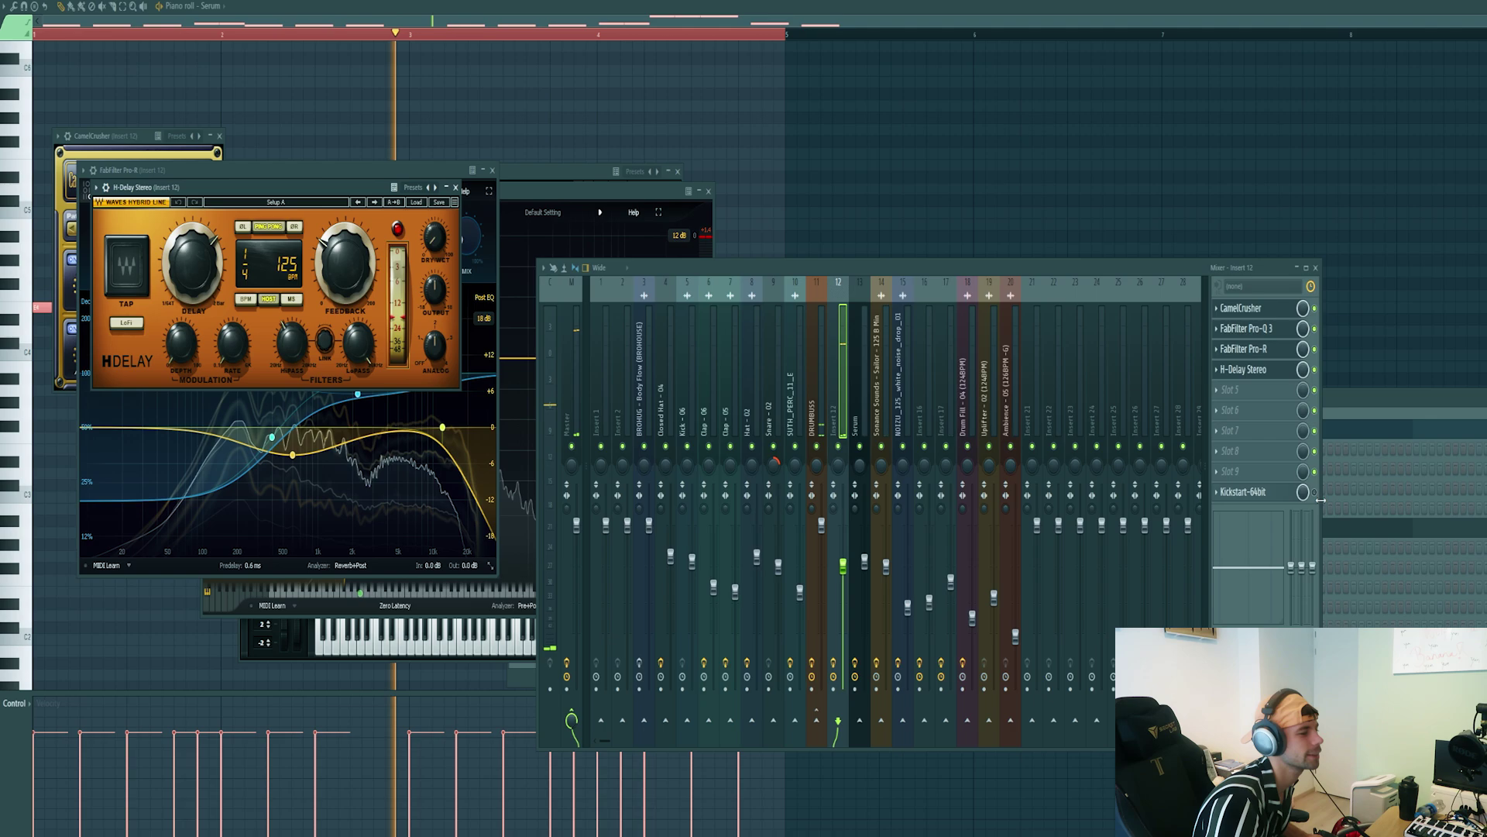
click(1290, 498)
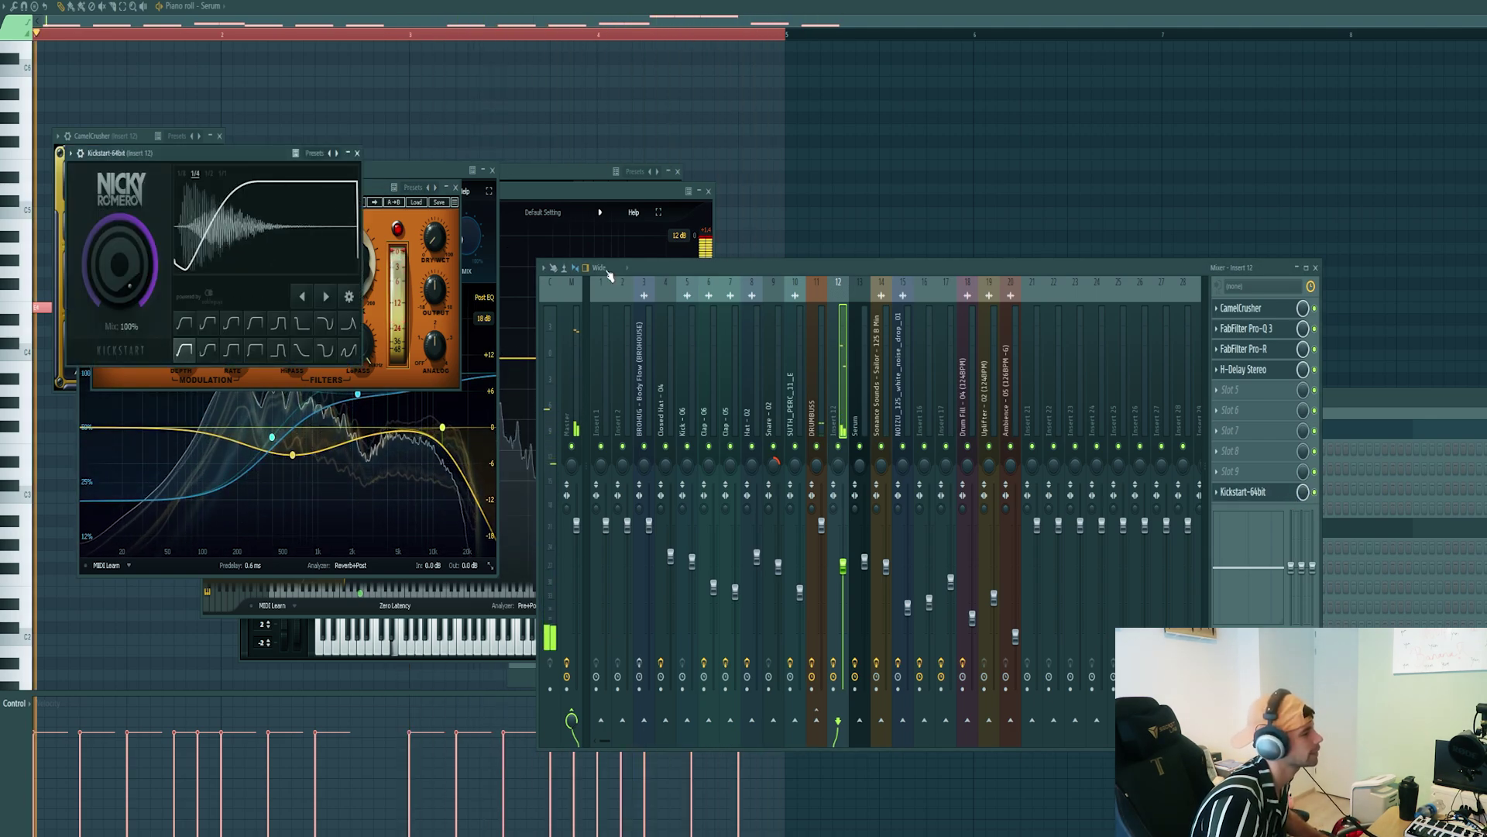
click(1360, 397)
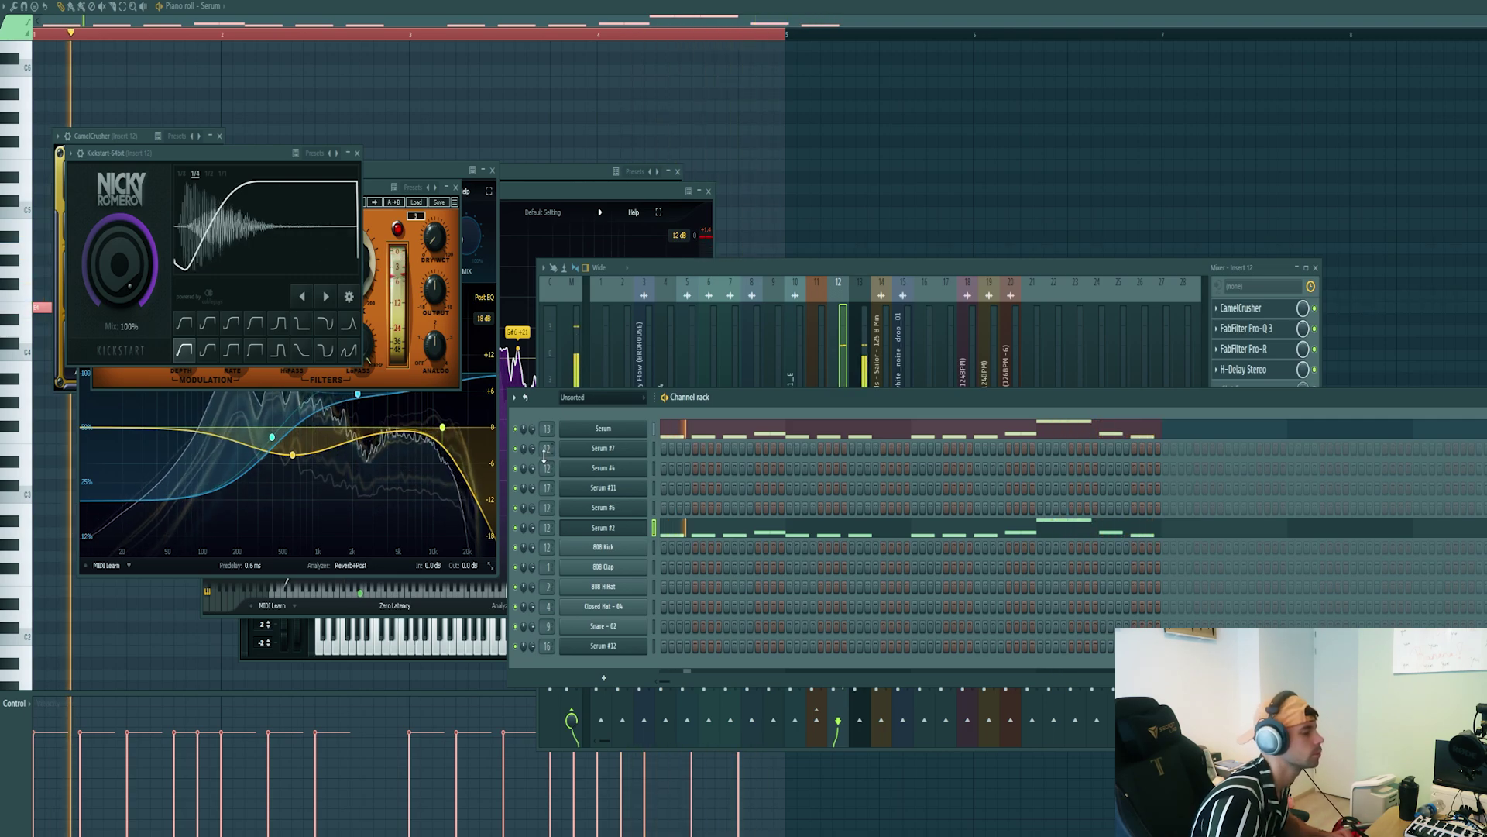
key(space)
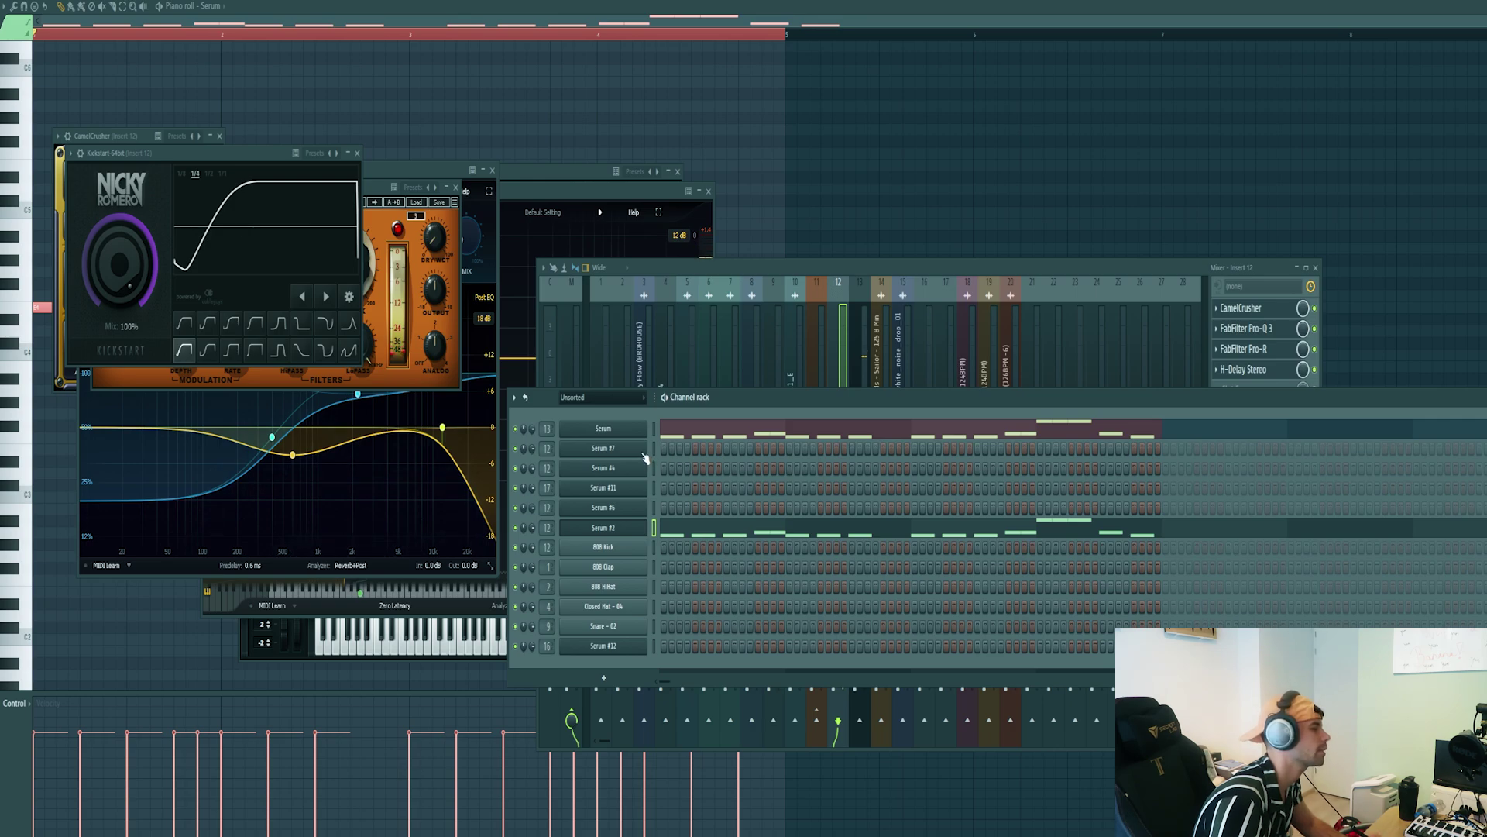
- Load the Bass - Warm preset from the Sonance Sounds - Bass House Vol. 7 bank into Serum #7
click(904, 434)
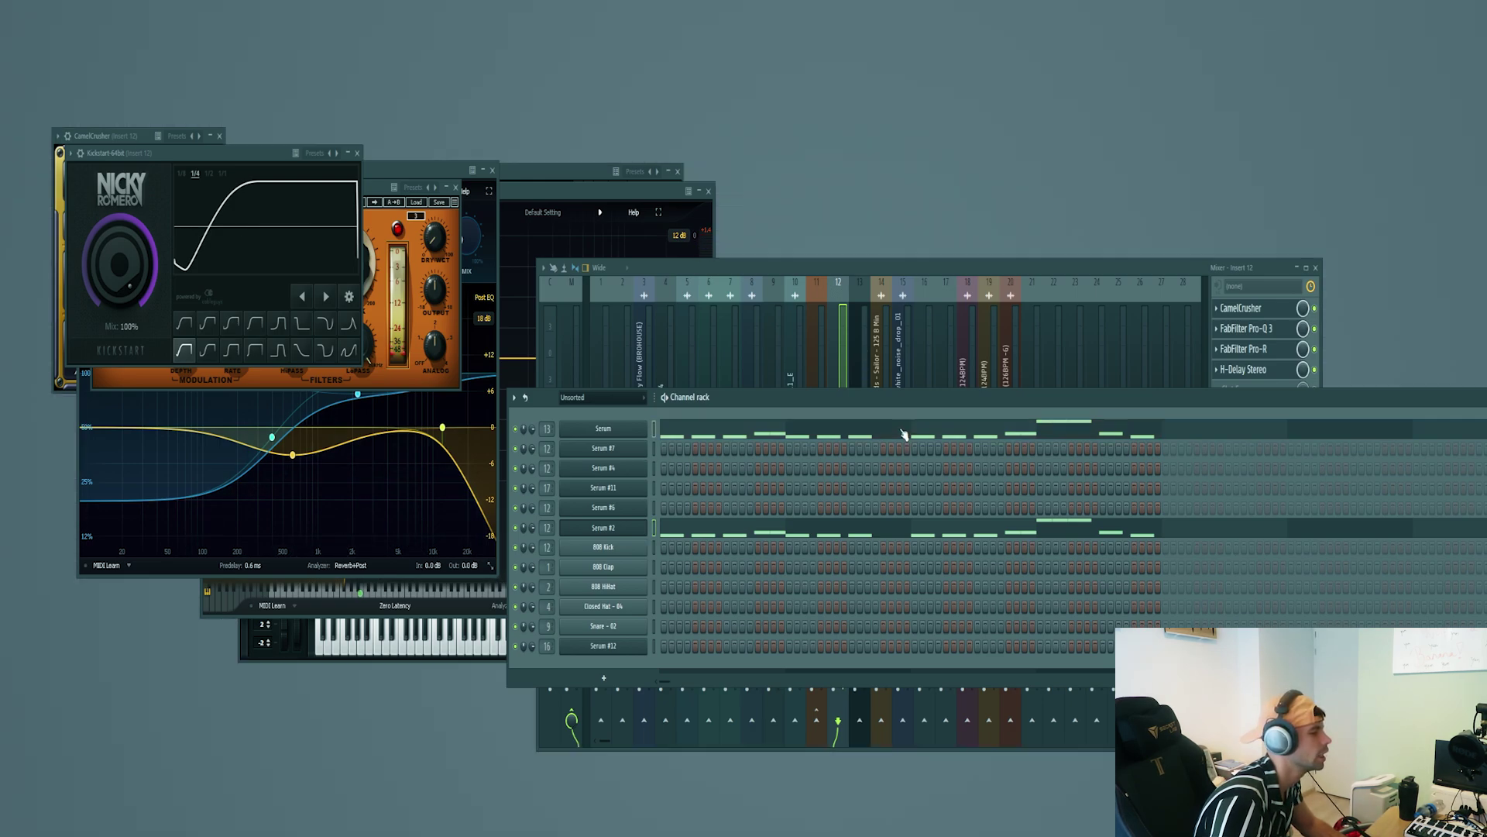
click(848, 433)
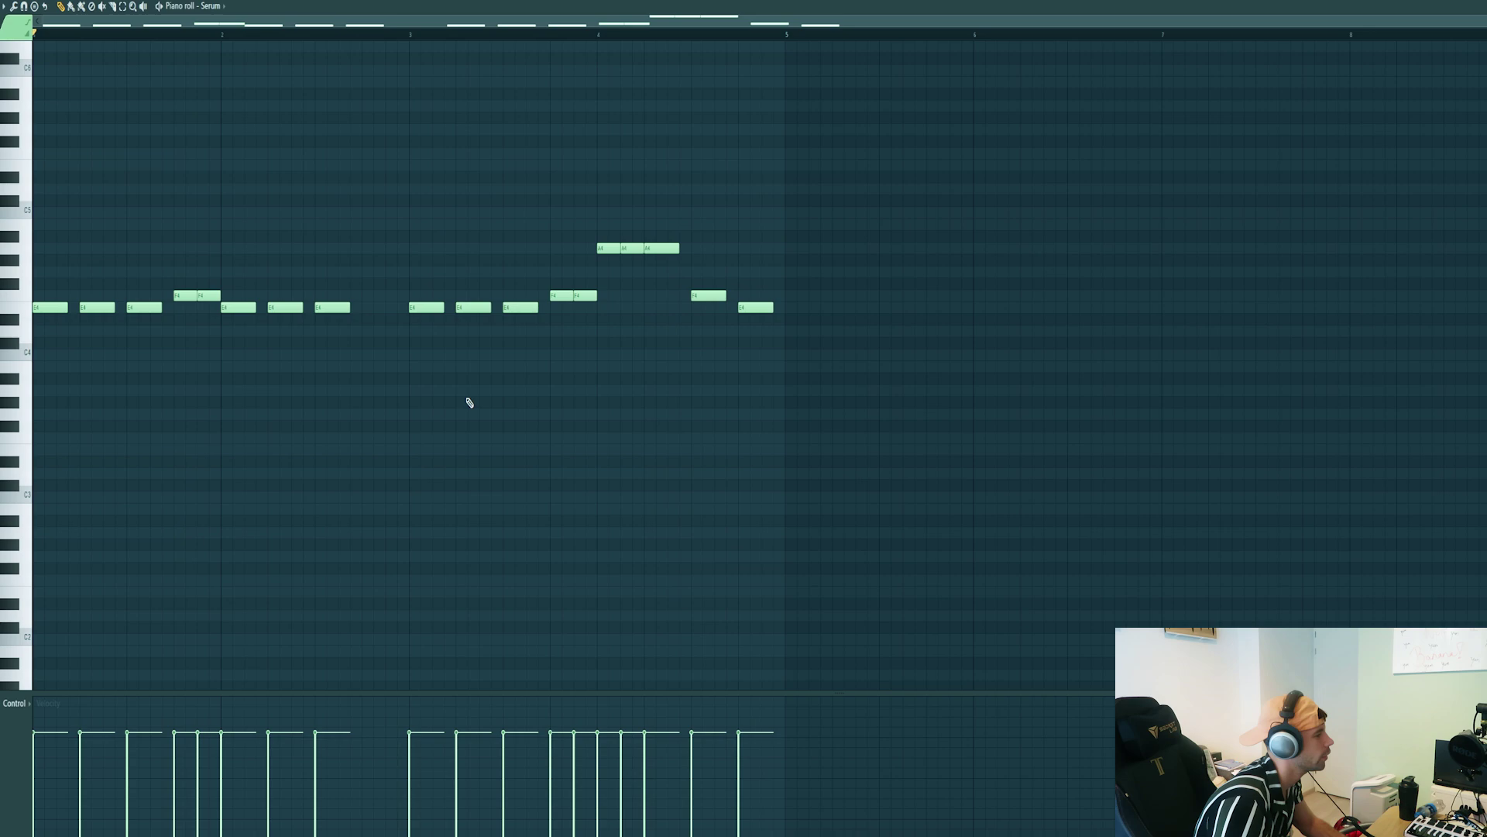
drag(432, 385, 311, 209)
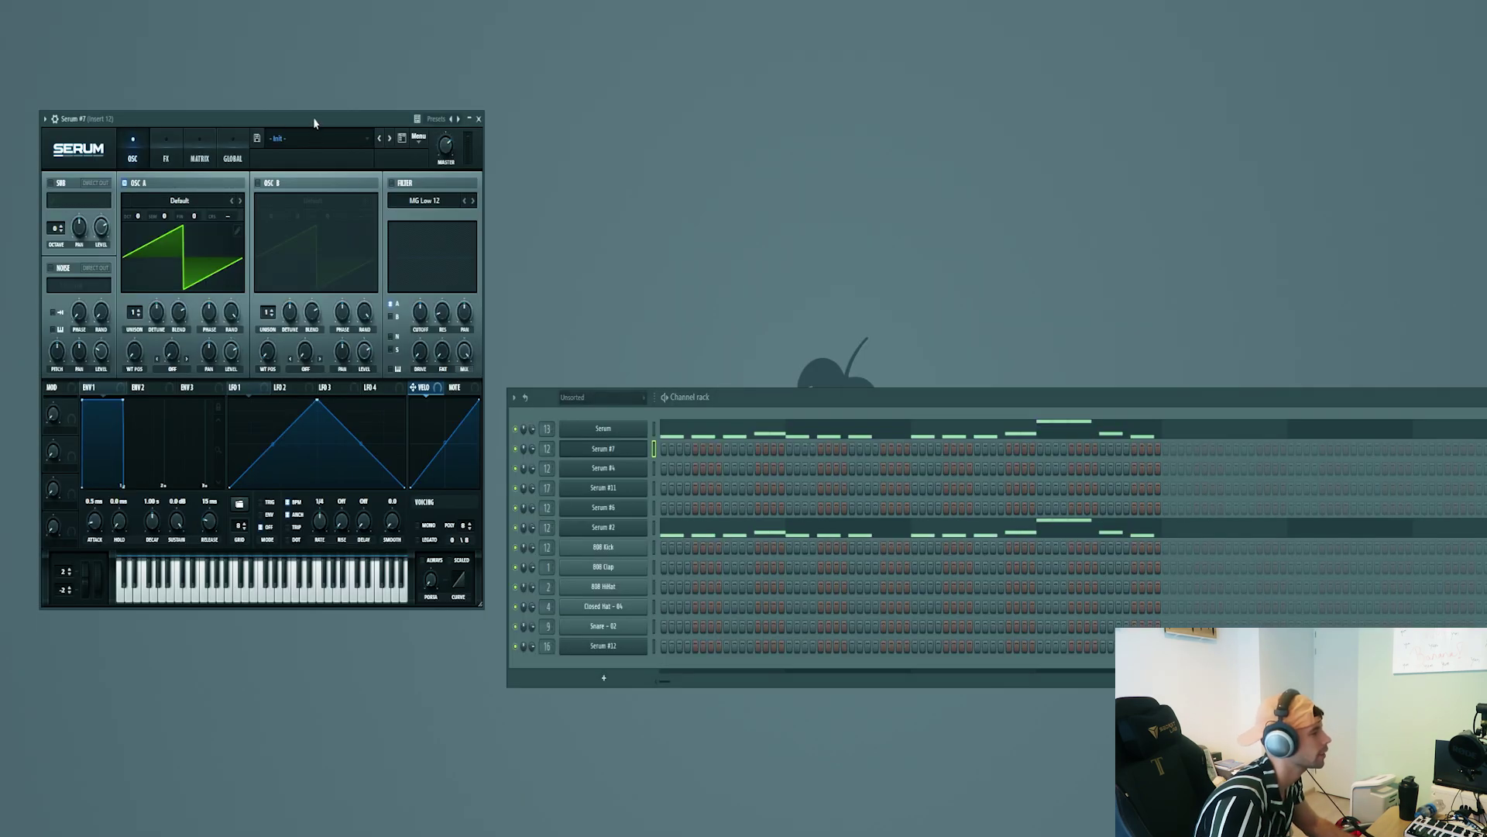
drag(315, 122, 397, 163)
click(396, 172)
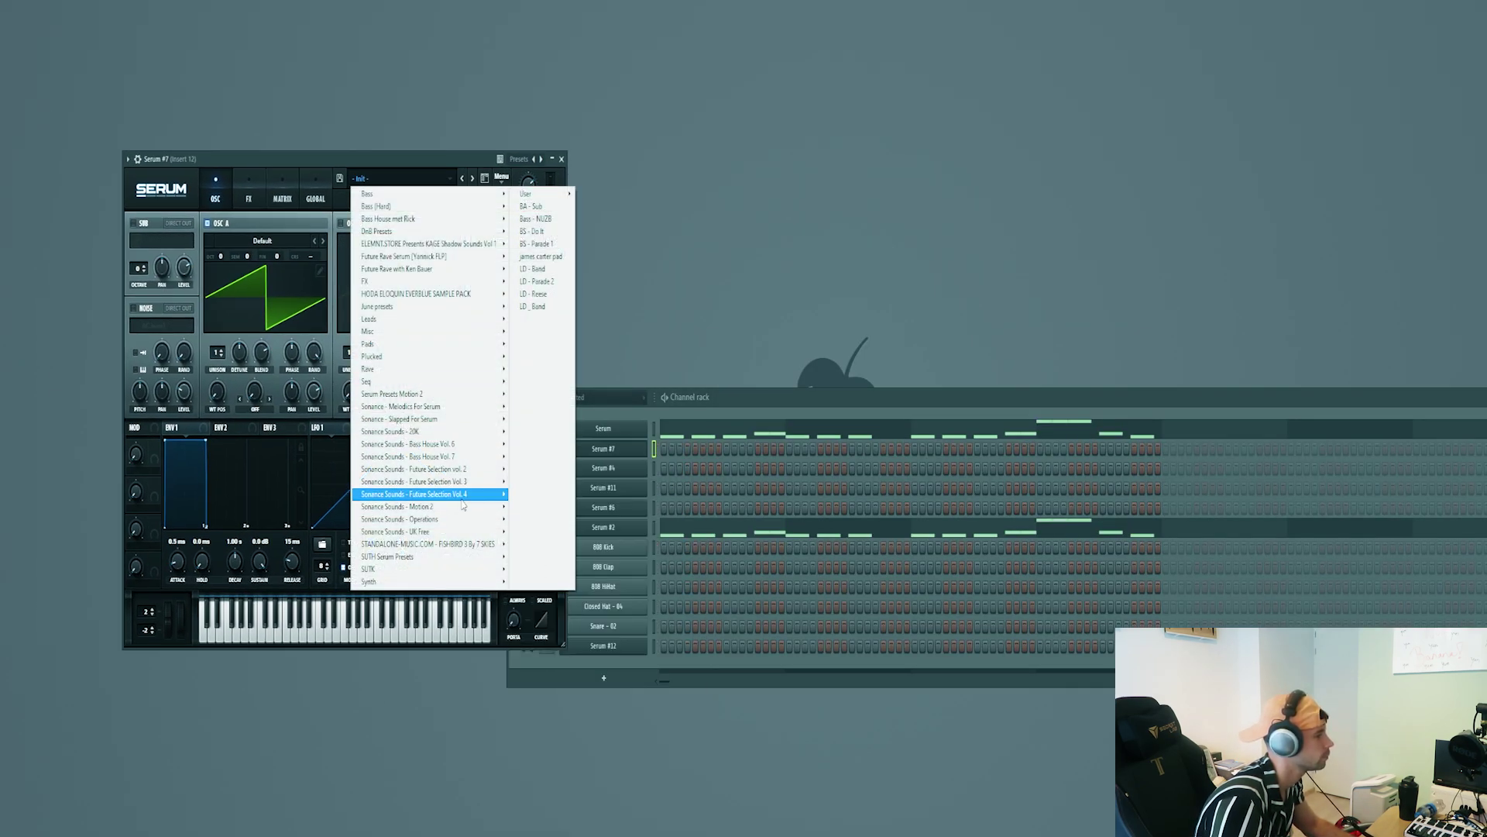
mouse_move(426, 456)
click(616, 694)
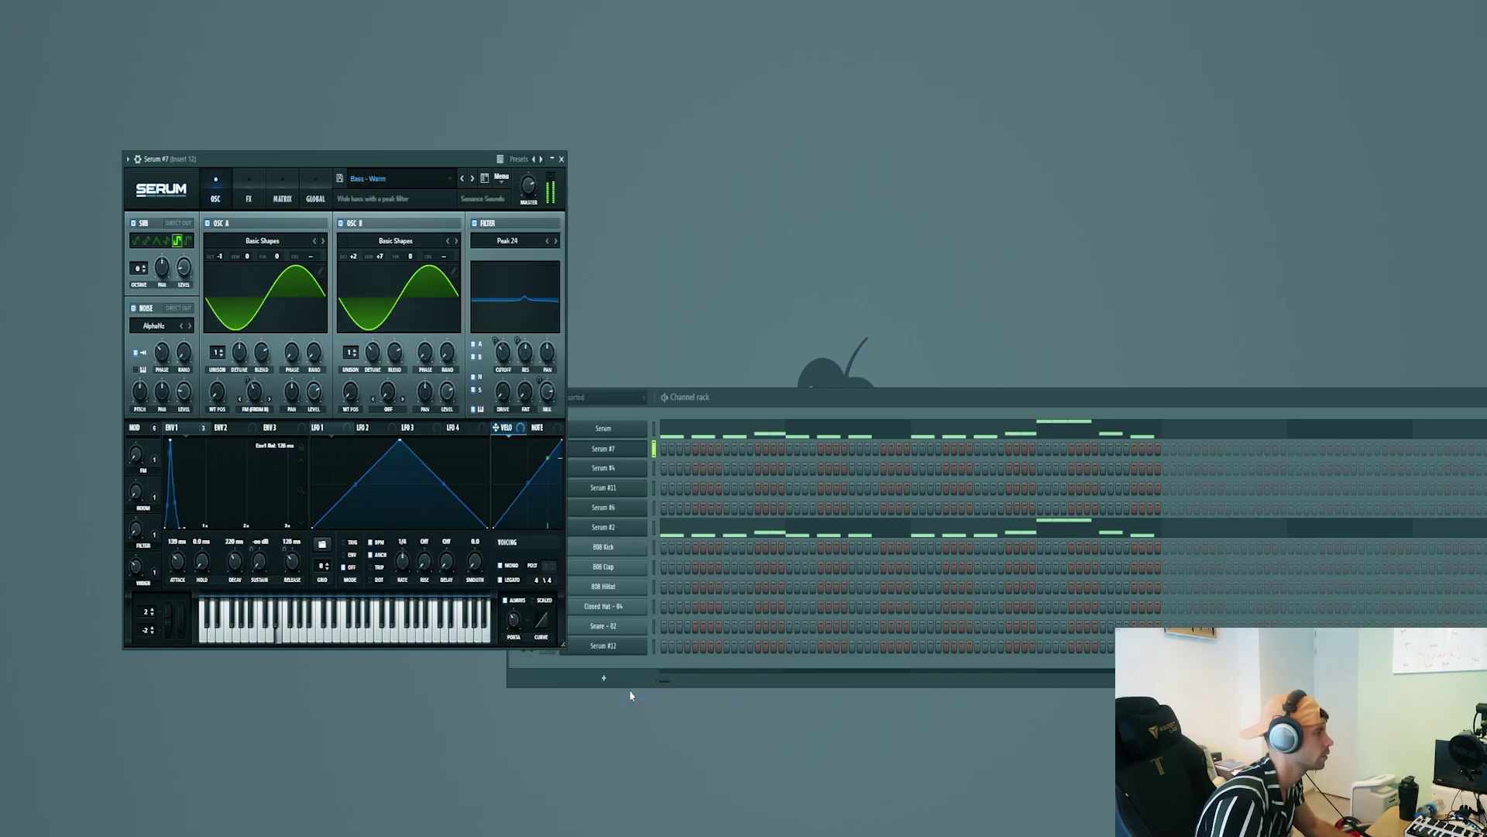
- Add a single E3 note on the last beat of bar 2 for Serum #7 and audition the layered bassline
right_click(623, 454)
click(667, 449)
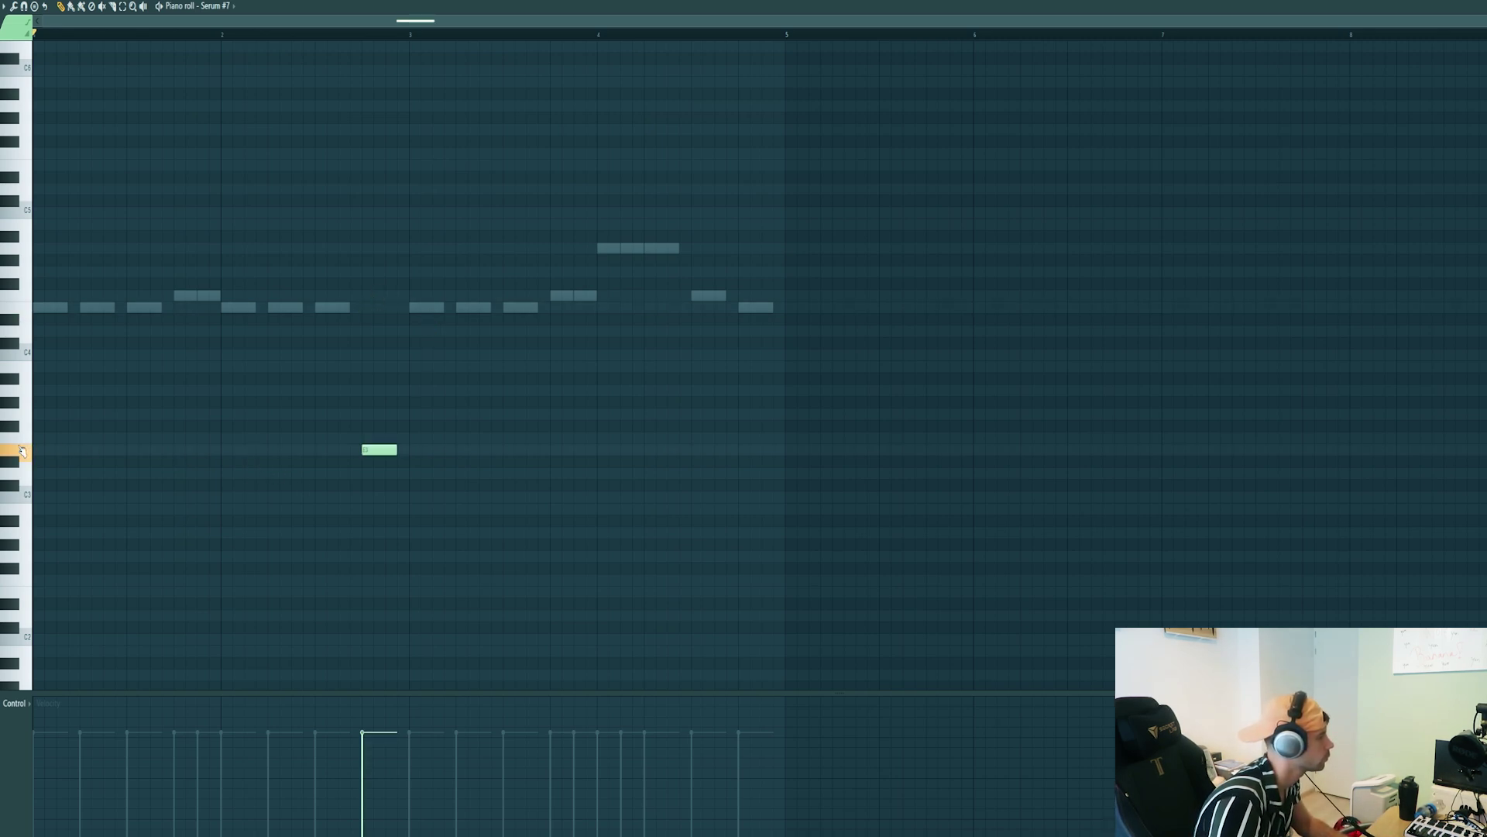
key(F7)
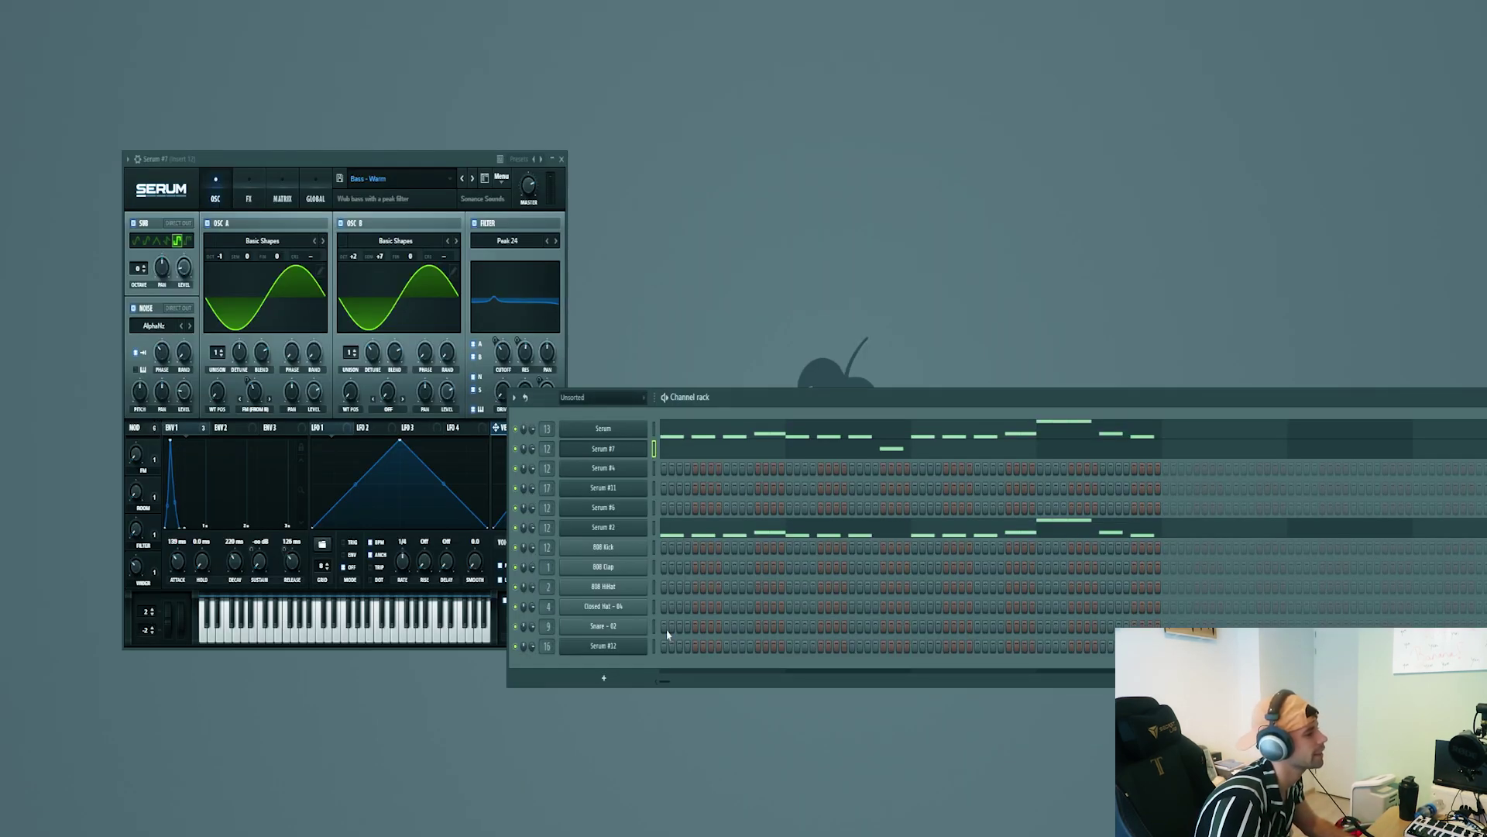
key(space)
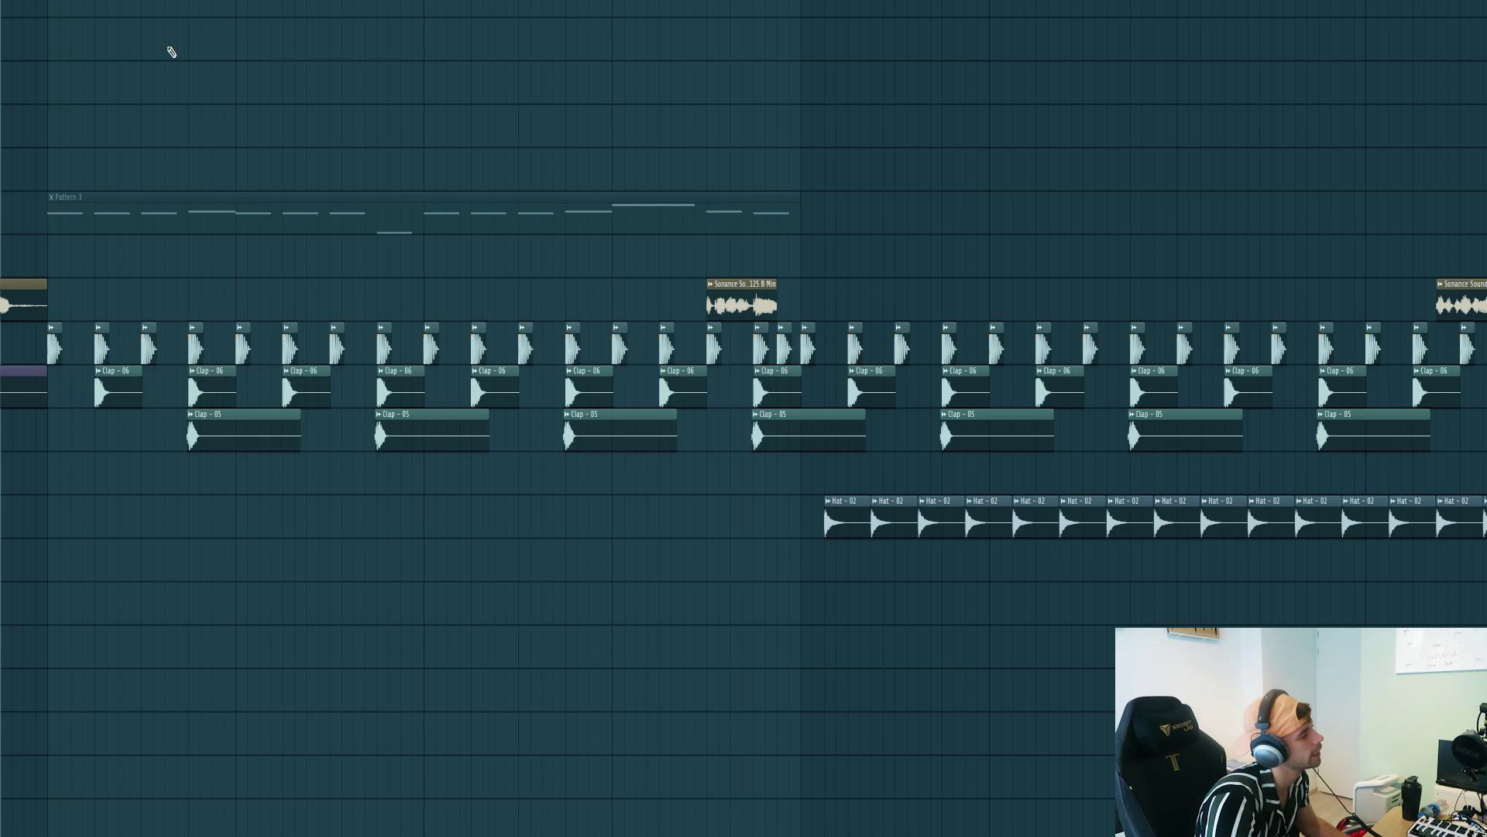
- Play back the drop in the playlist and review the bassline pattern against the kicks, claps and vocal chop
scroll(101, 588, up, 2)
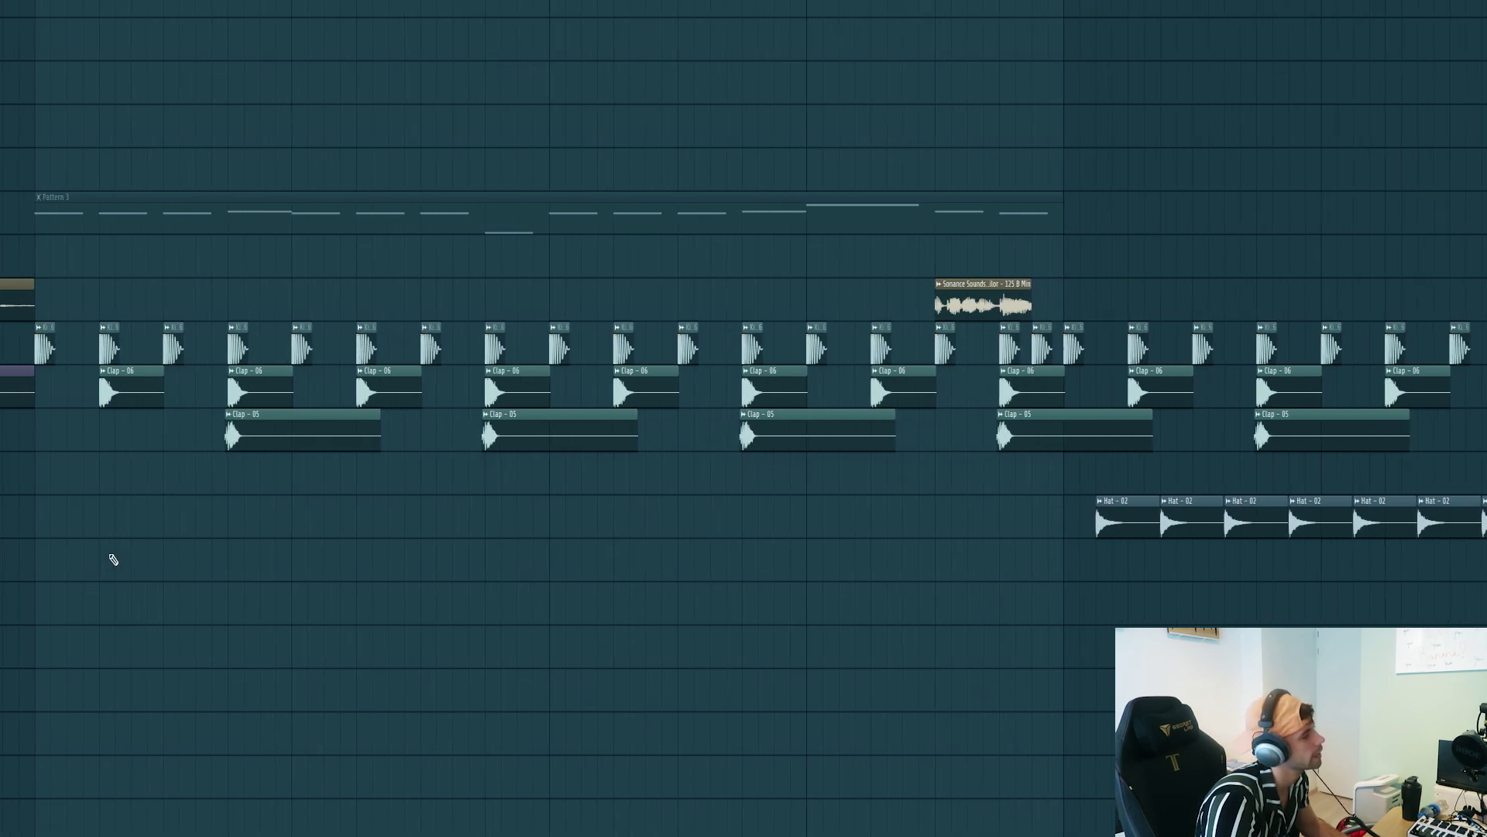
key(space)
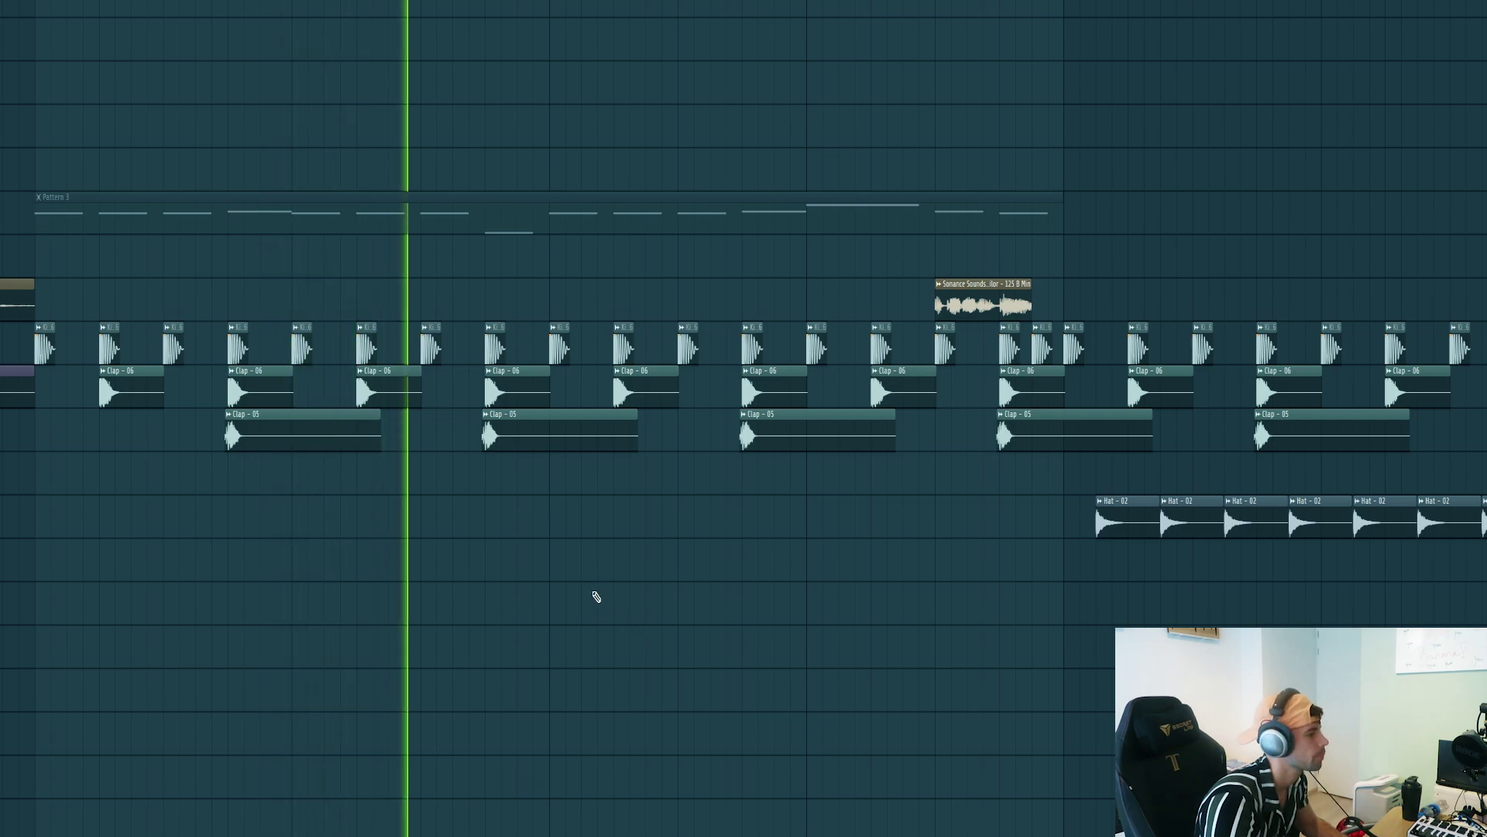
scroll(593, 604, down, 2)
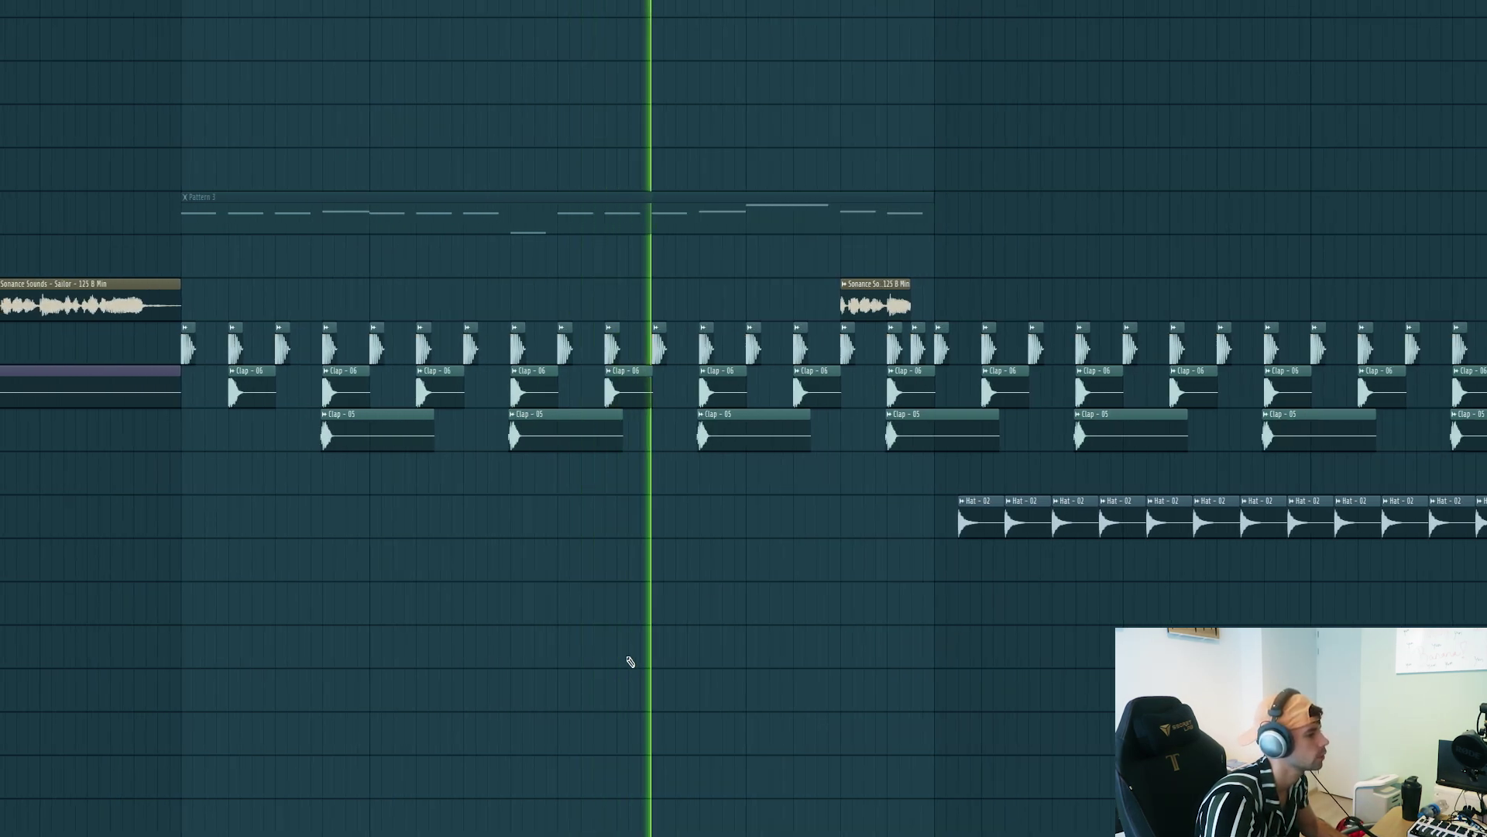
scroll(551, 661, down, 1)
scroll(773, 547, up, 2)
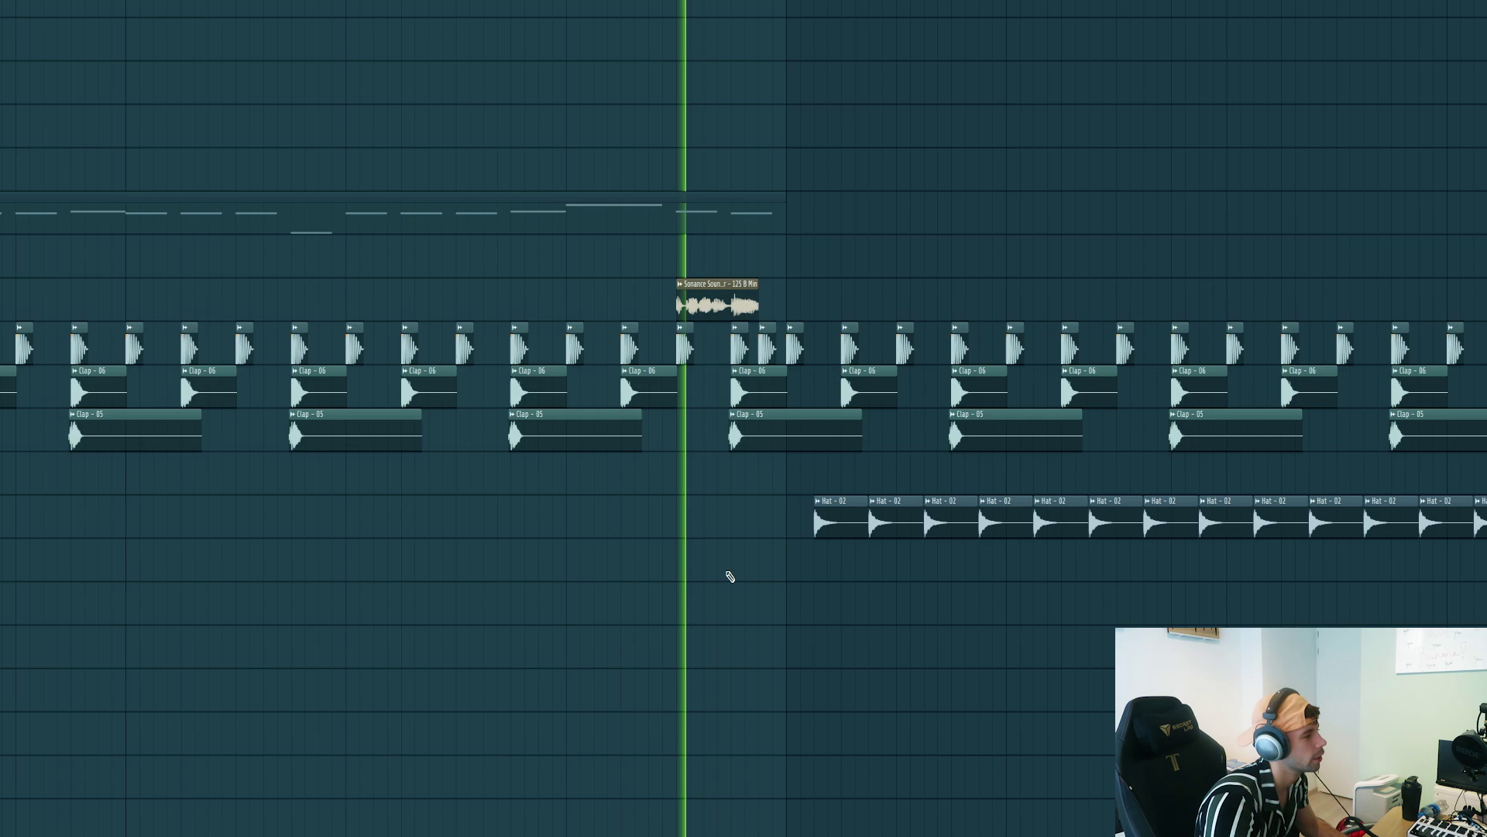
scroll(640, 573, down, 3)
scroll(810, 608, down, 1)
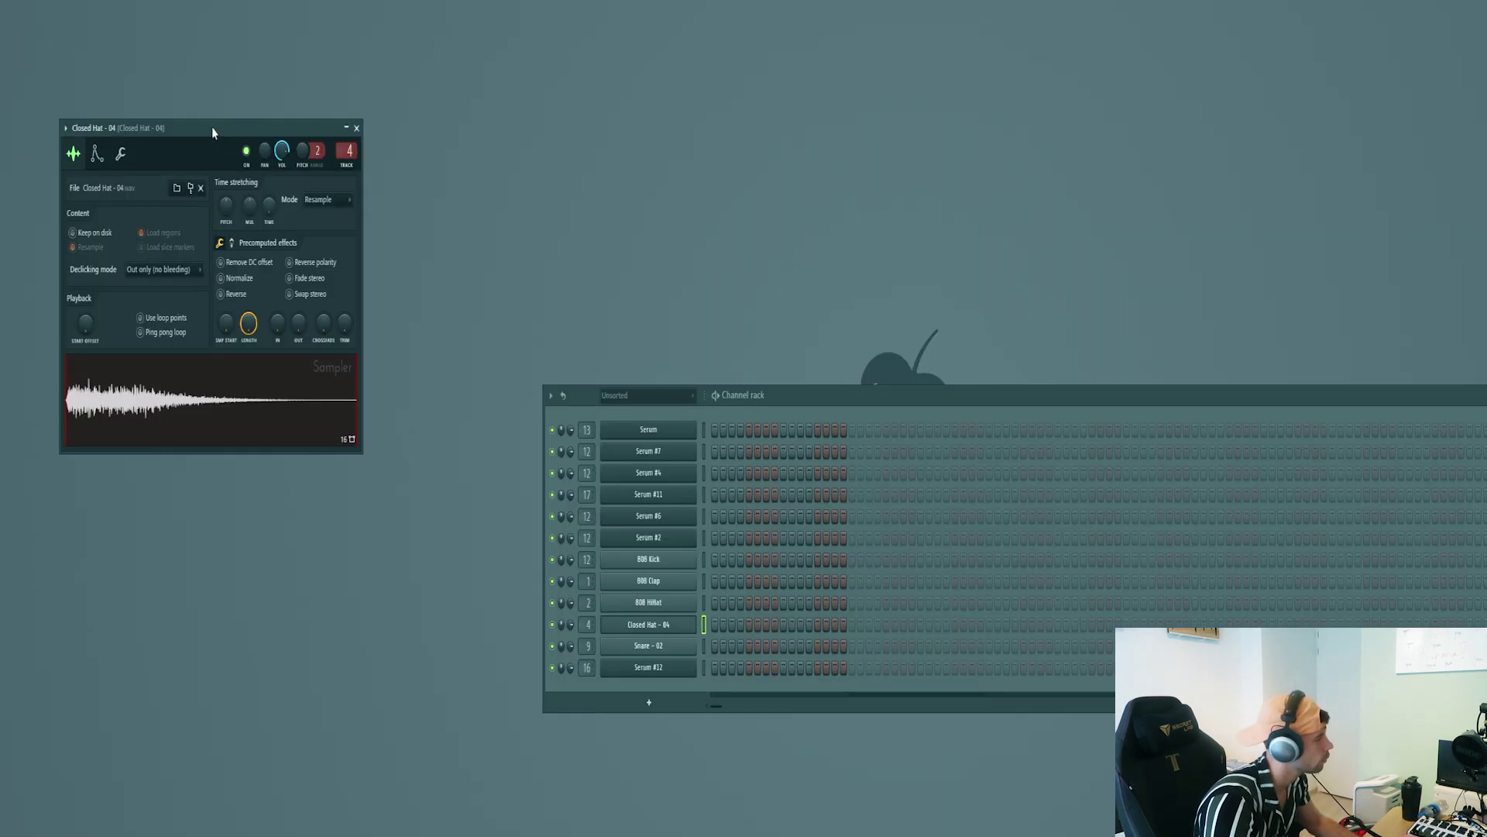
- Write a one-step C5 note on the last sixteenth of bar 1 for Closed Hat - 04 in Pattern 4 and play it
drag(211, 127, 311, 198)
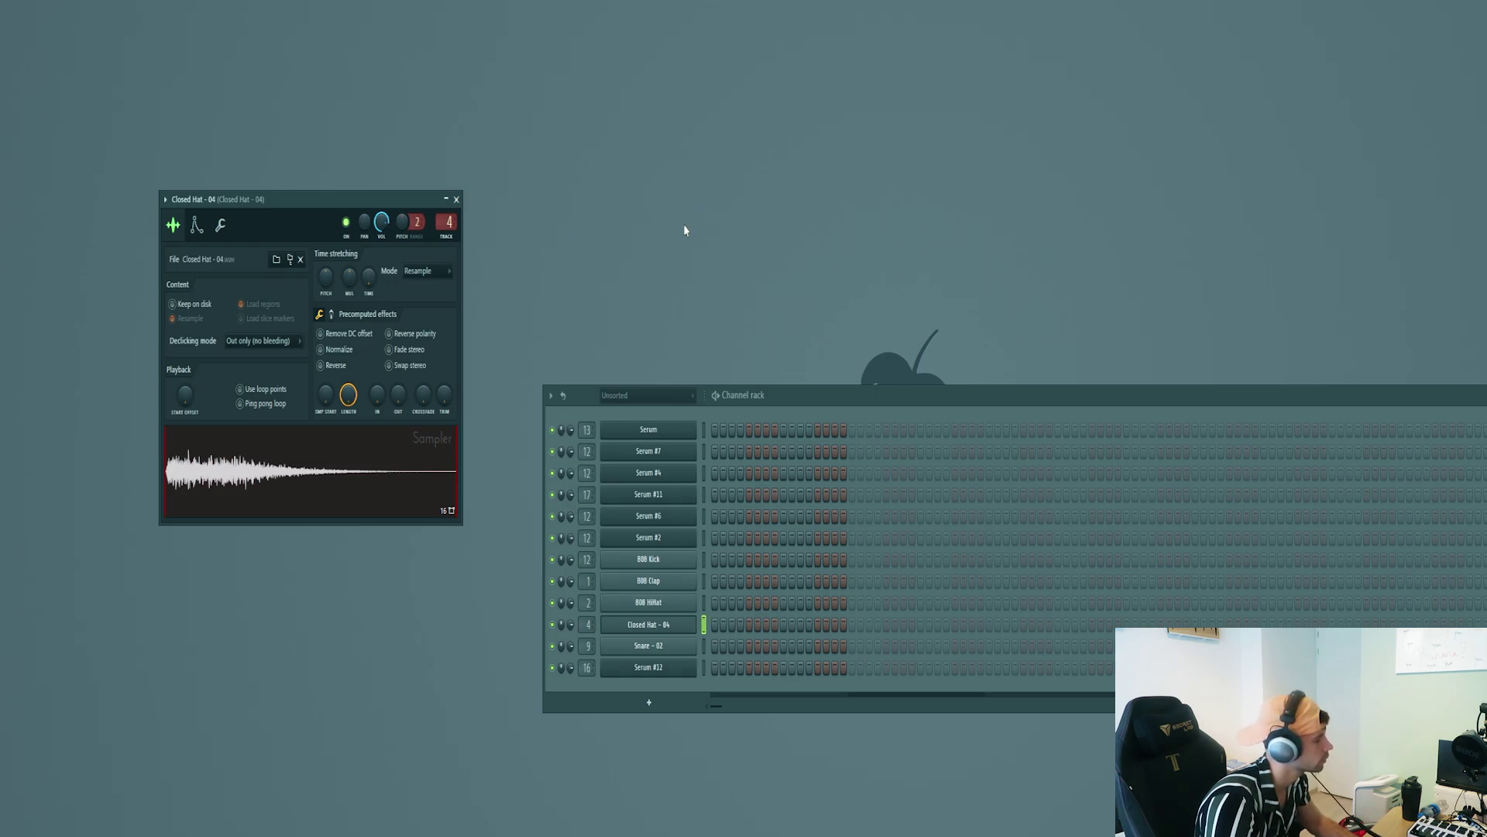
right_click(684, 626)
click(705, 635)
click(418, 216)
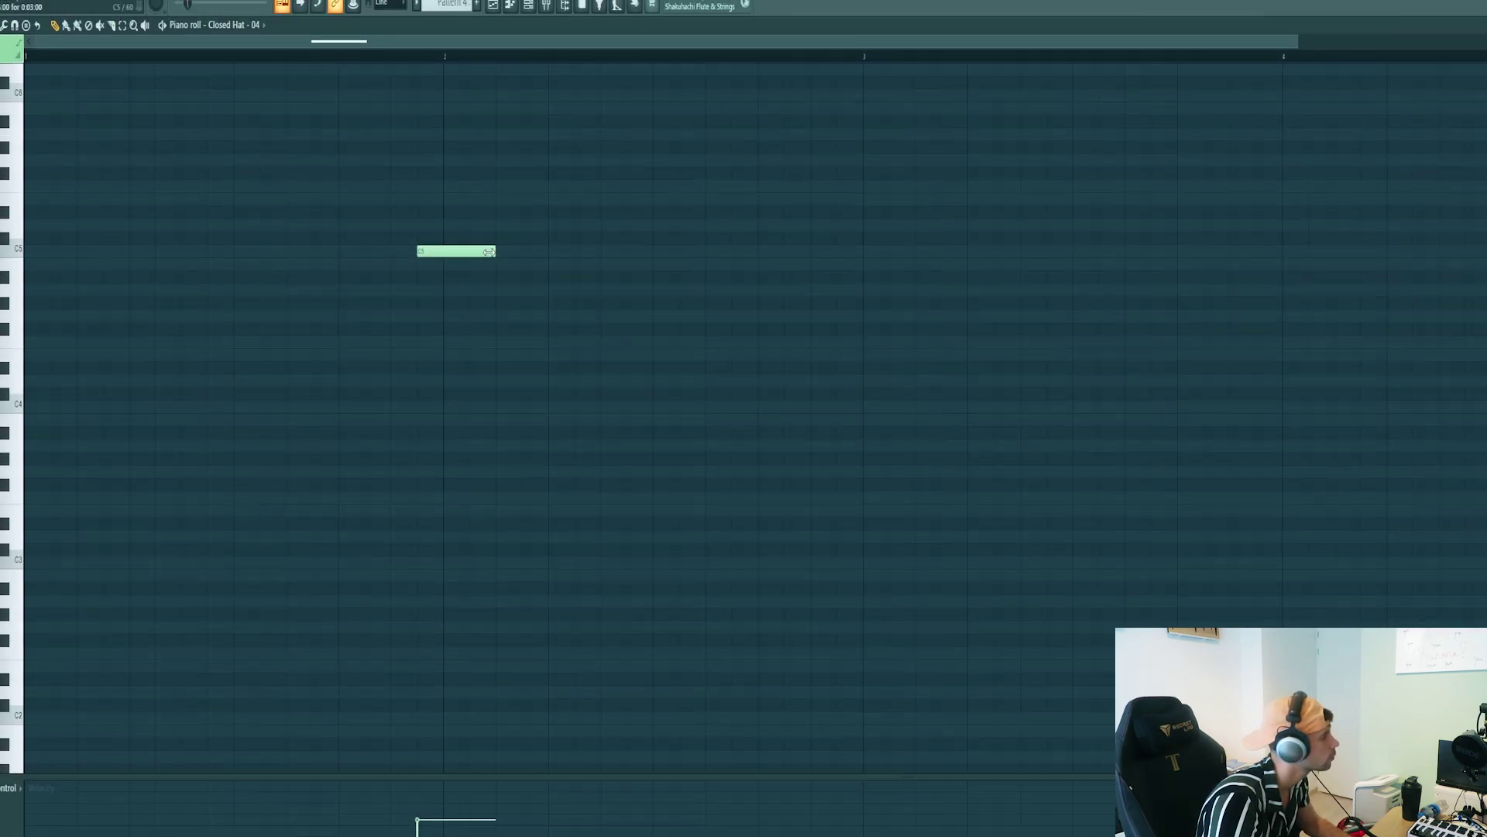
drag(489, 251, 414, 264)
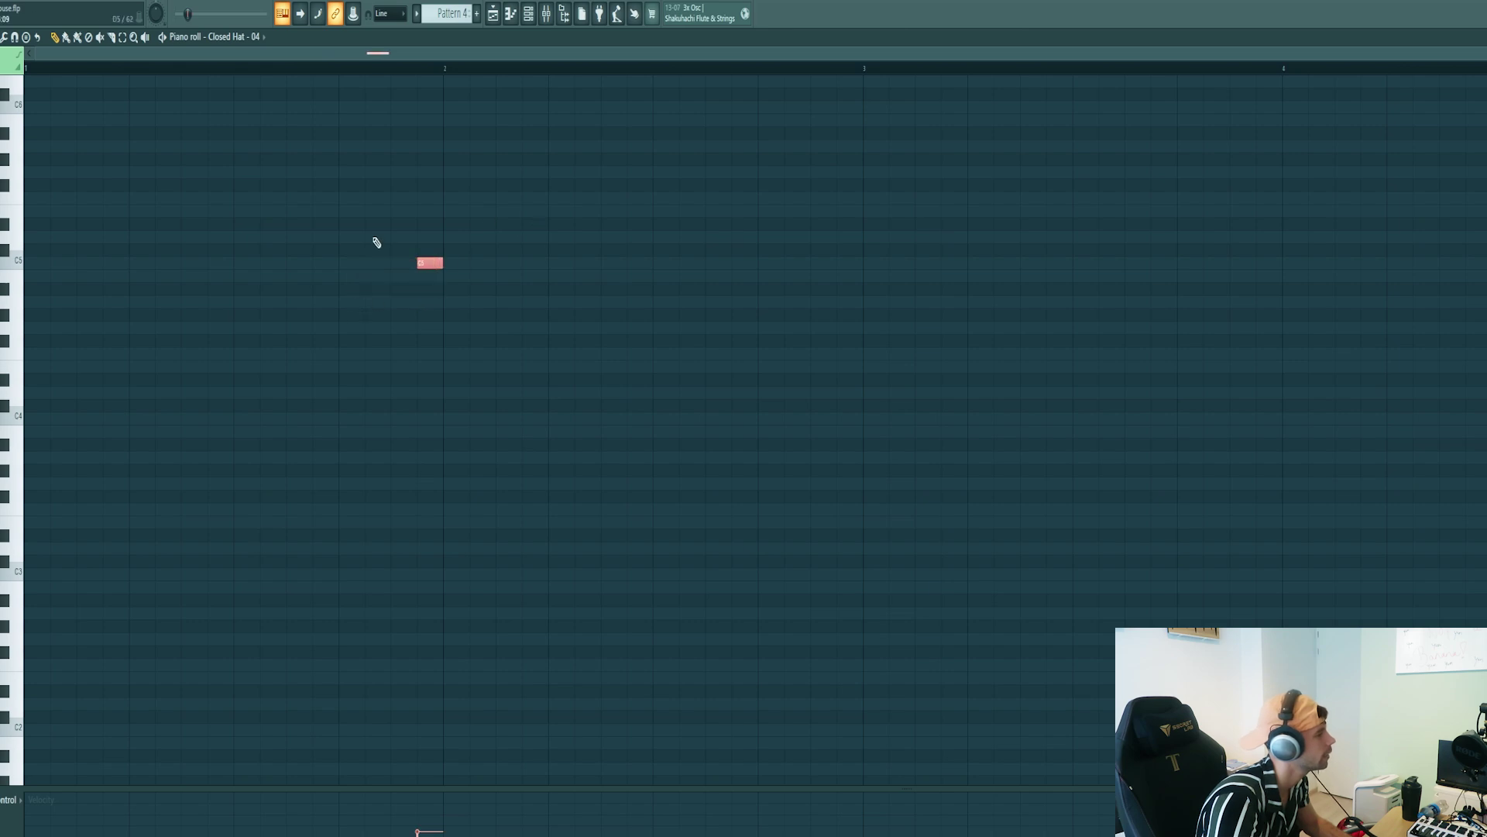
key(ctrl+Return)
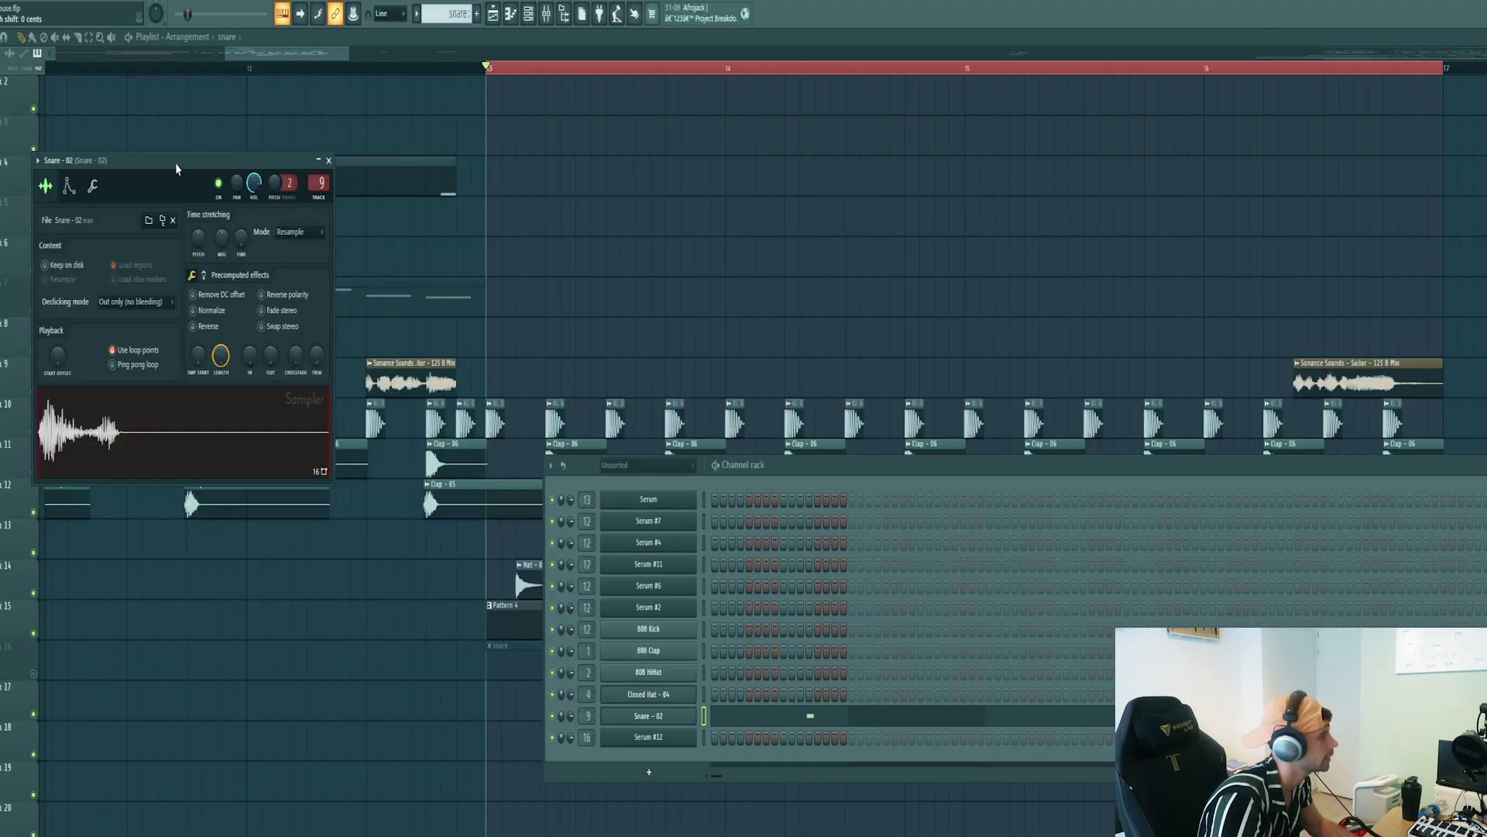
- Unmute the playlist track holding the snare pattern and play the section from bar 13
drag(175, 163, 704, 483)
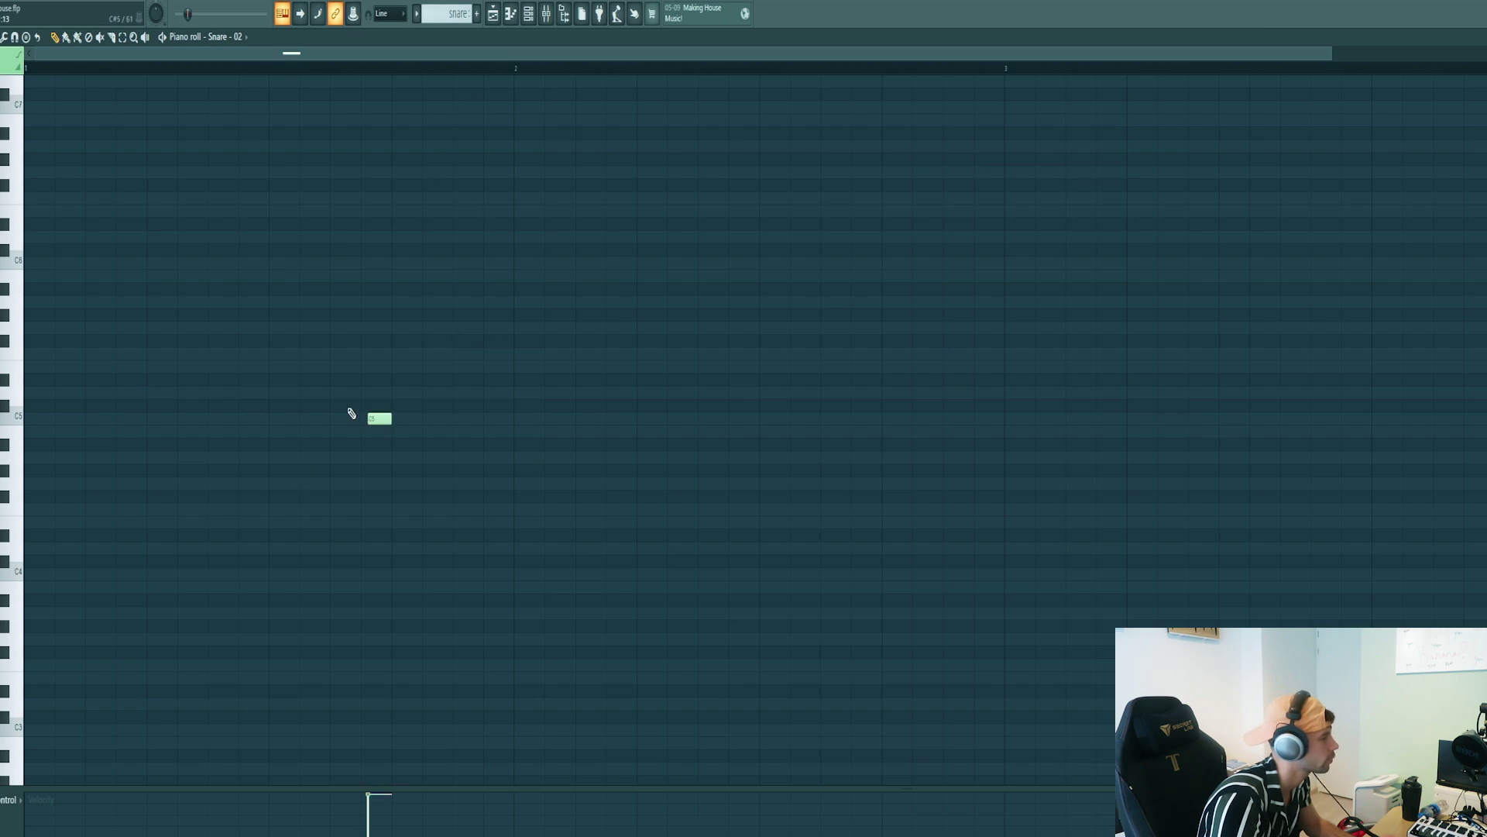
click(494, 14)
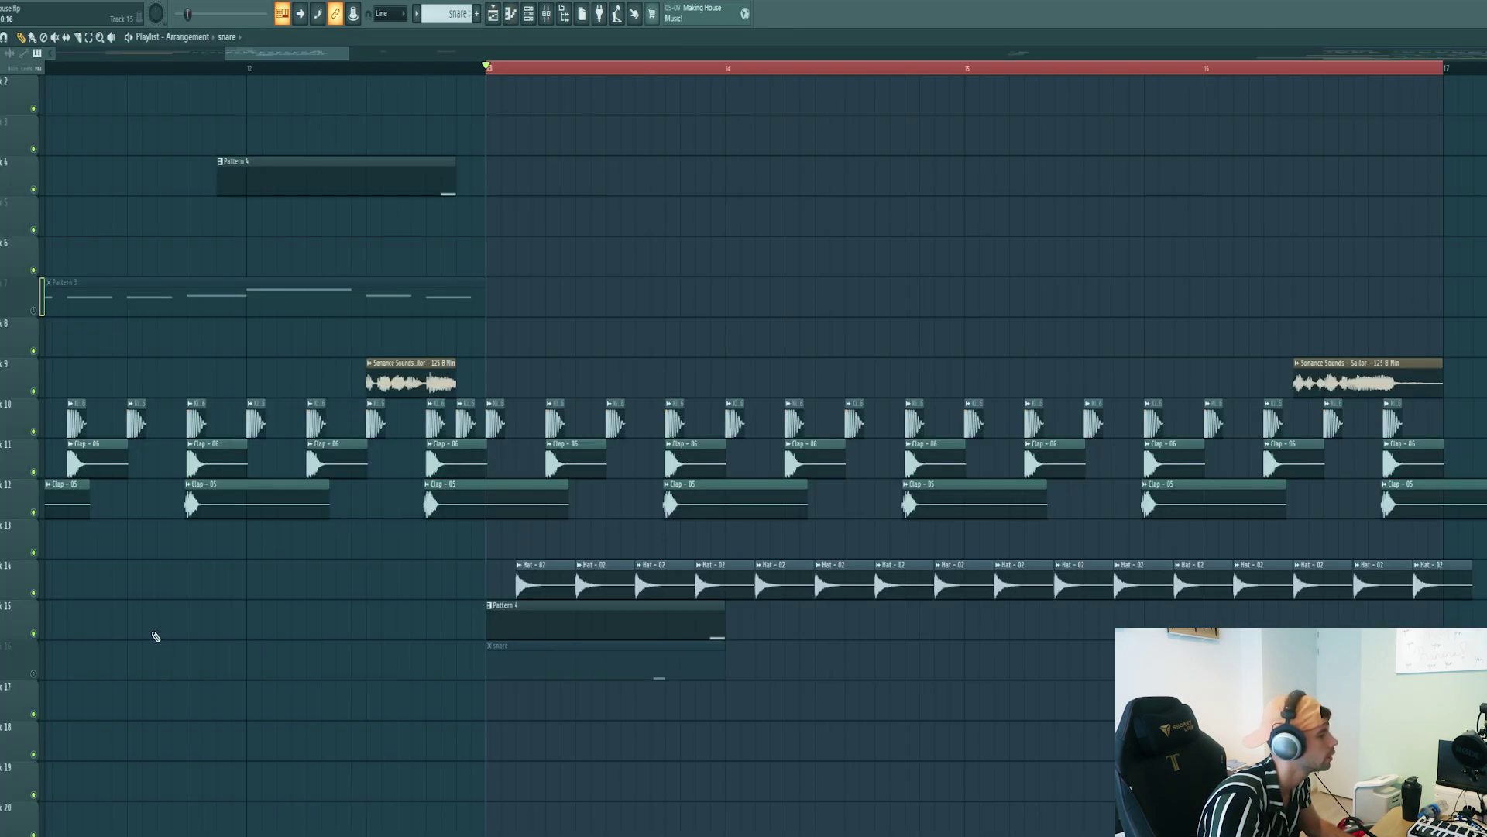
click(33, 673)
key(space)
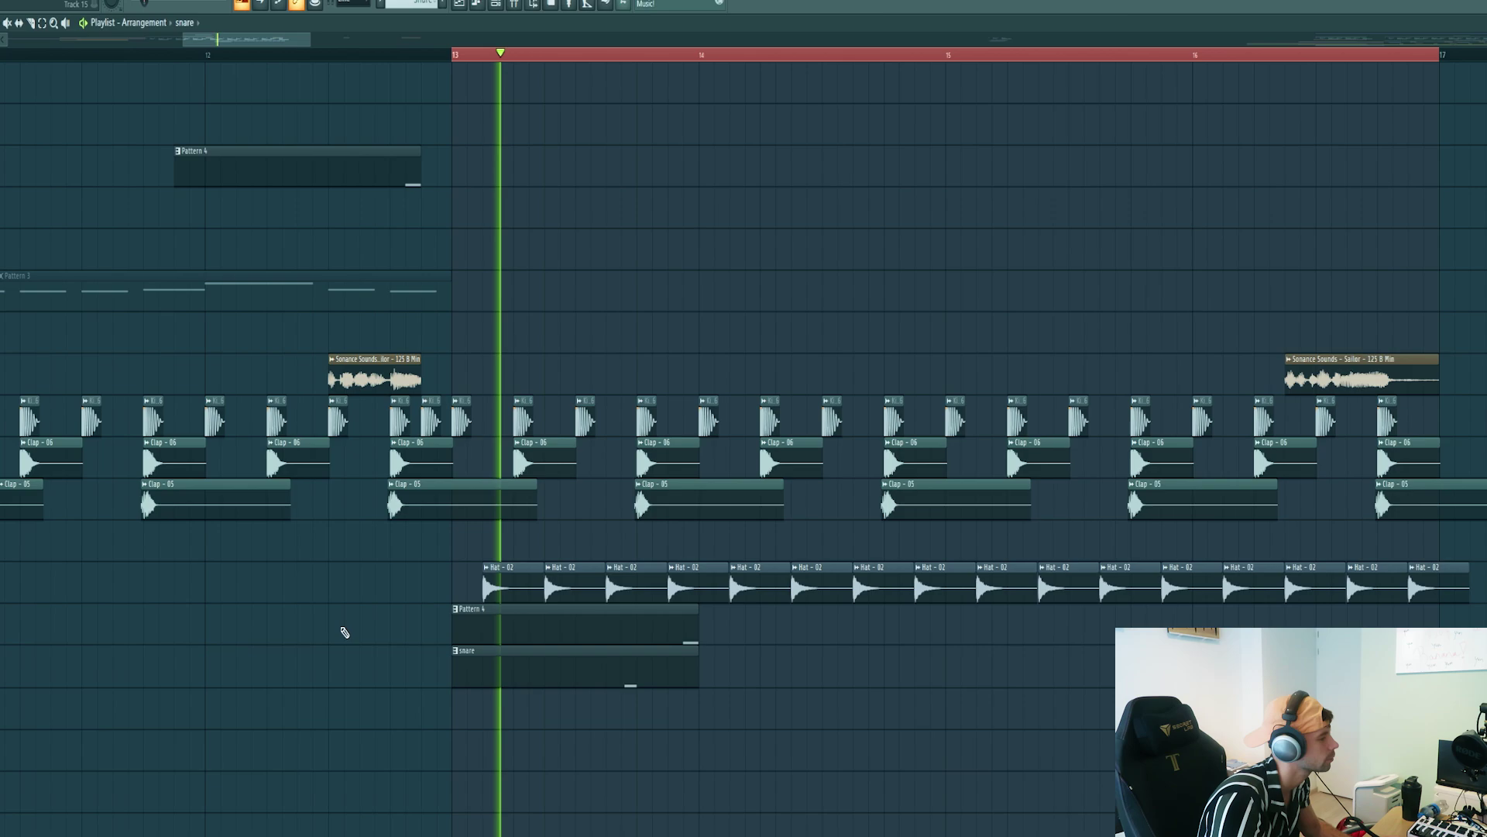
- Repeat the Pattern 4 and snare clips so that both fill bars 13 to 16
drag(379, 624, 818, 636)
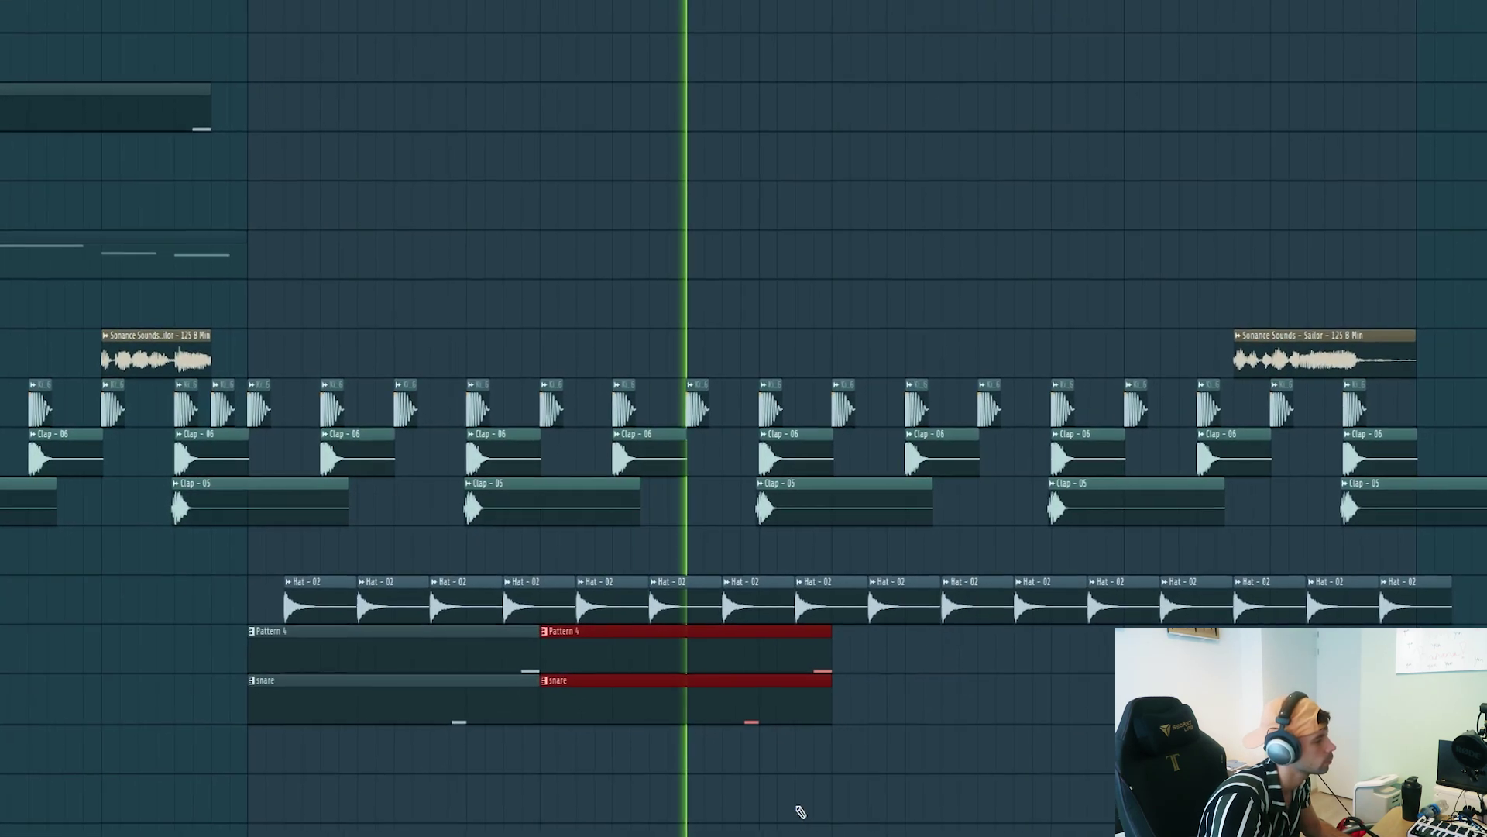
click(874, 780)
drag(841, 777, 206, 661)
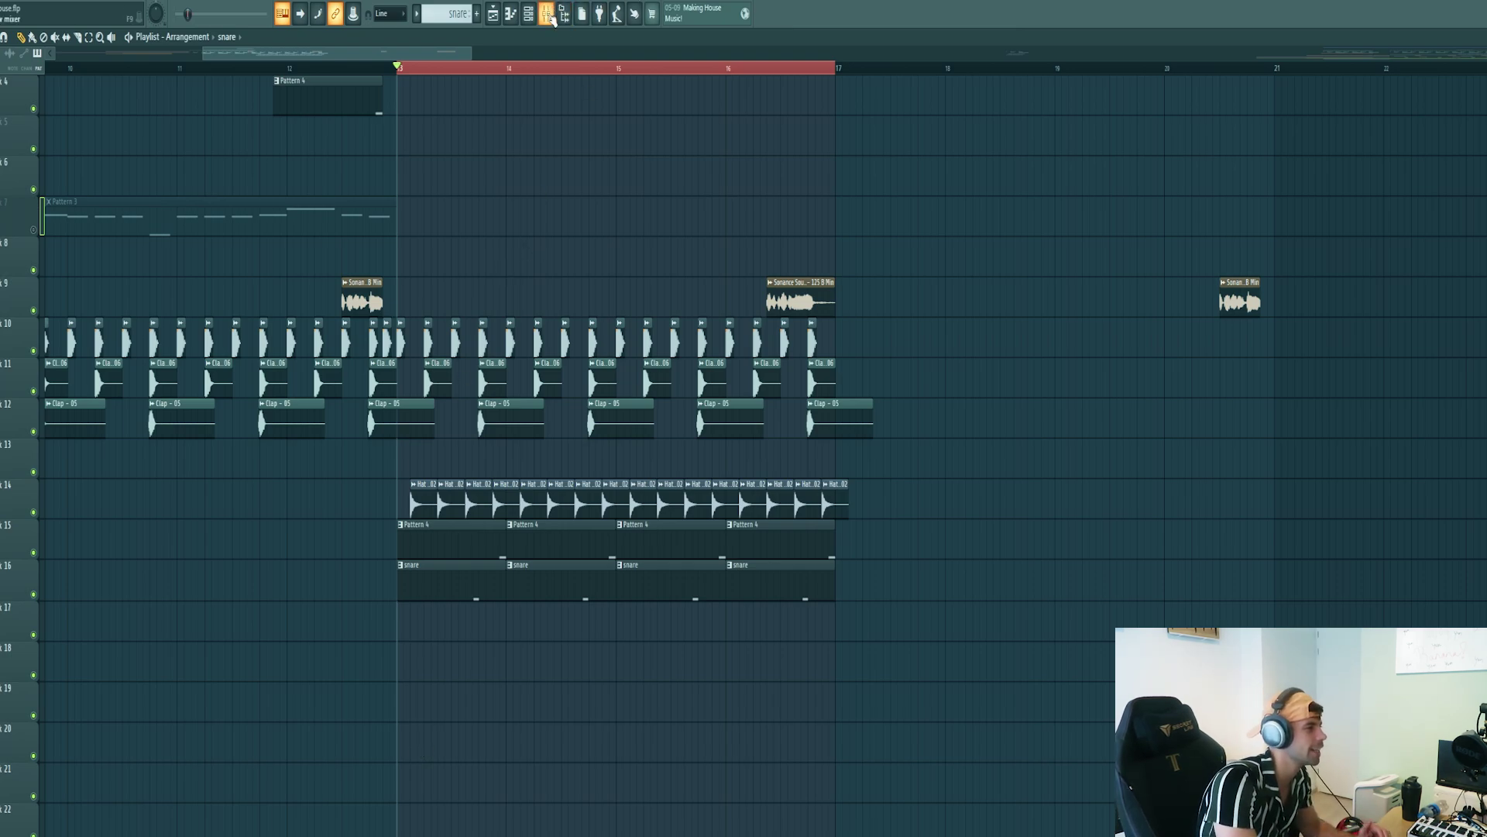
- Switch on the Vinyl effect on the DRUMBUSS mixer track and audition the drum loop with it
click(550, 16)
click(880, 480)
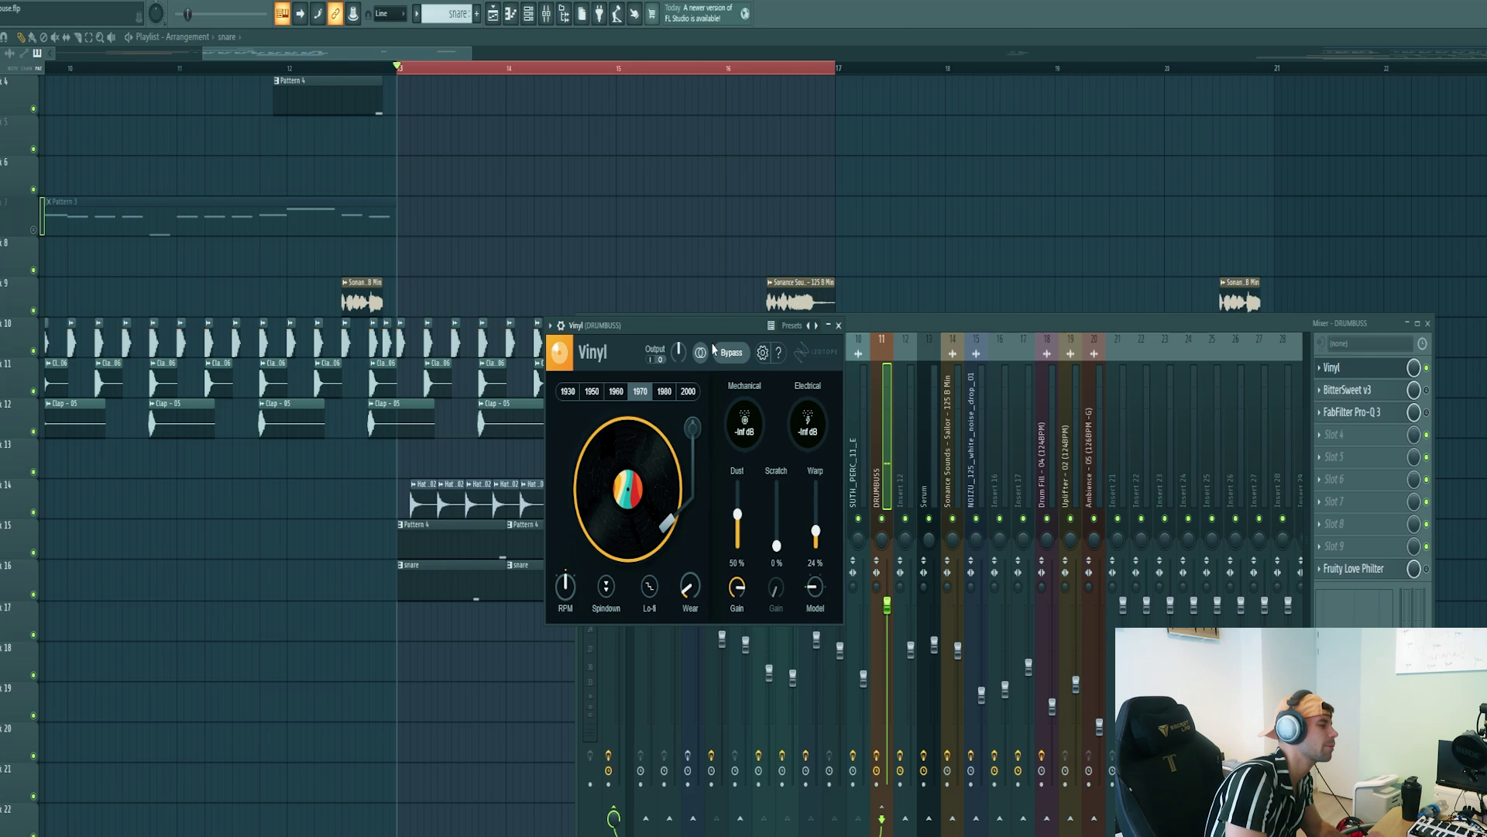
key(space)
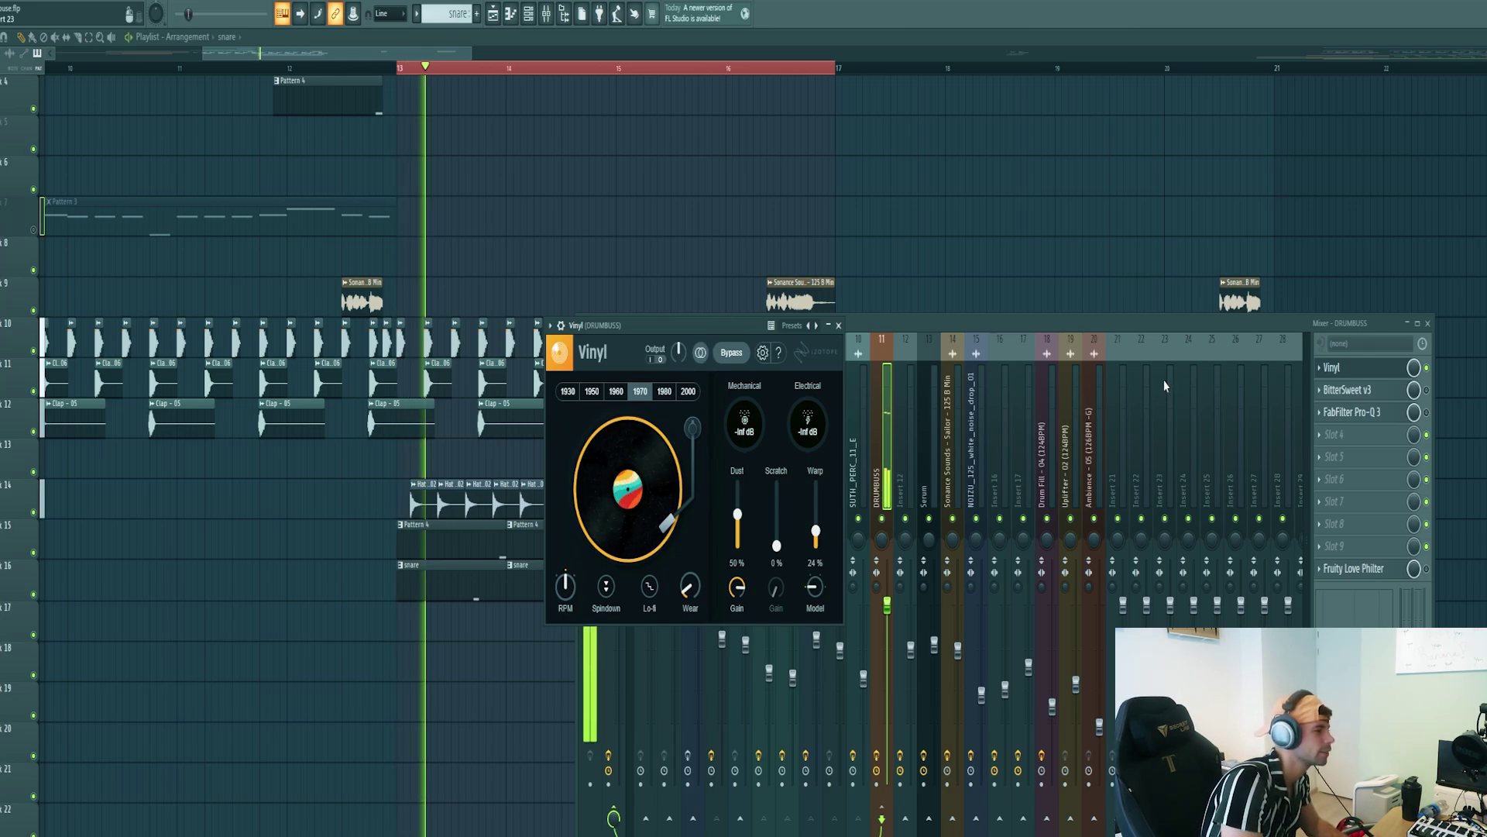
click(1426, 368)
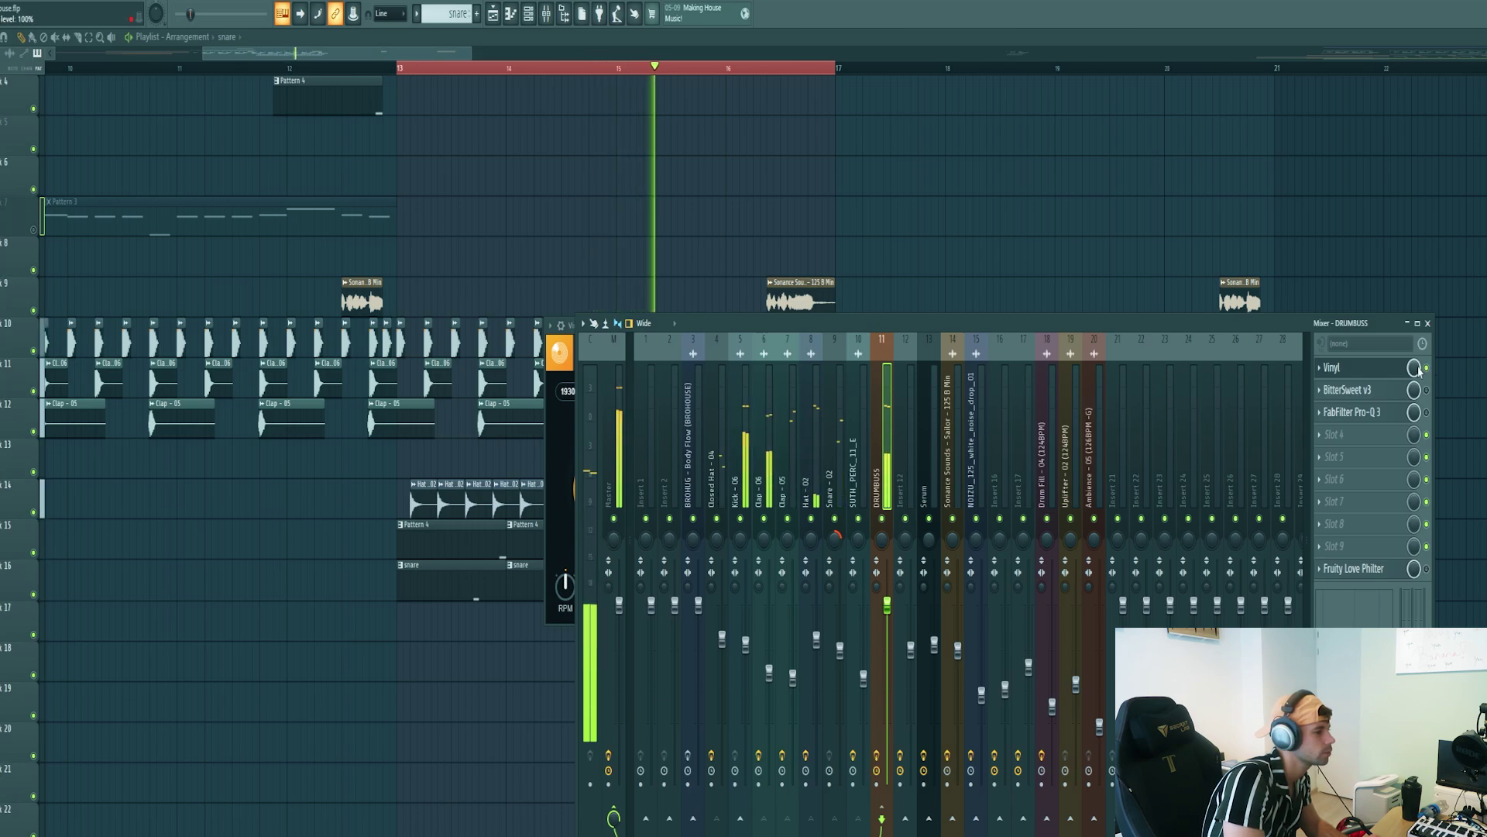
click(1411, 367)
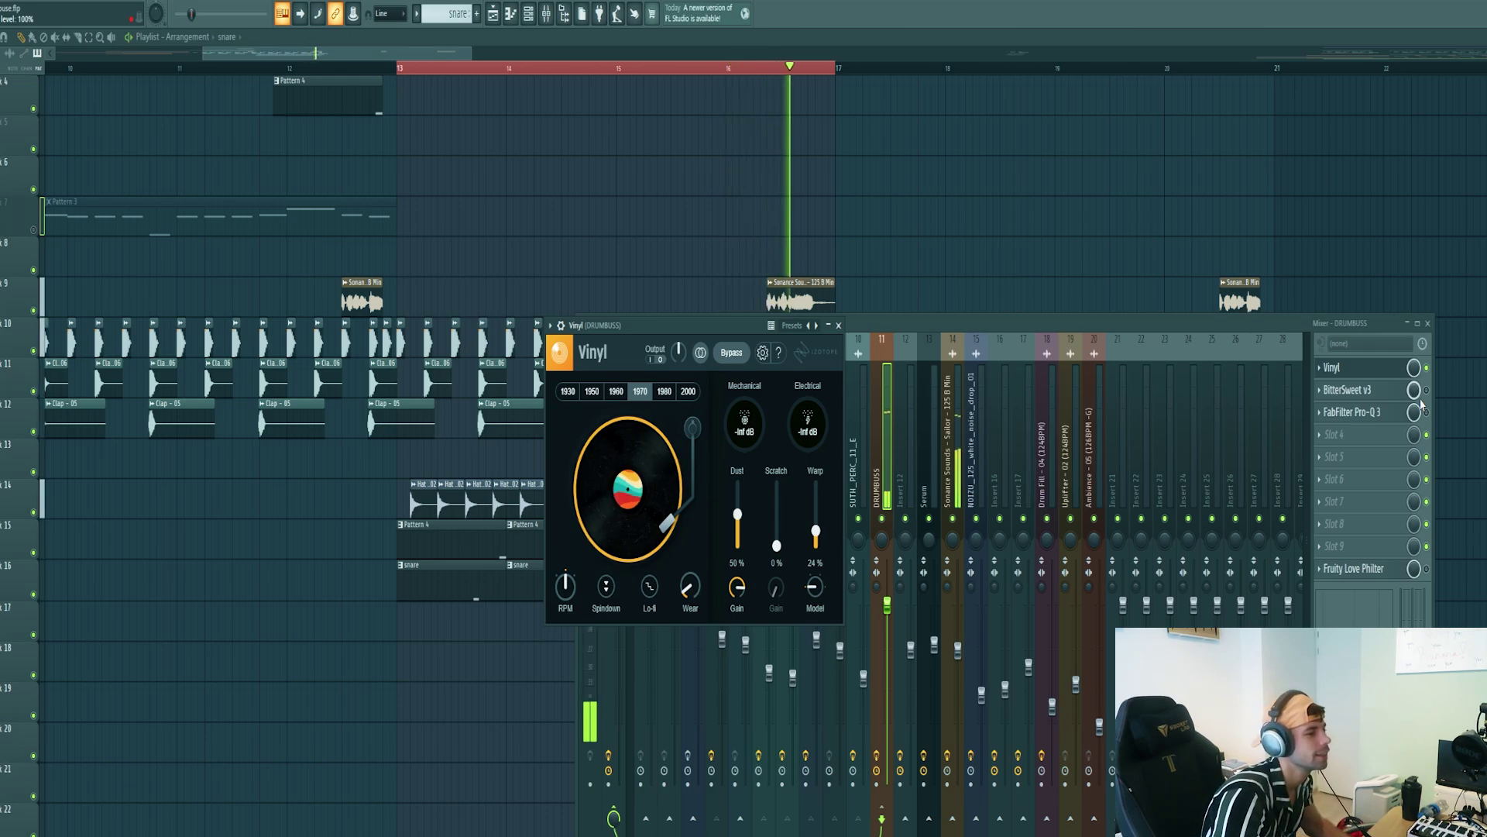
key(space)
- Switch on BitterSweet v3 on the DRUMBUSS mixer track, play the drum loop through it, and open FabFilter Pro-Q 3
click(1426, 390)
click(1378, 399)
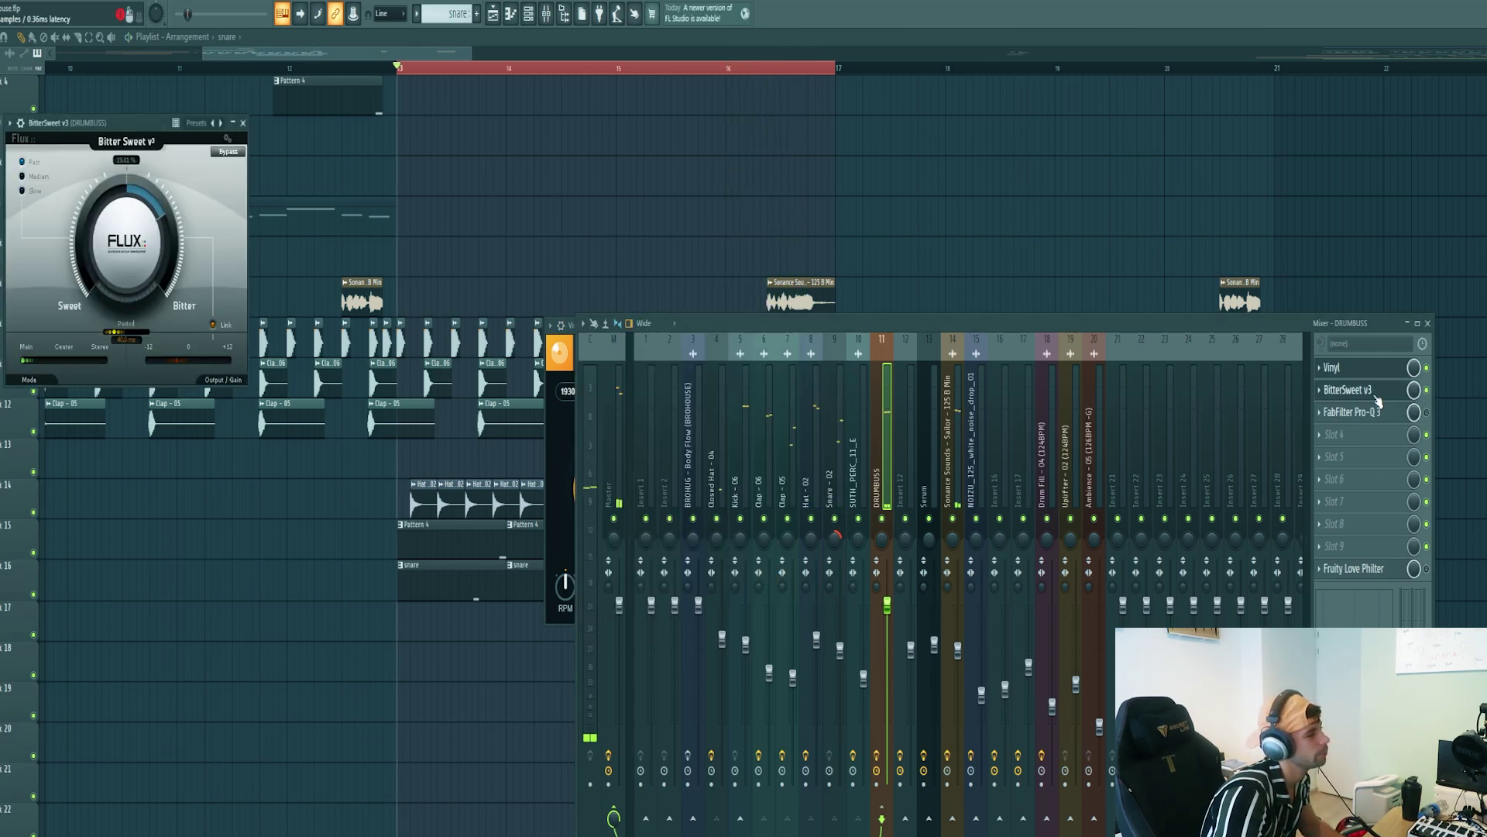
drag(121, 121, 657, 392)
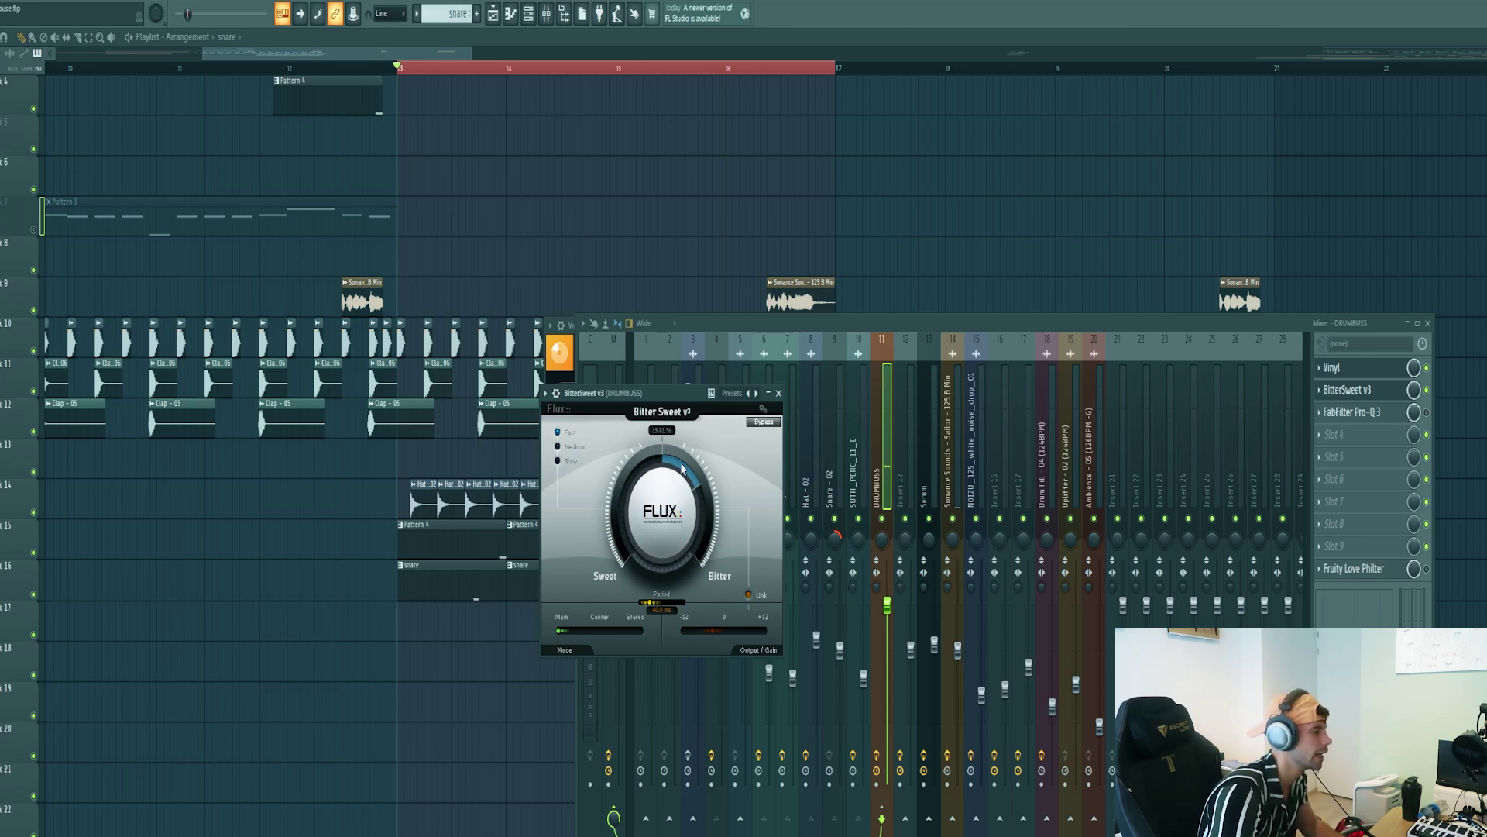
key(space)
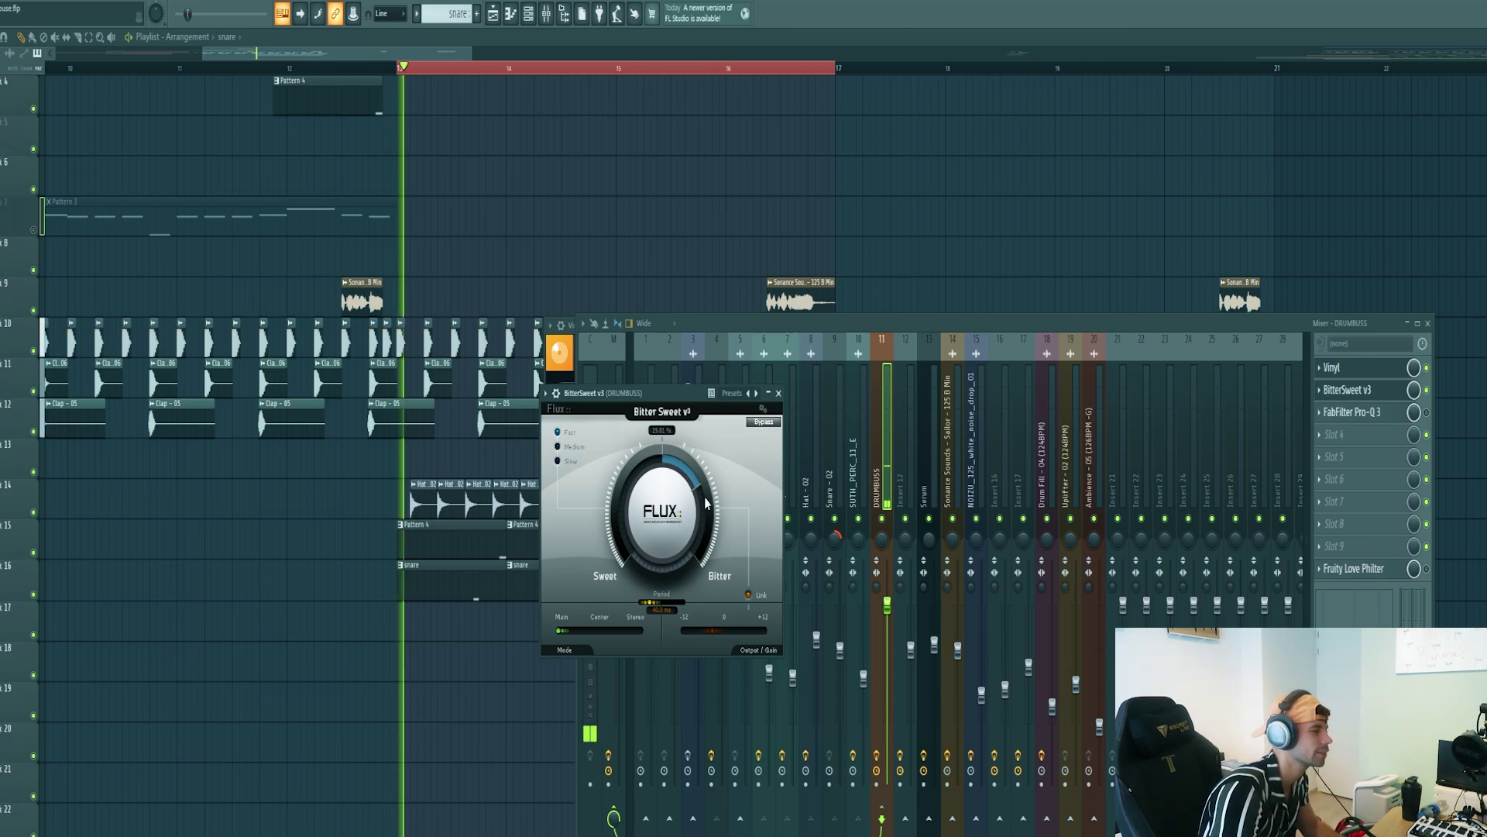
click(1351, 411)
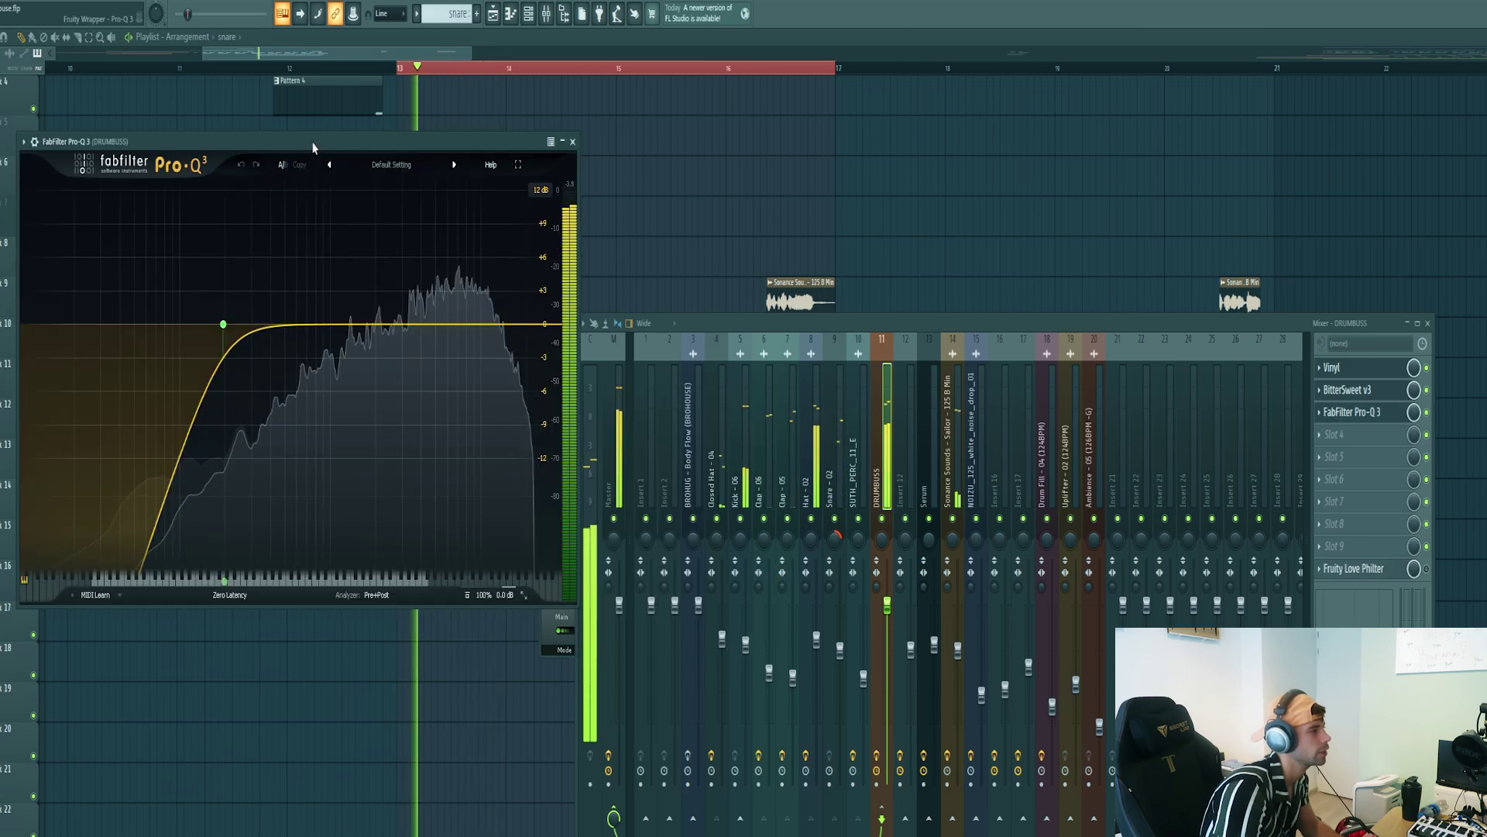
drag(256, 150, 555, 196)
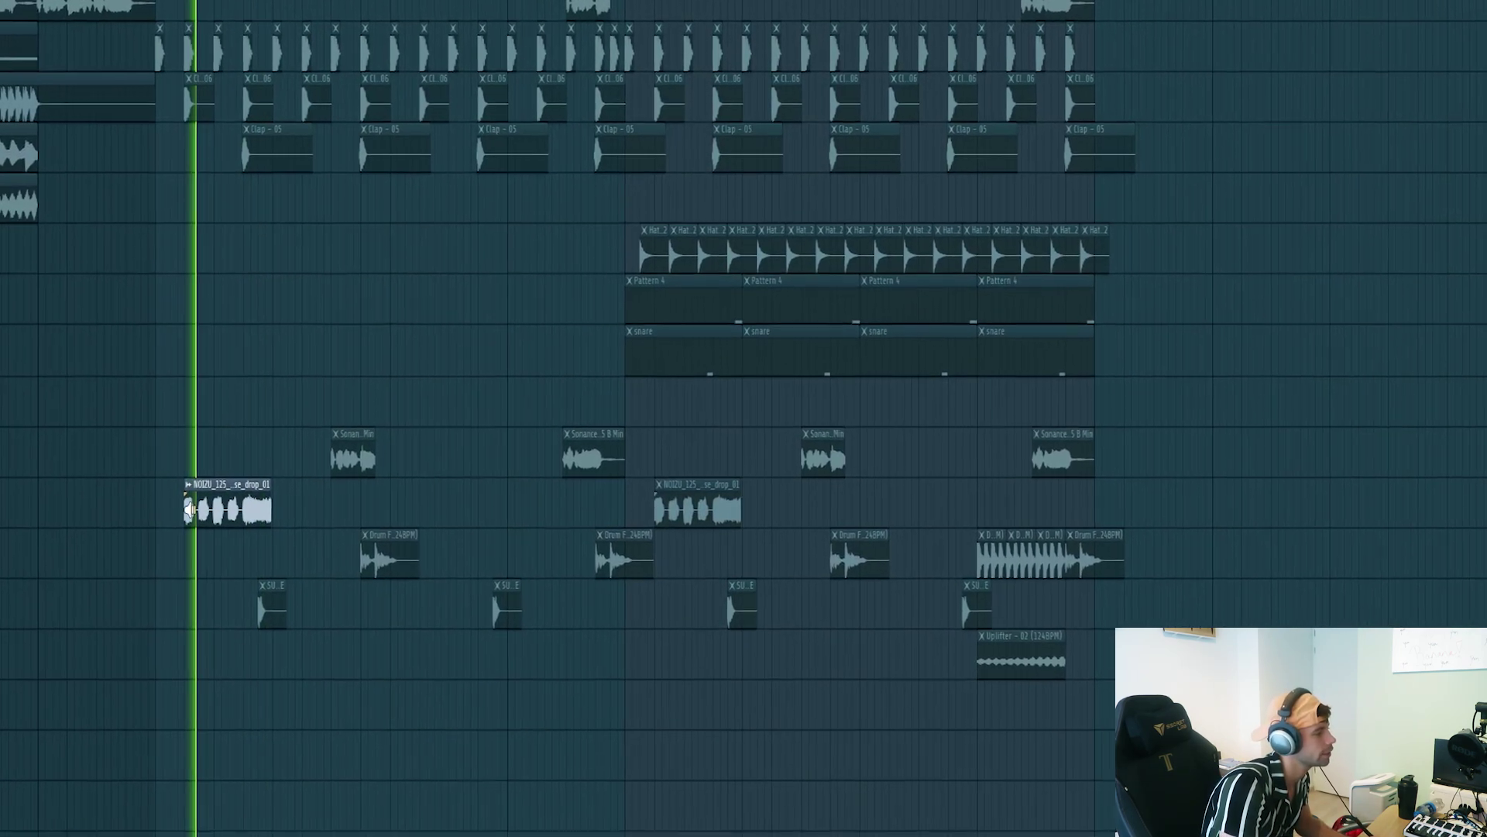
- Audition the white noise drop, SUTH percussion and Drum Fill - 04 clips on their own in the playlist
key(space)
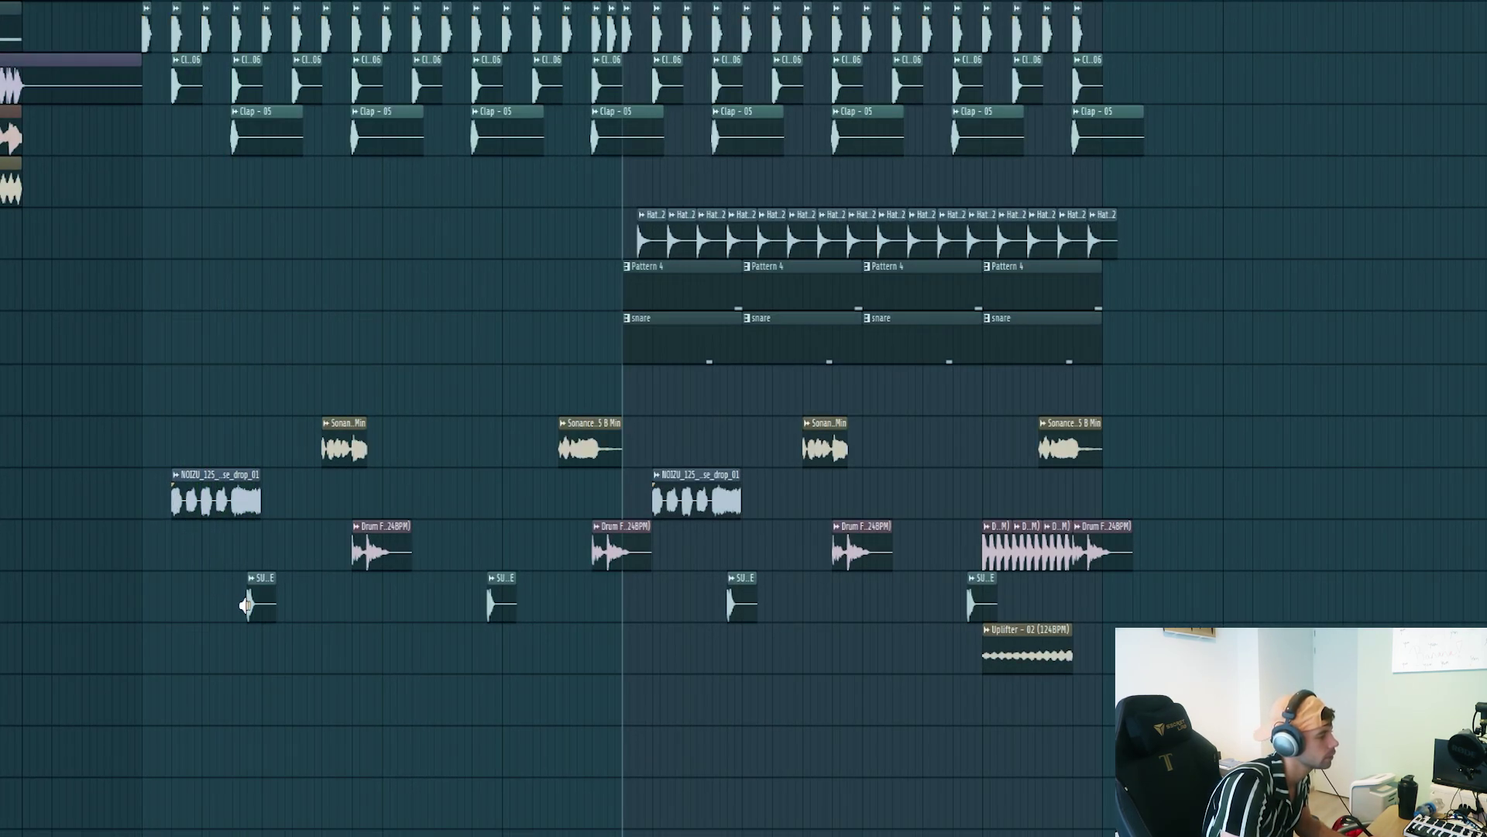
click(247, 605)
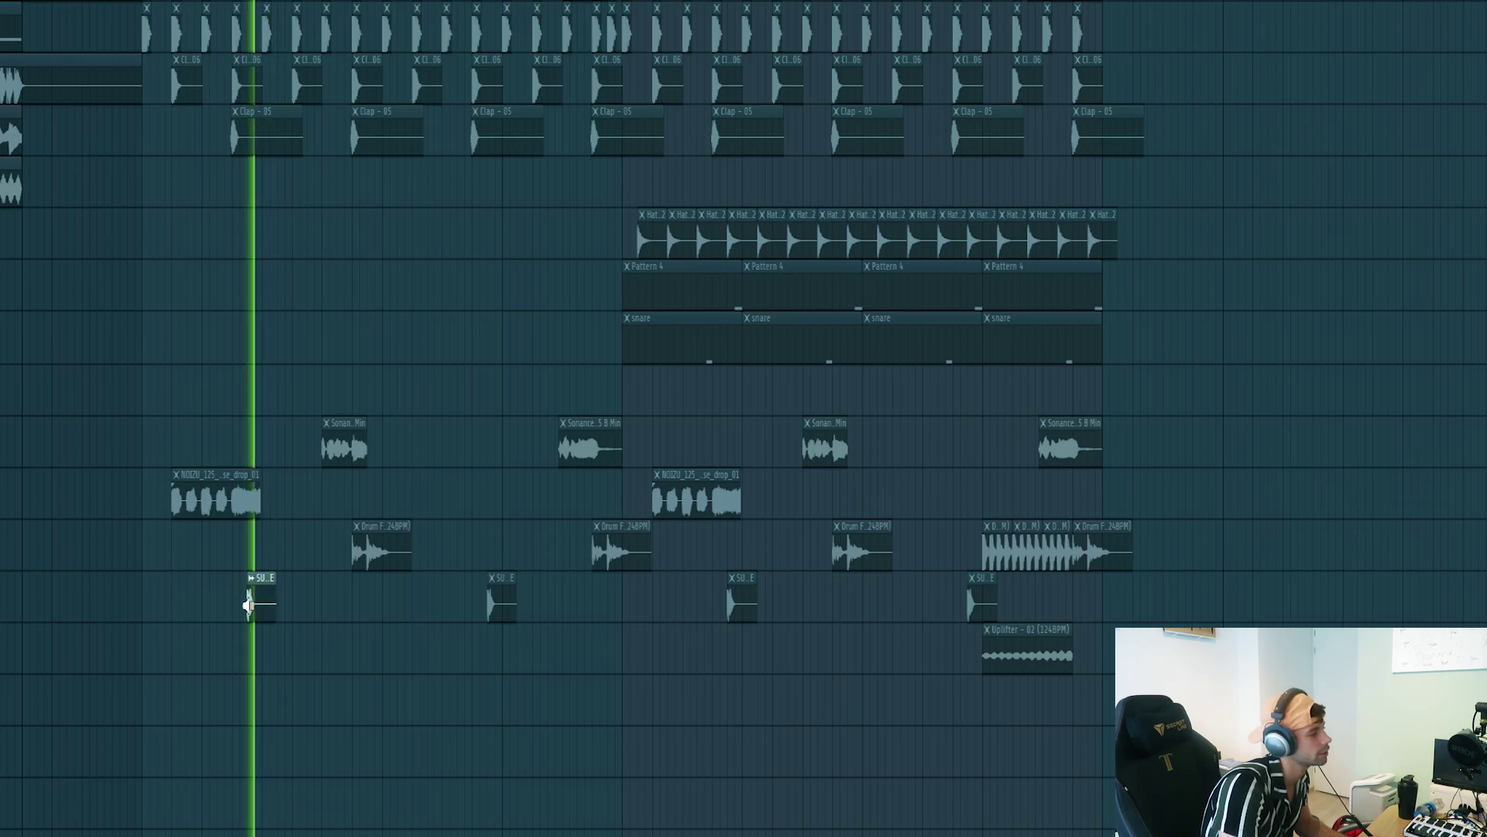
key(space)
scroll(306, 620, down, 5)
scroll(372, 566, up, 6)
click(389, 544)
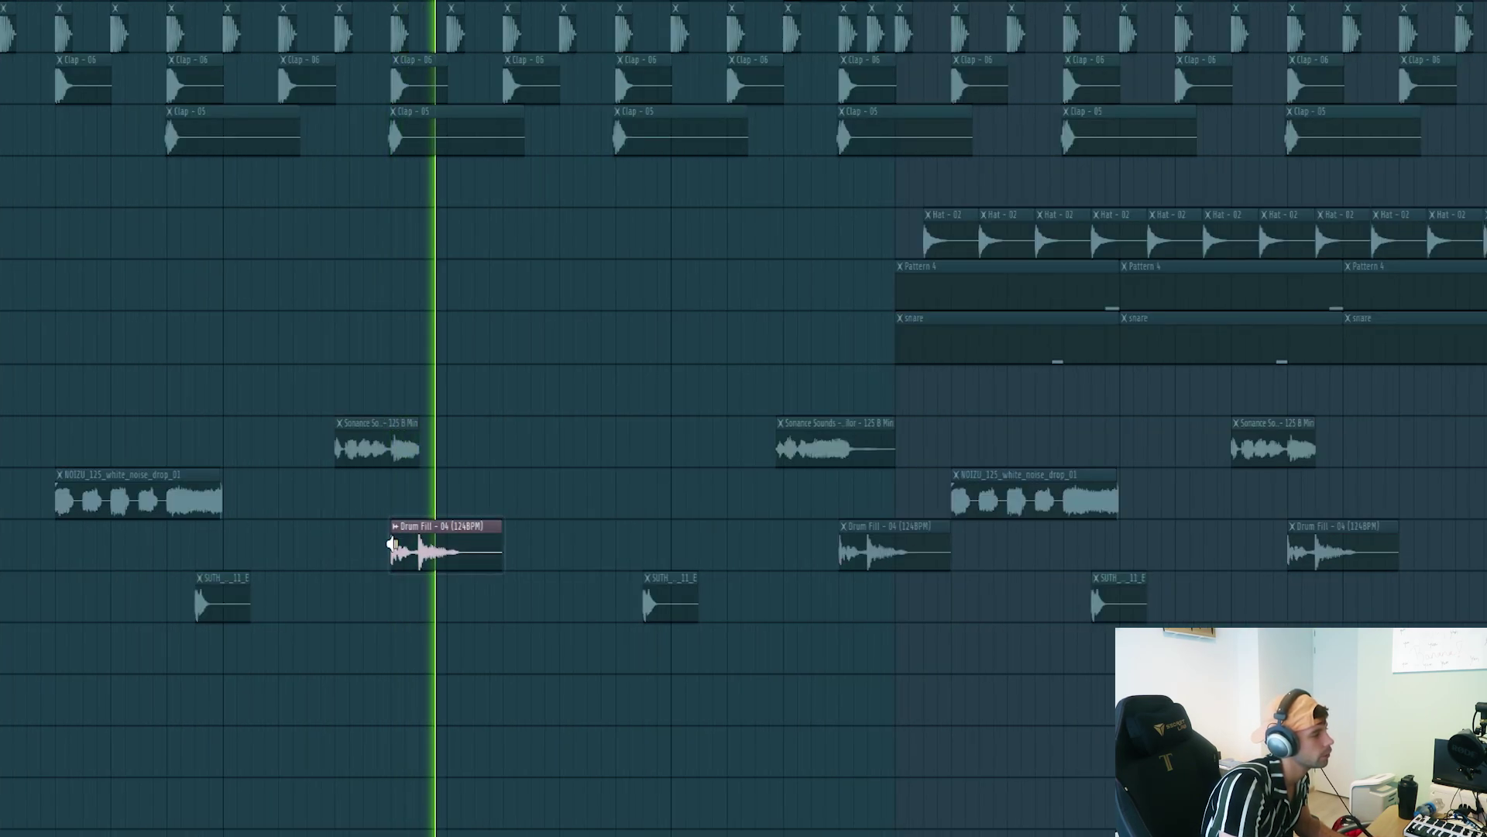
key(space)
scroll(1136, 554, down, 2)
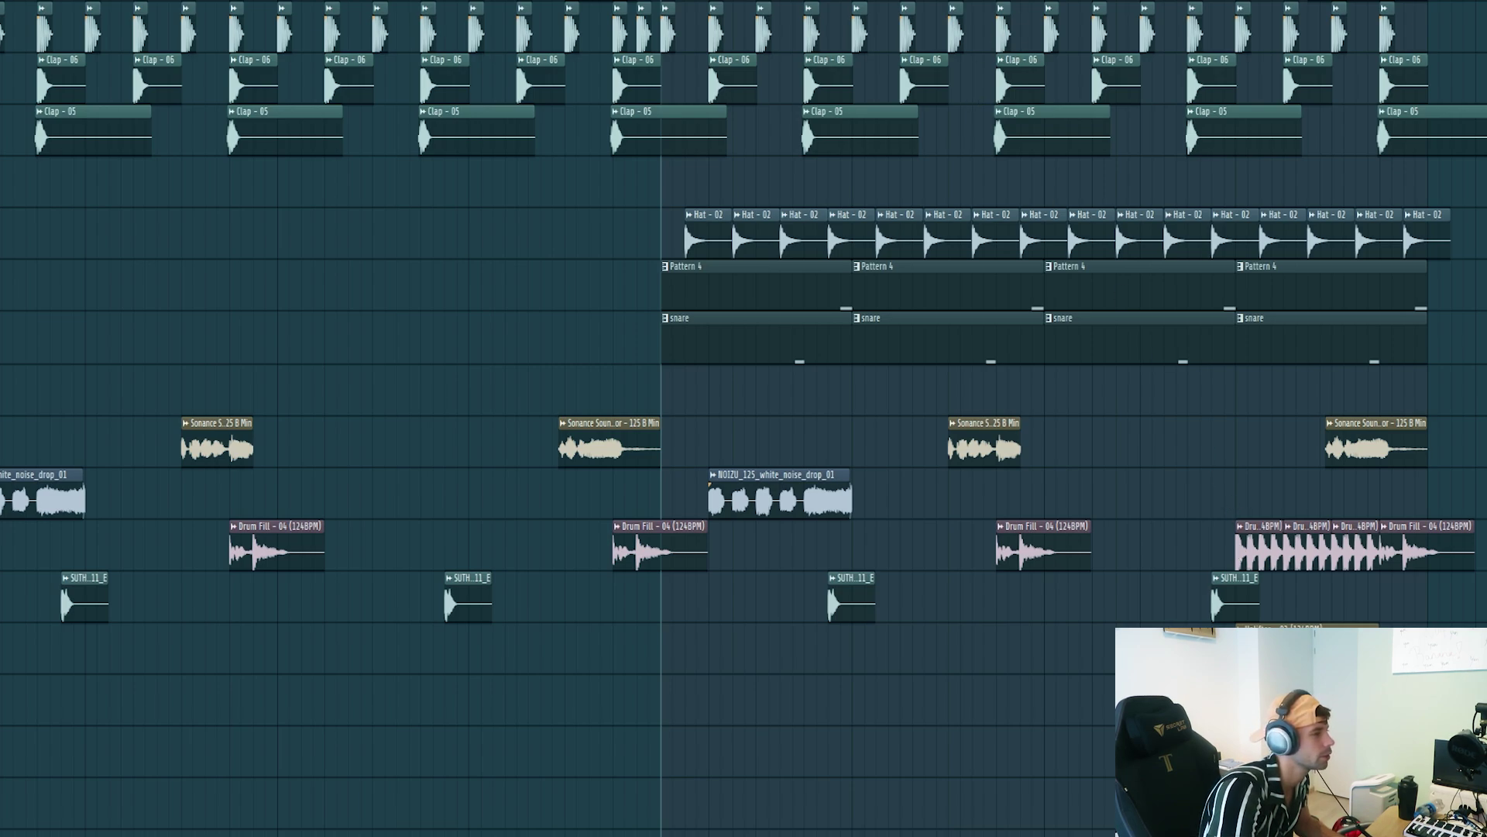
click(1128, 555)
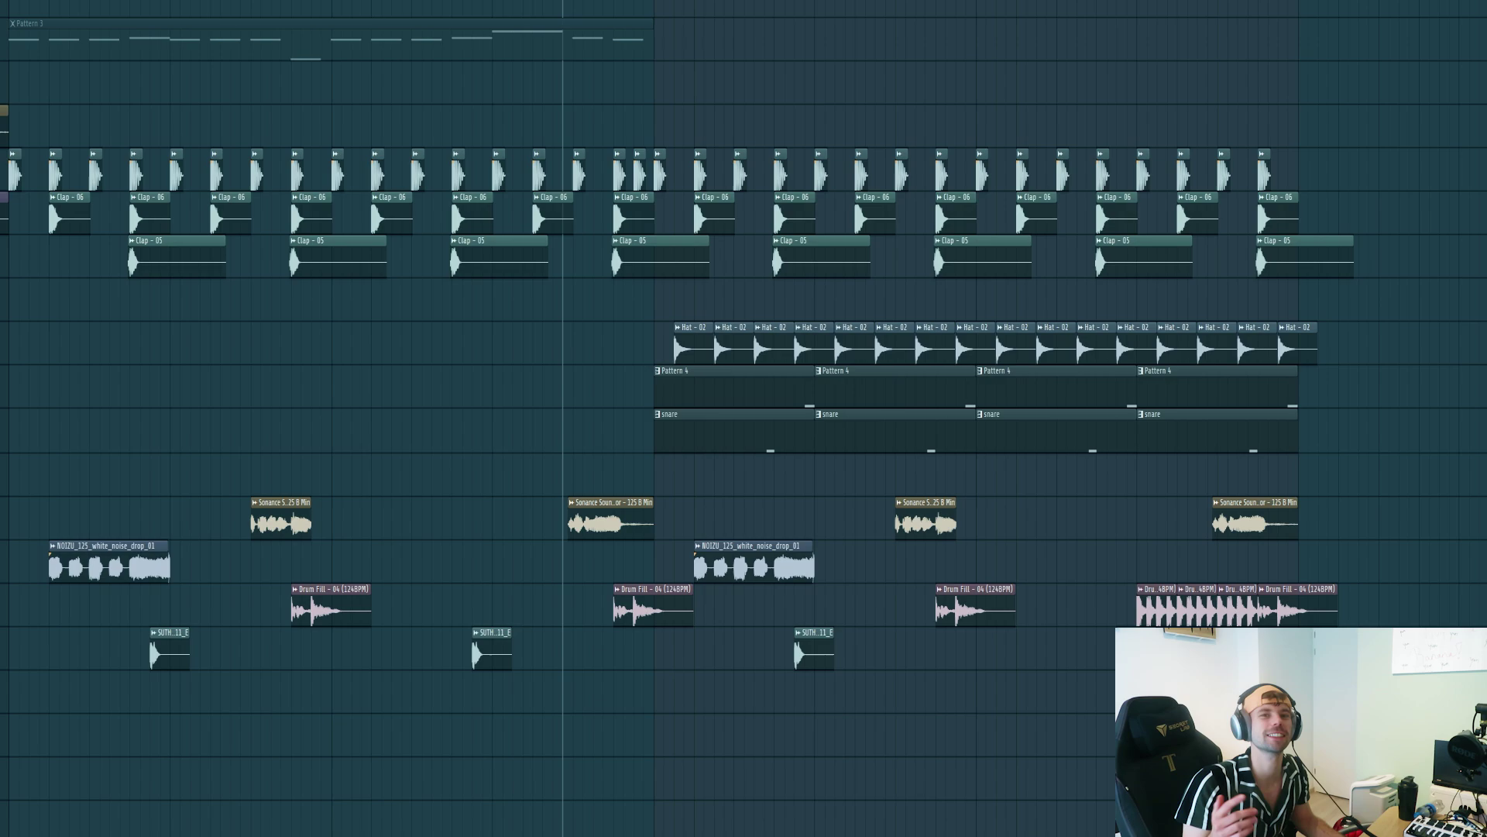
key(space)
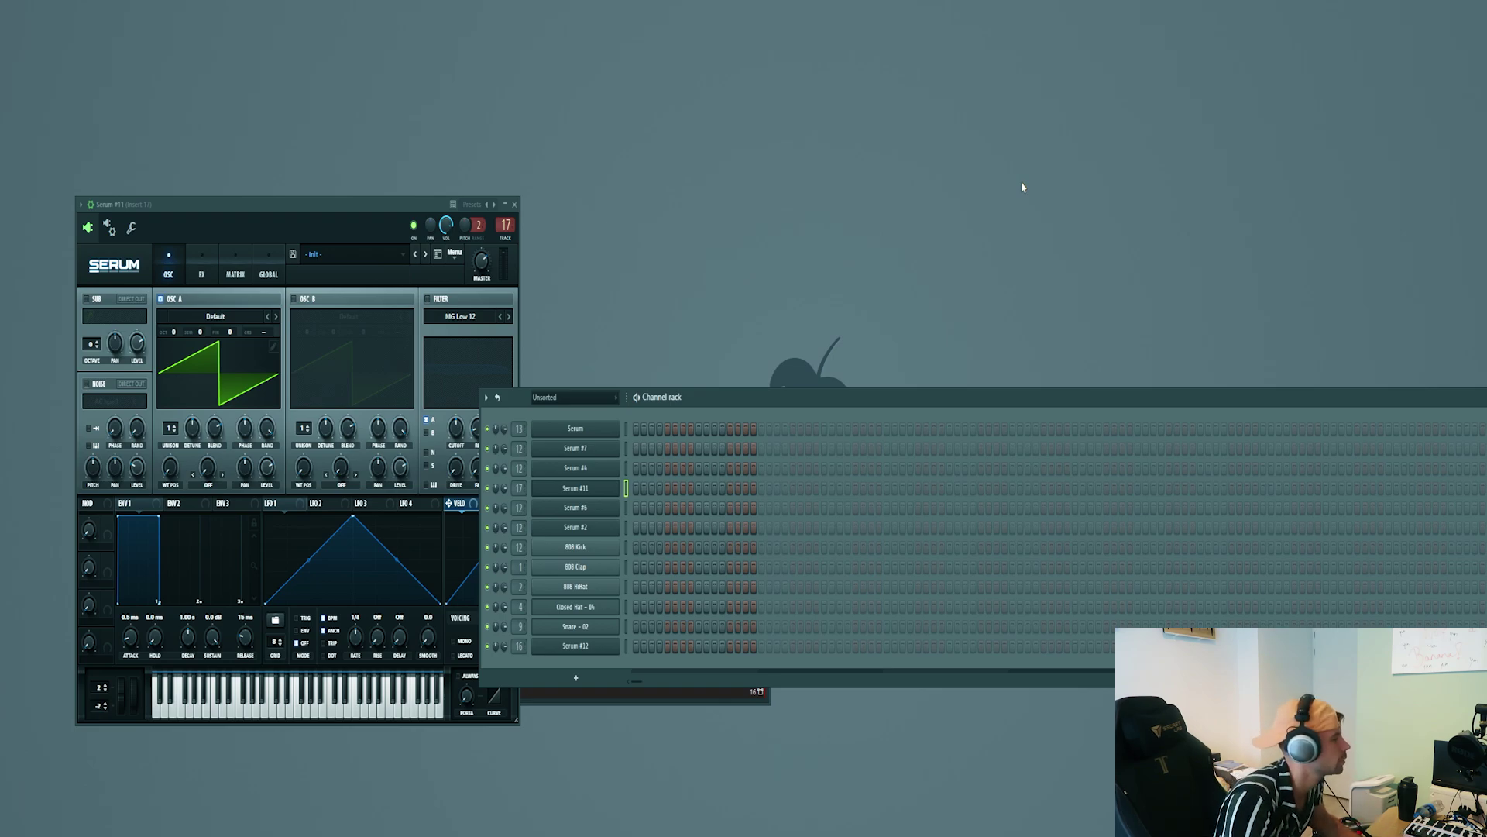
- Load the Lead - Juice preset from Sonance Sounds - Bass House Vol. 7 into Serum #11
click(376, 256)
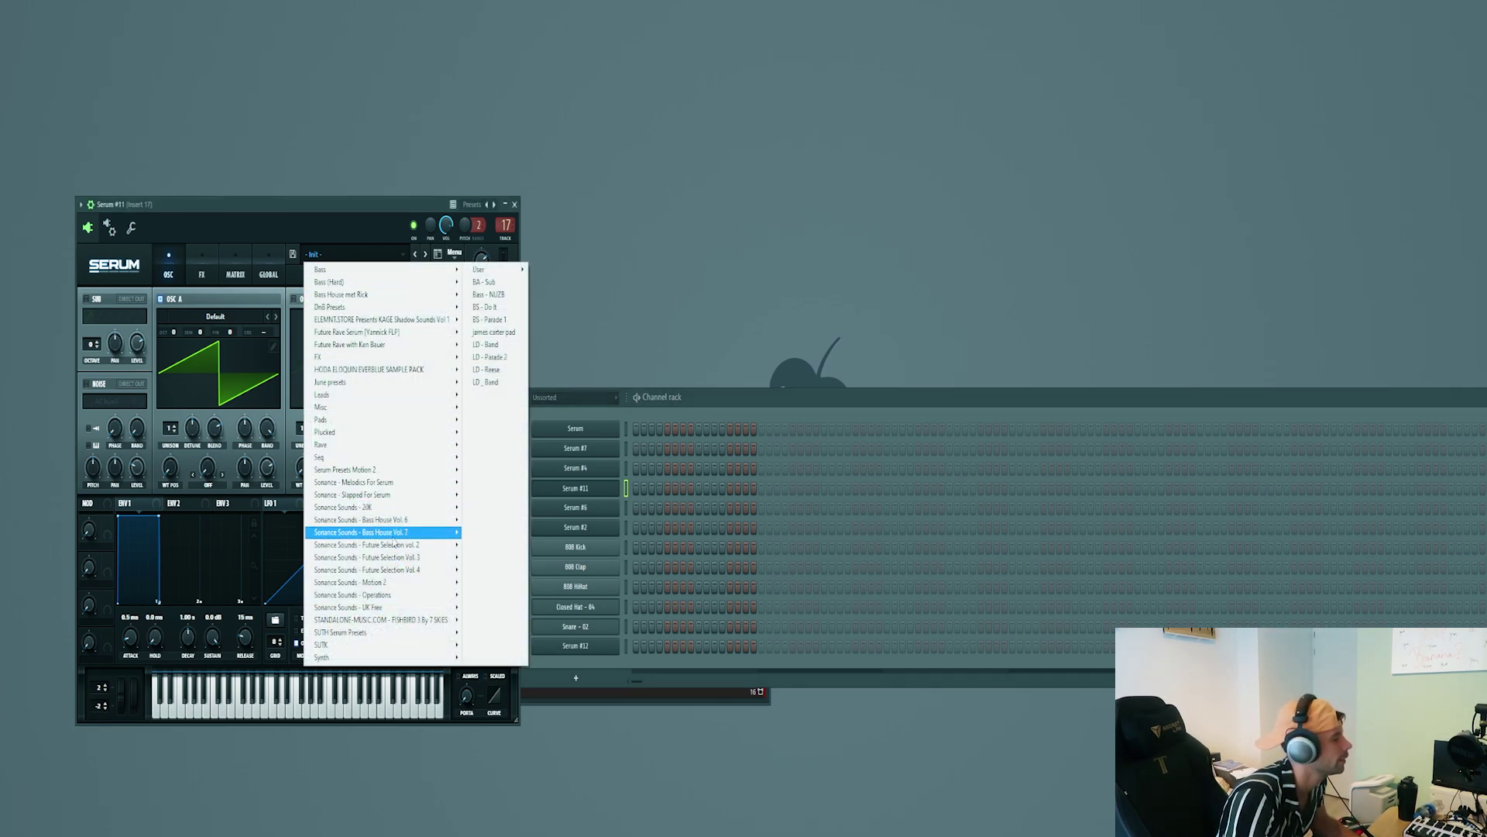
mouse_move(418, 532)
click(629, 157)
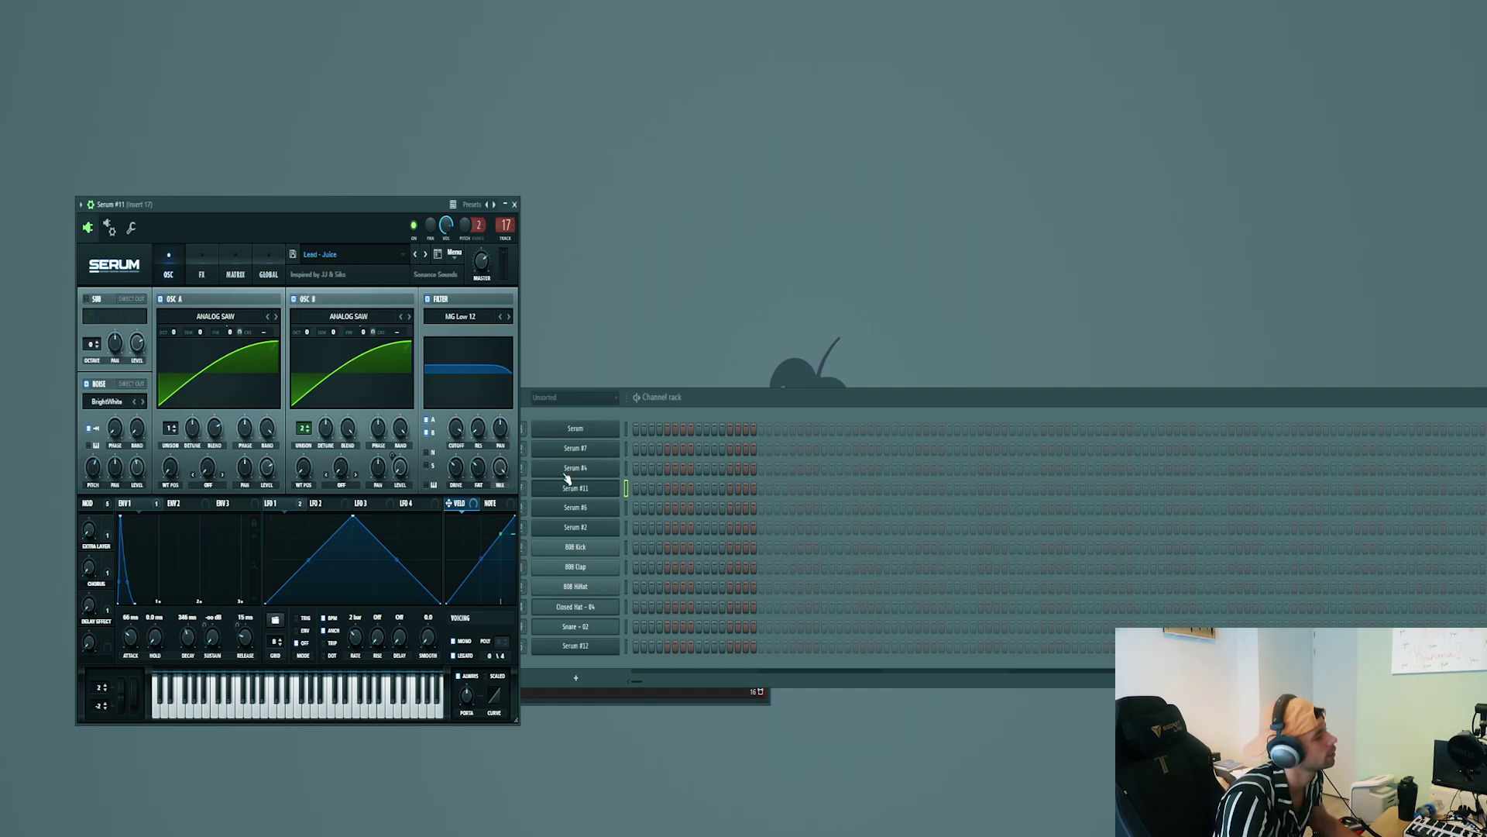
- Write two-step notes E4, F4, E4, E4 and F4 on steps 1, 3, 5, 9 and 13 of Serum #11's first bar and play them
right_click(608, 494)
click(639, 490)
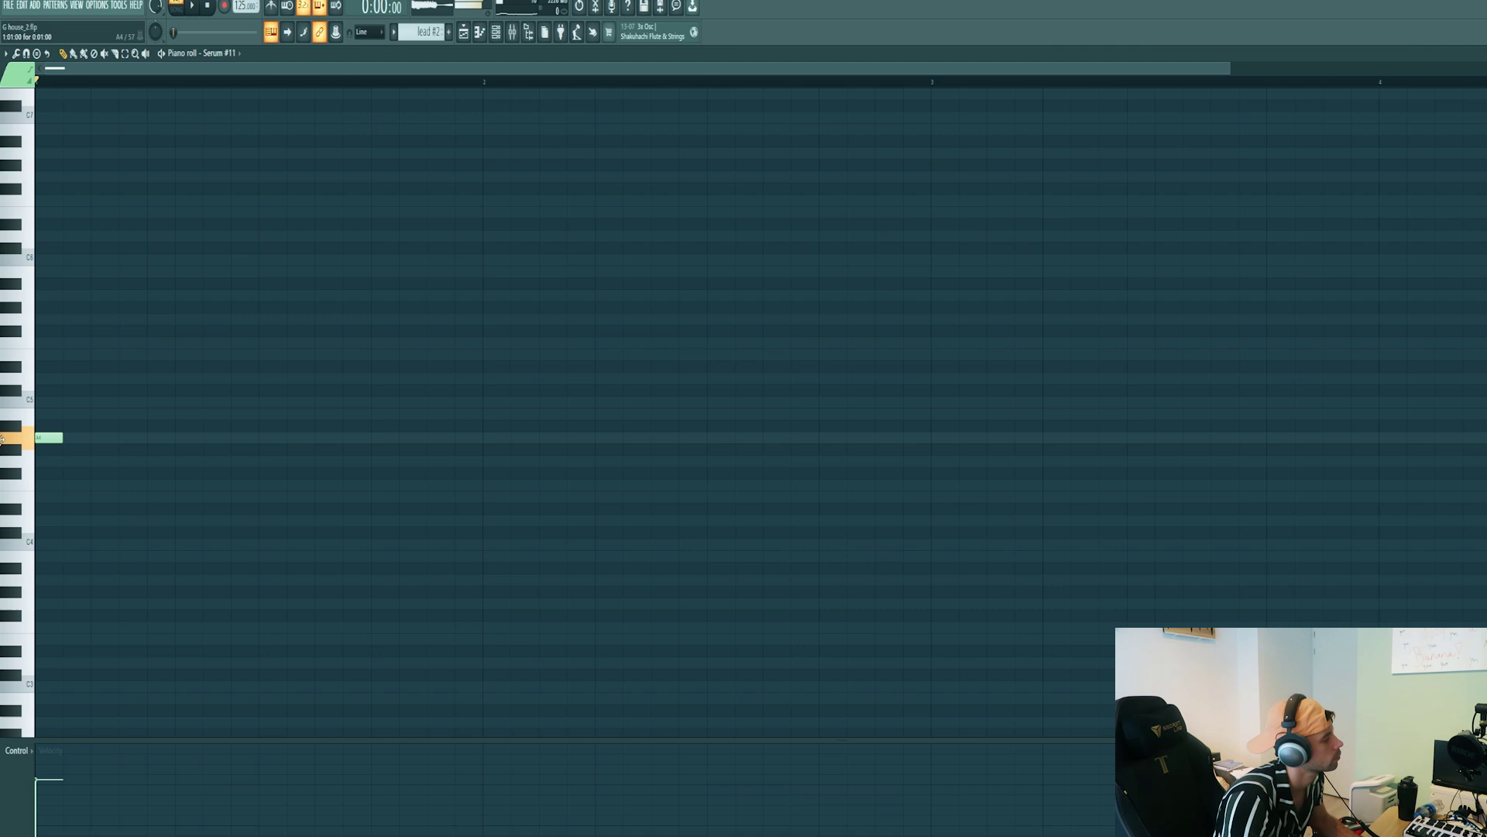
drag(49, 439, 91, 502)
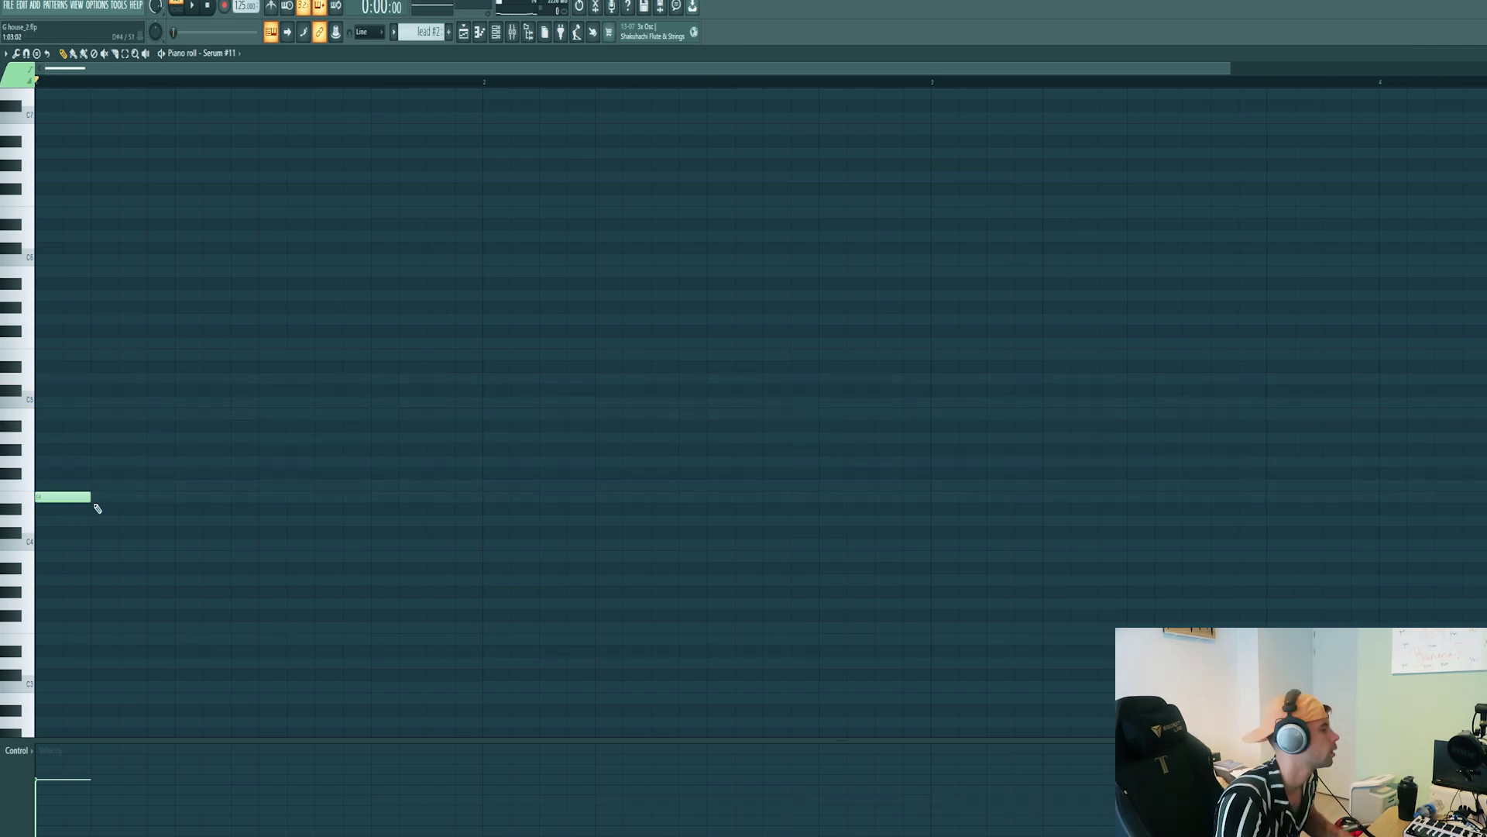
click(151, 497)
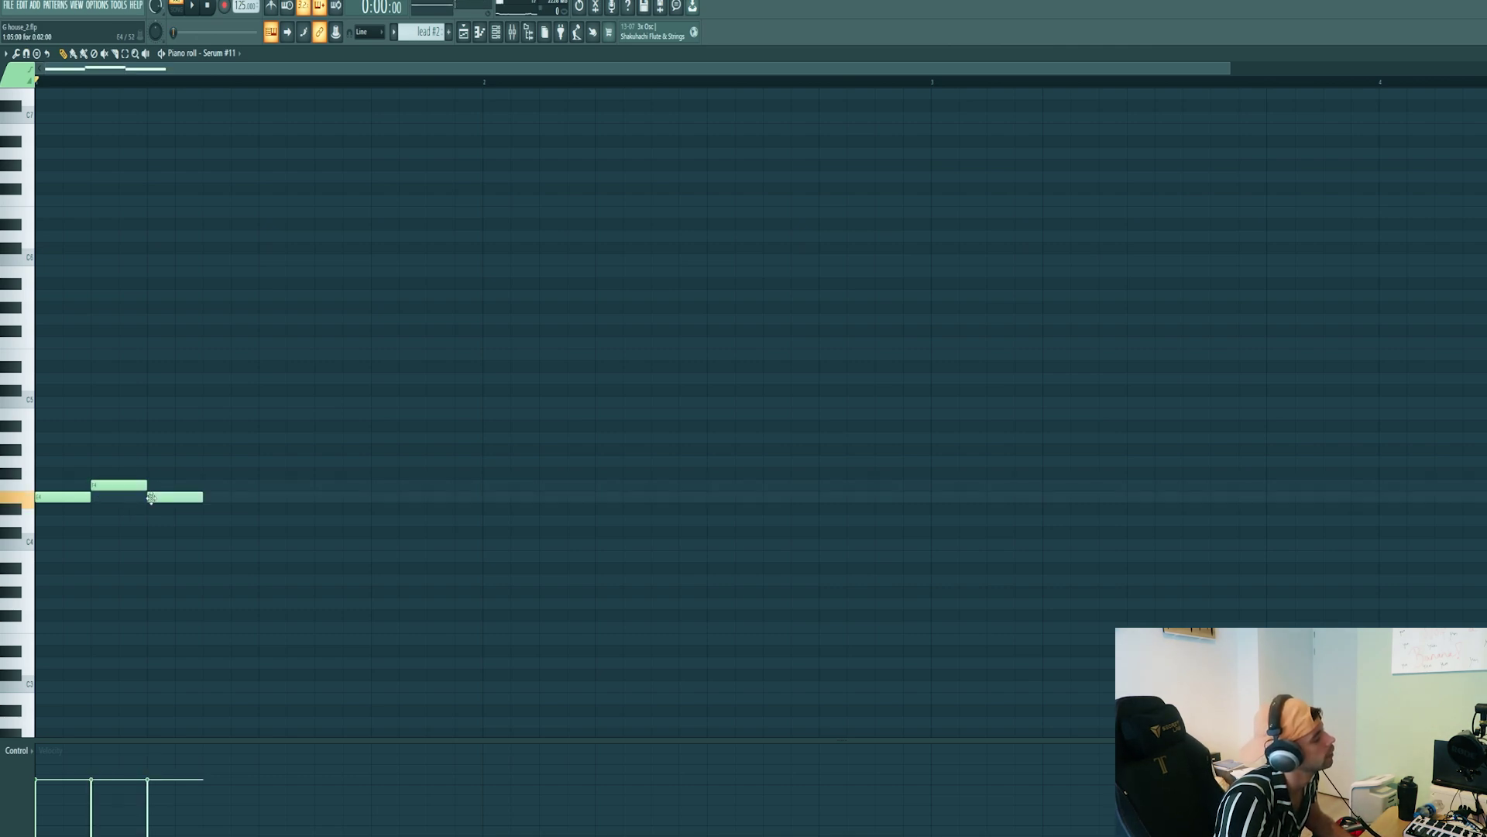
click(254, 499)
click(375, 485)
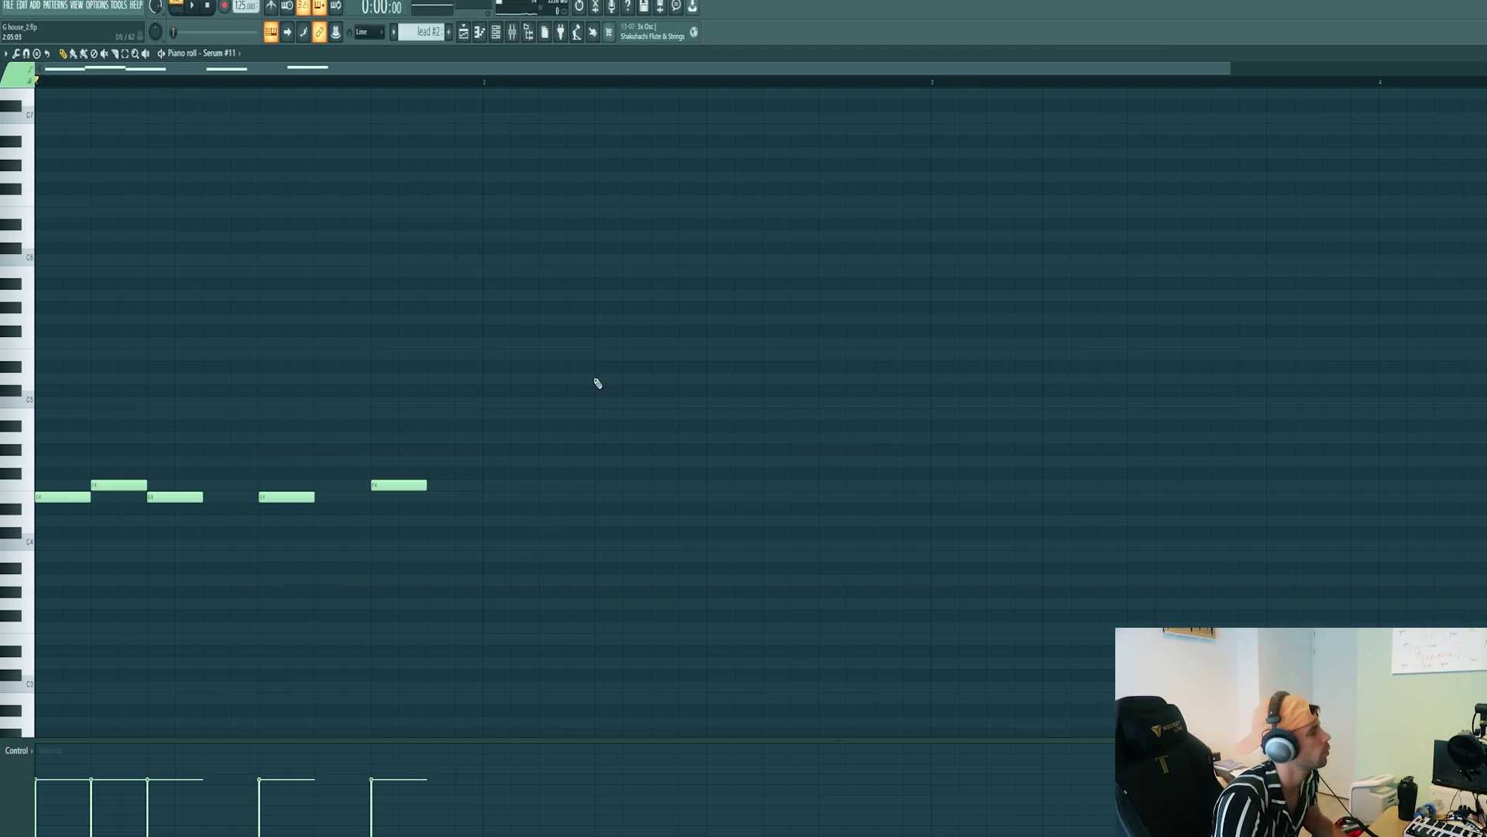
key(space)
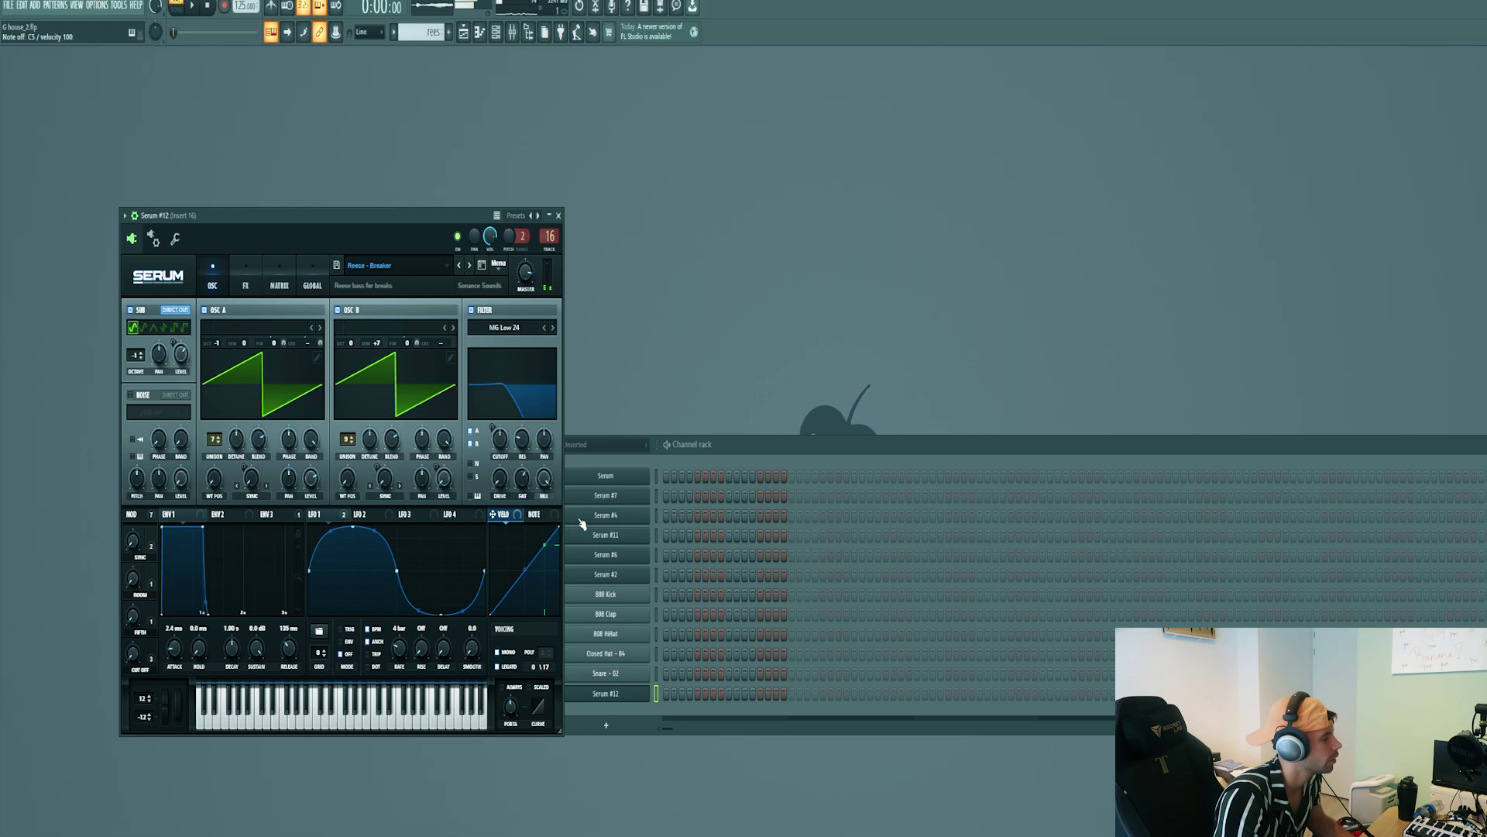
- Write an eight-step E4 note followed by a four-step F4 note from the start of bar 1 for Serum #12
right_click(619, 698)
click(685, 698)
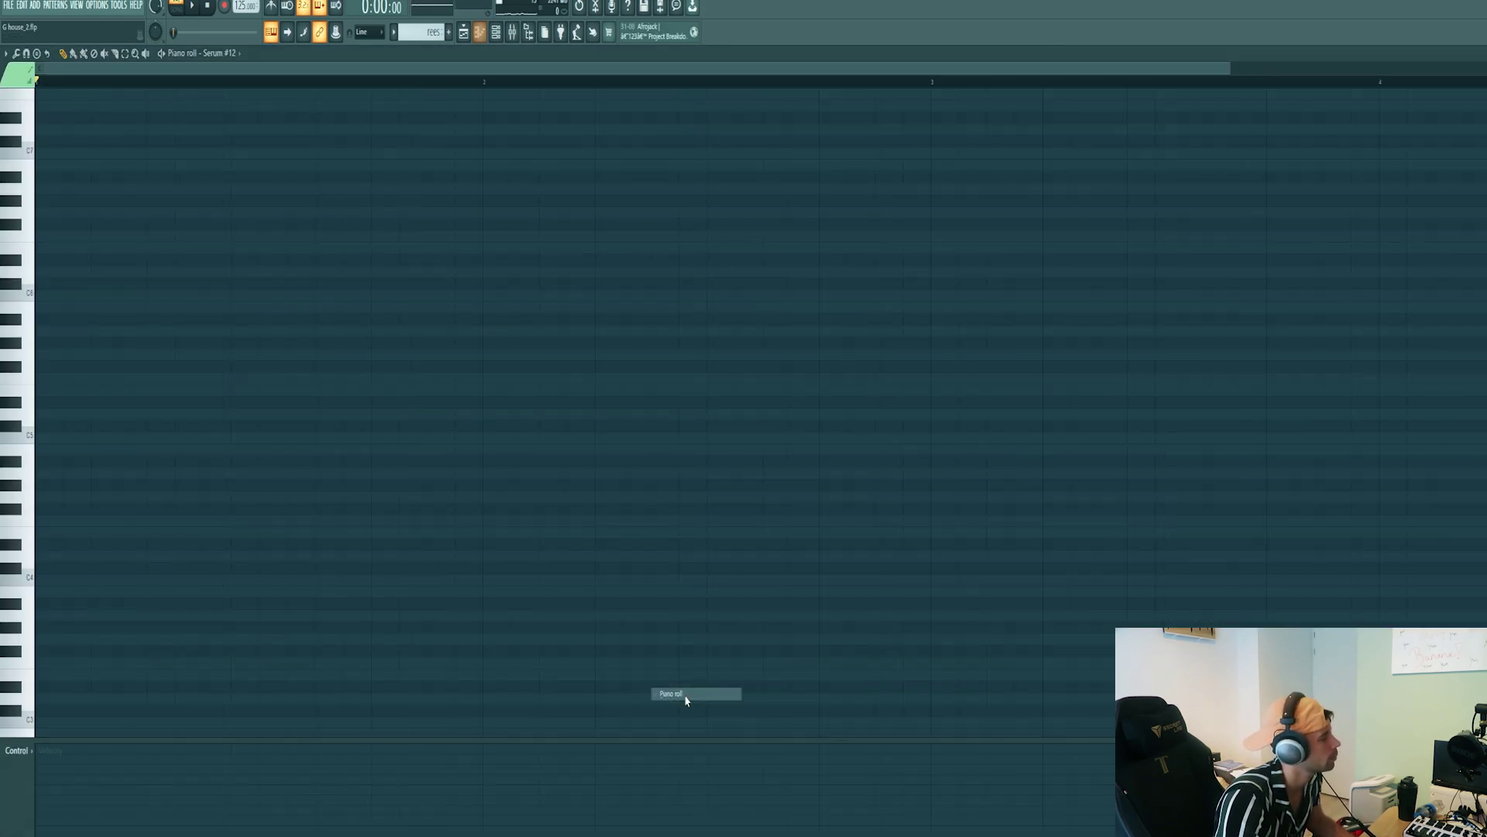
drag(43, 483, 258, 530)
click(263, 521)
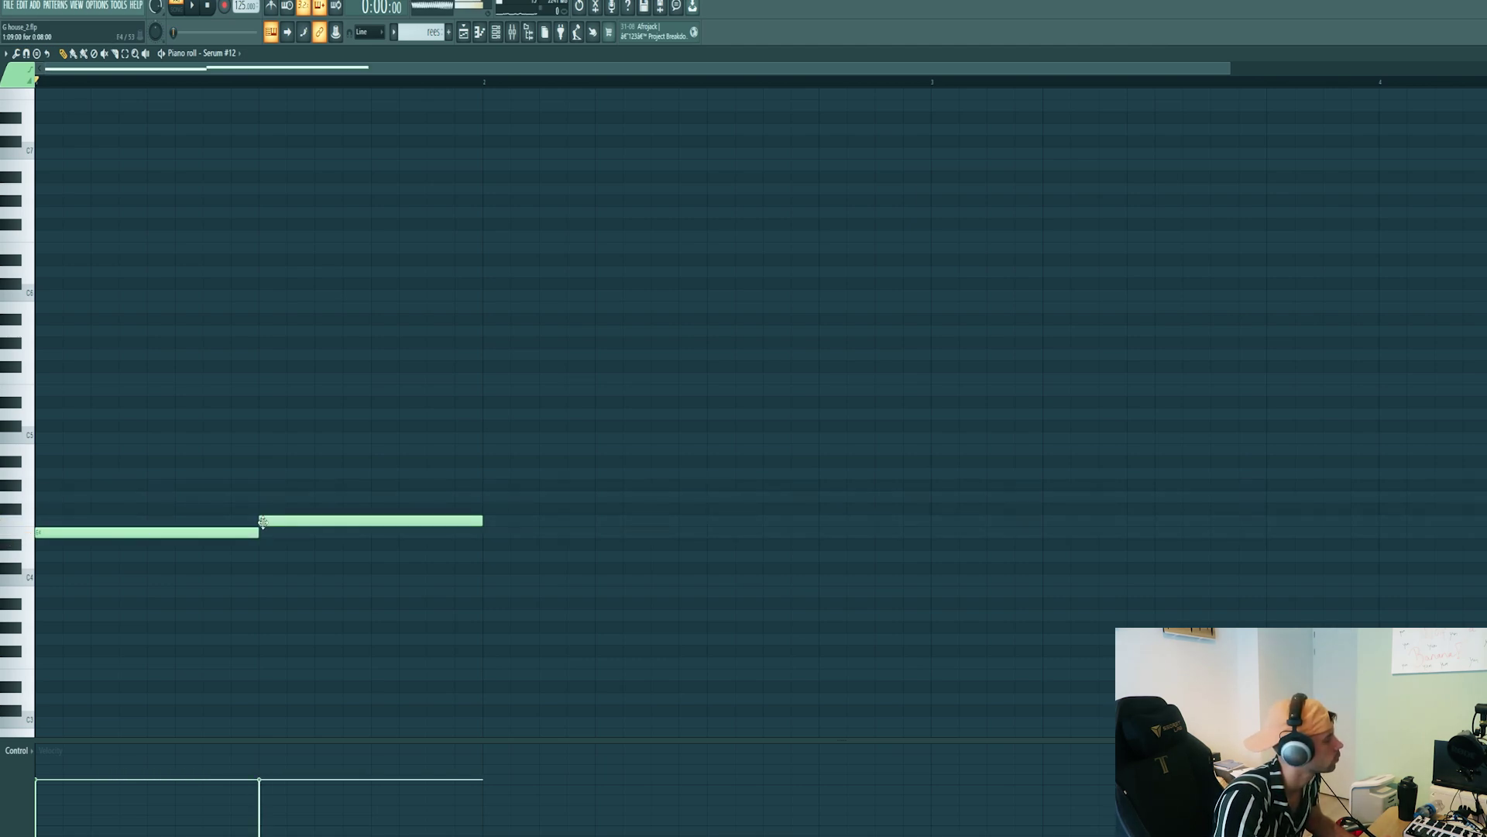
- Add a four-step C5 note on the last beat of bar 1, lower it one octave to C4, and play the pattern
click(370, 535)
drag(386, 527, 390, 439)
ctrl+click(395, 439)
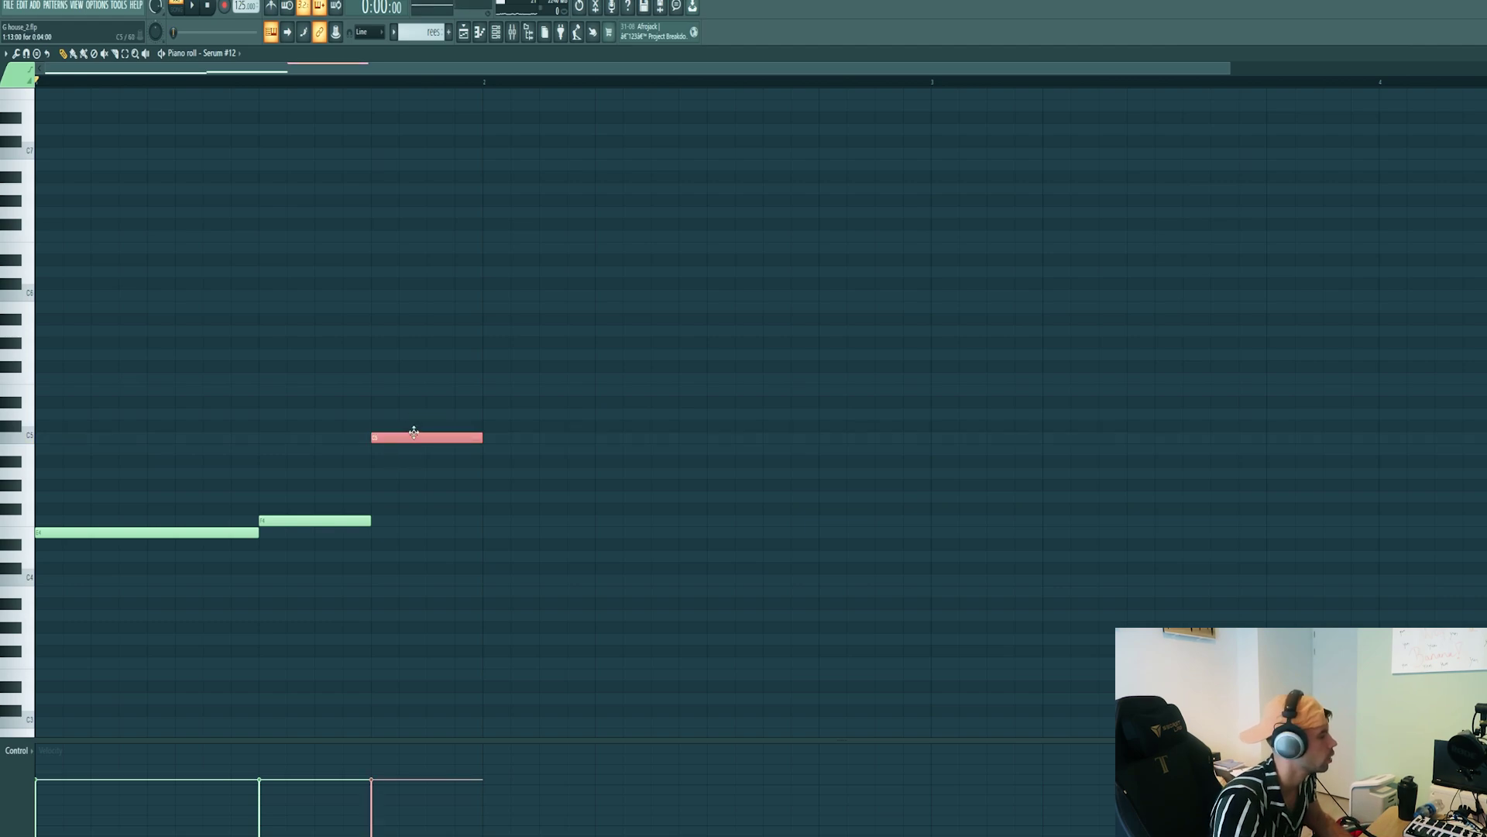
key(ctrl+Down)
right_click(442, 584)
key(ctrl+z)
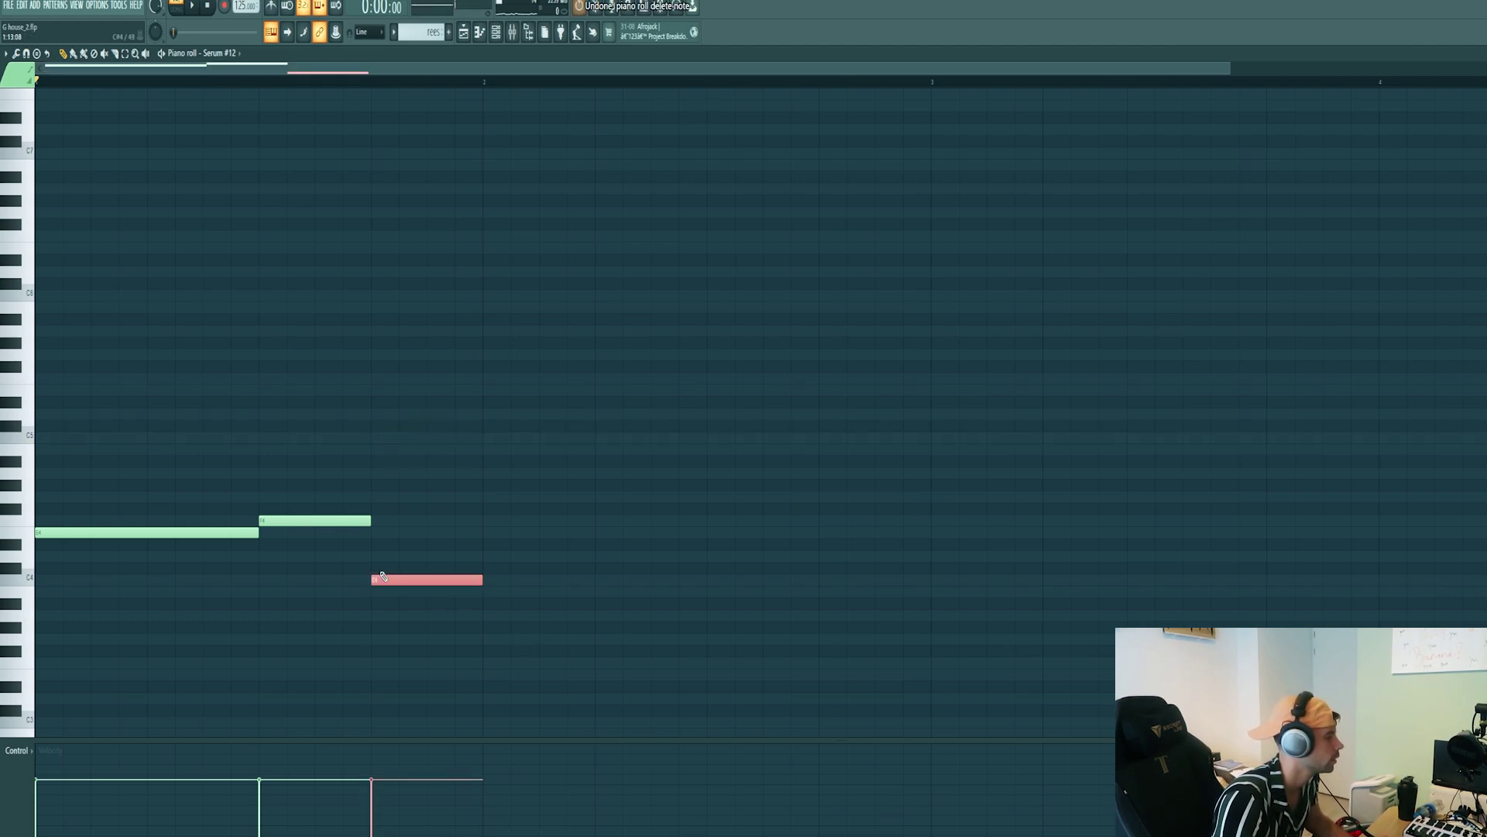
key(ctrl+d)
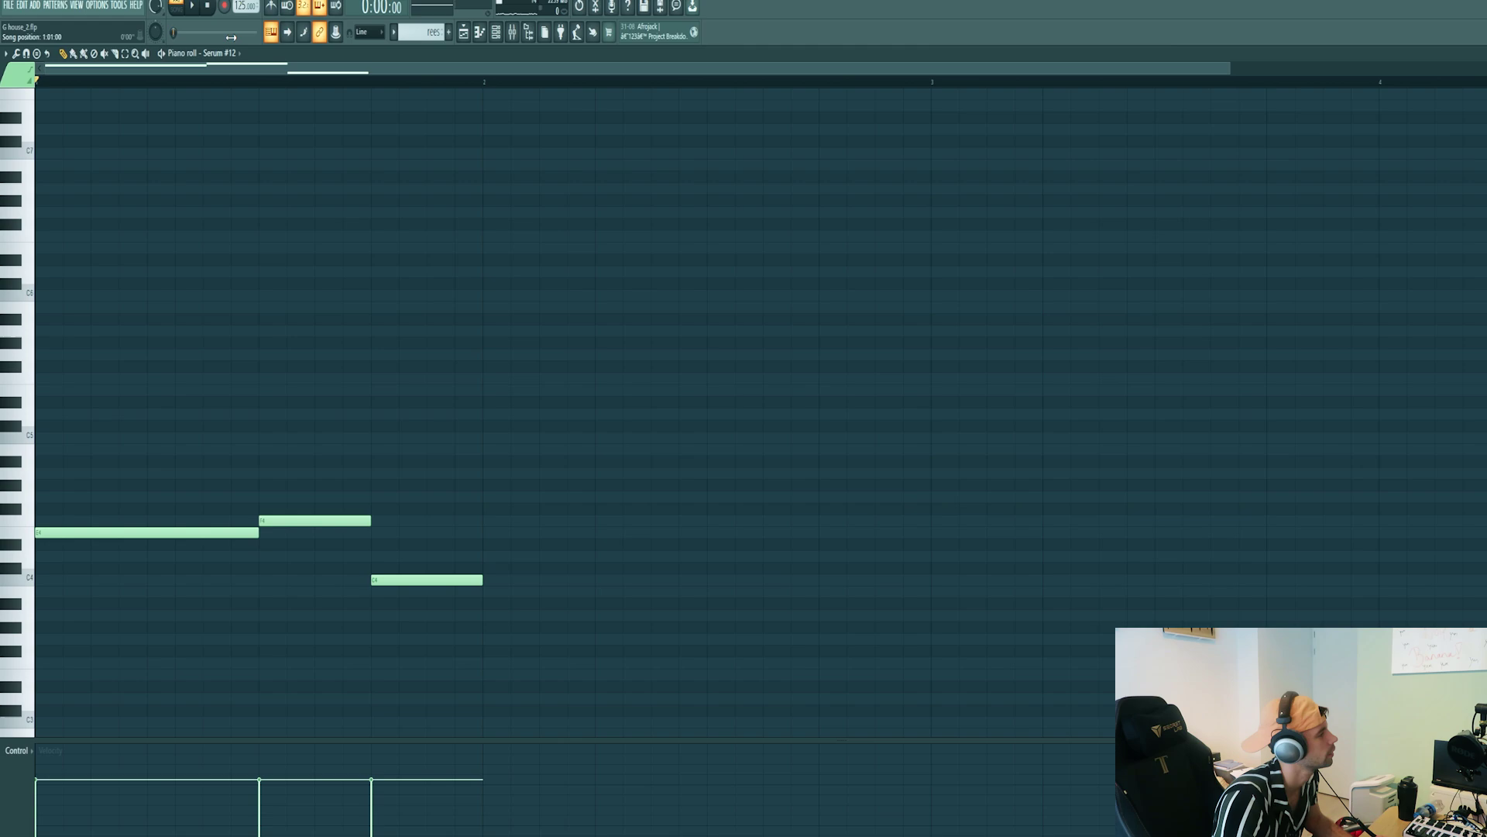
key(space)
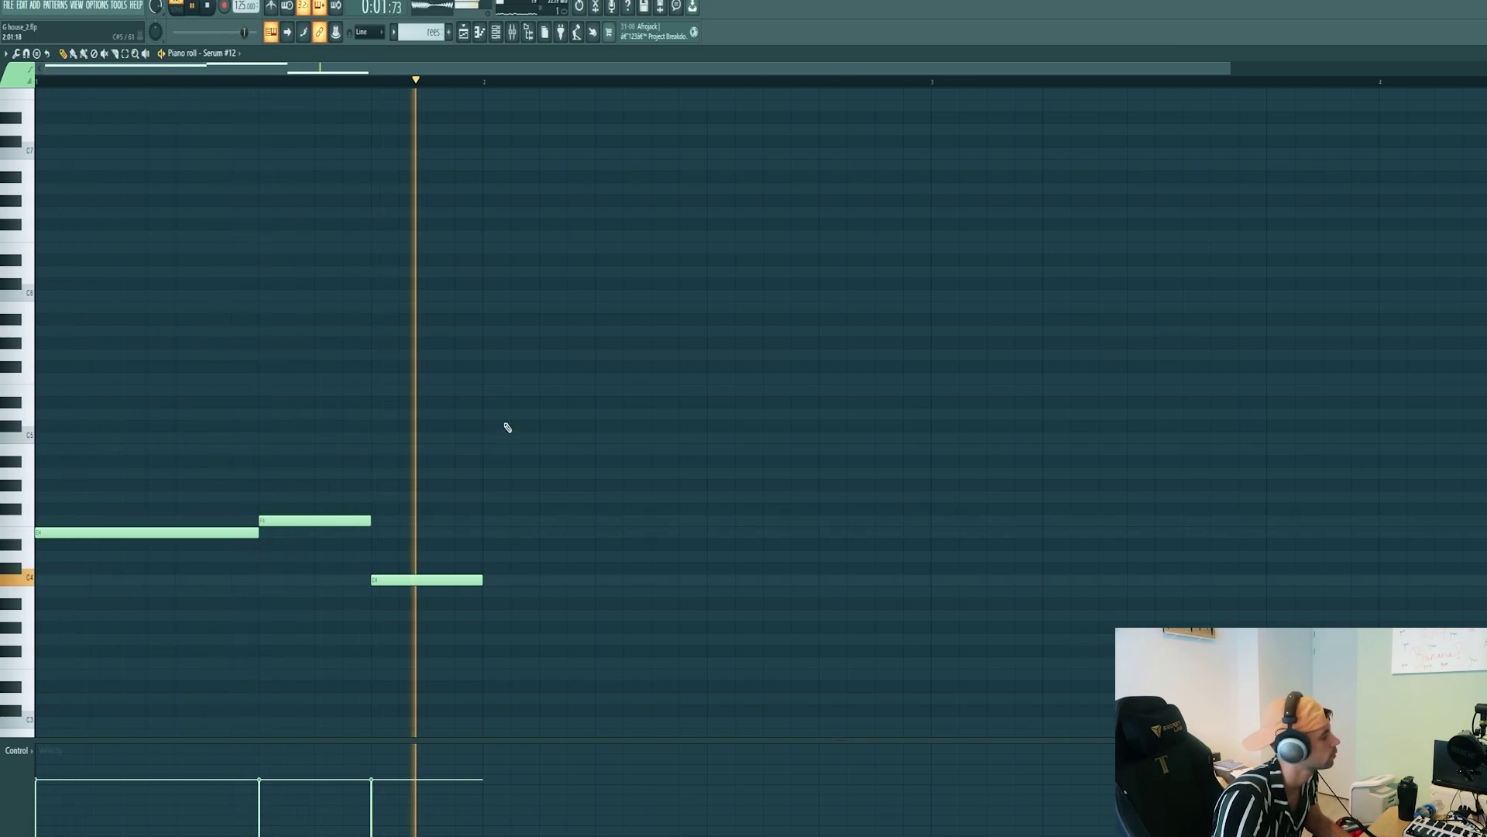
- Sweep Serum #12's mod wheel up and back to 0% while the Reese pattern plays
key(Escape)
click(179, 718)
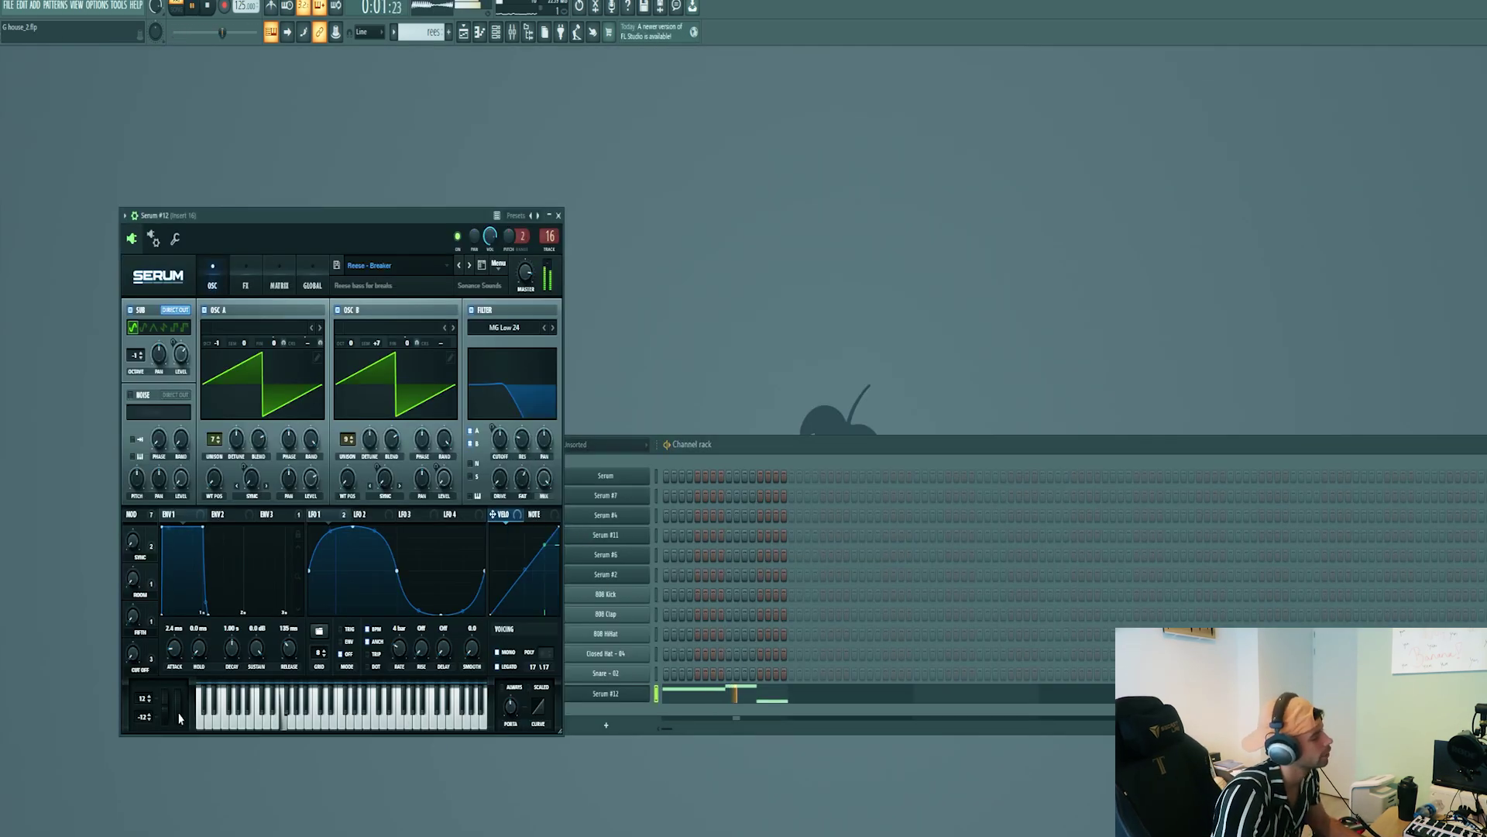
drag(179, 719, 179, 714)
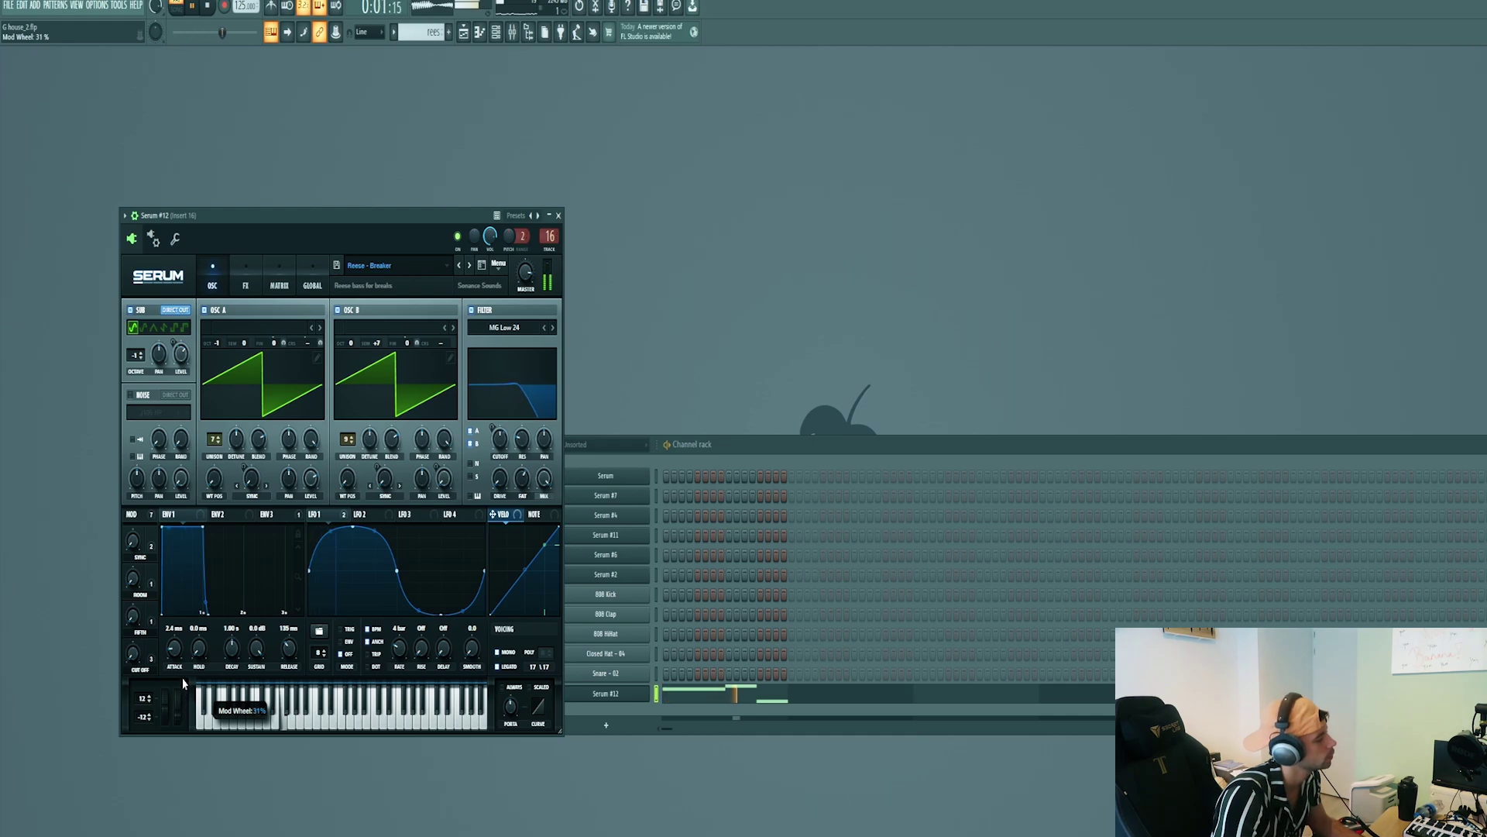
drag(184, 664, 180, 720)
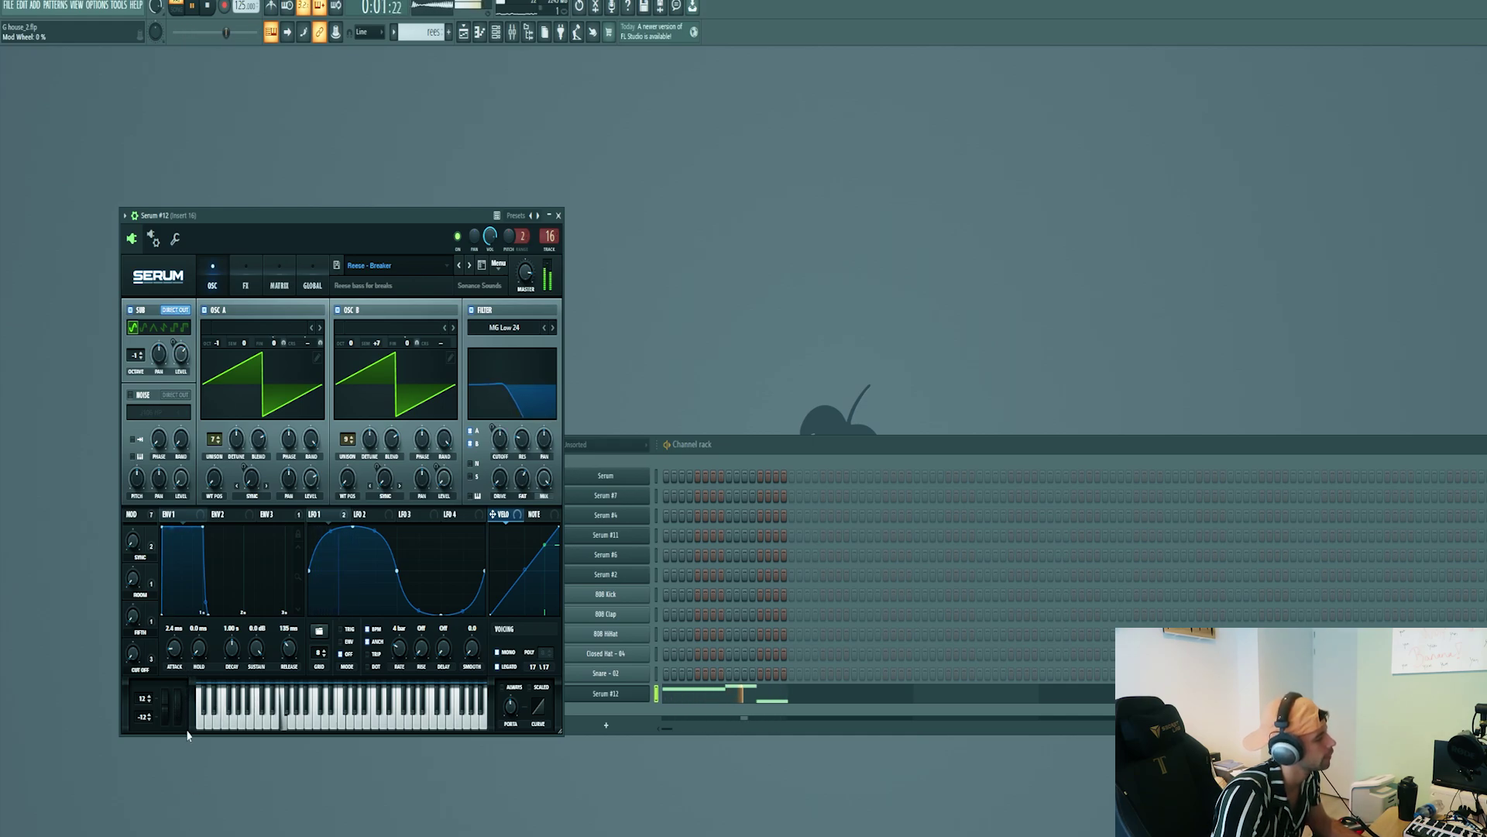